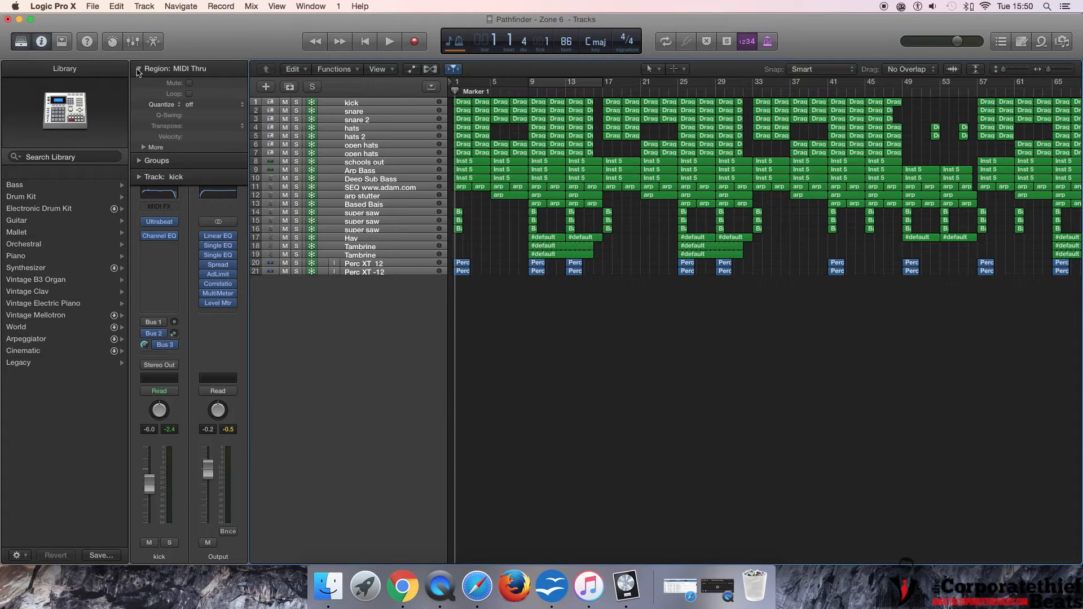
# Collapse the region inspector and play the full arrangement from its start to about bar 8, adjusting the system volume
pyautogui.click(138, 68)
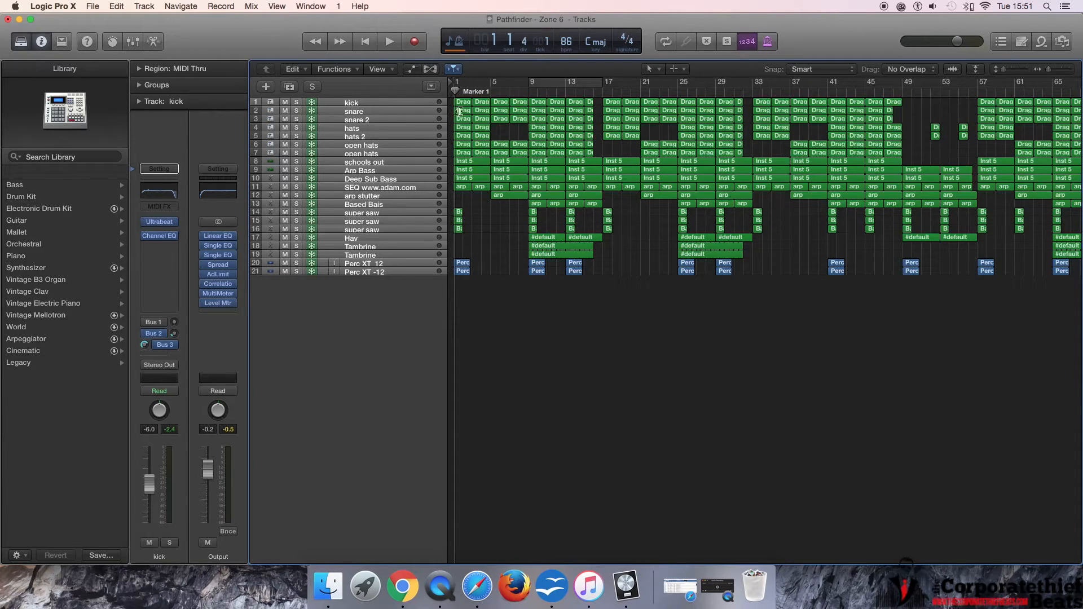
pyautogui.click(451, 95)
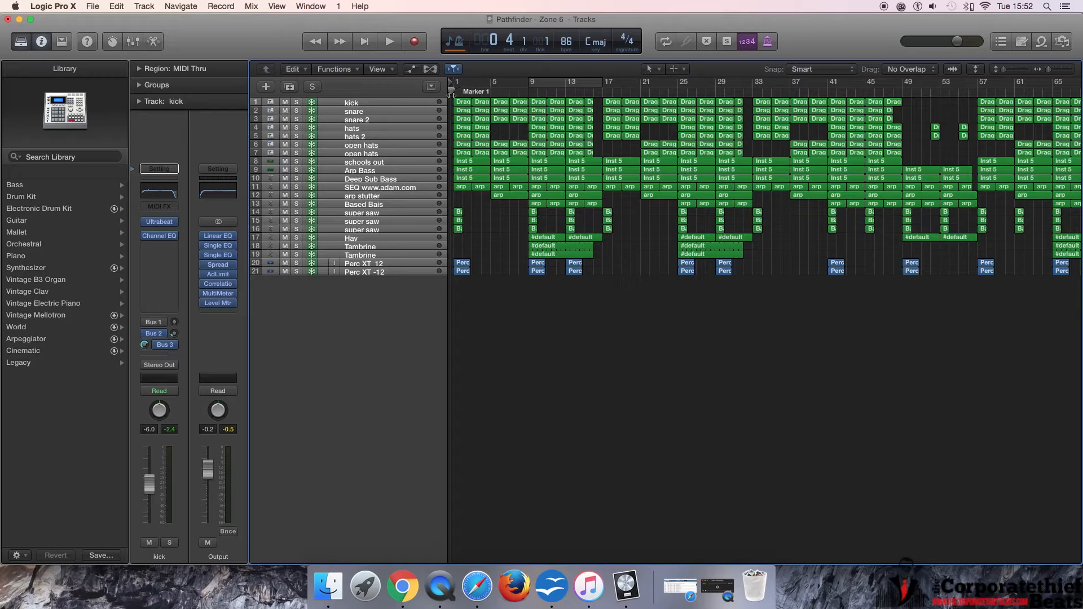
pyautogui.press('space')
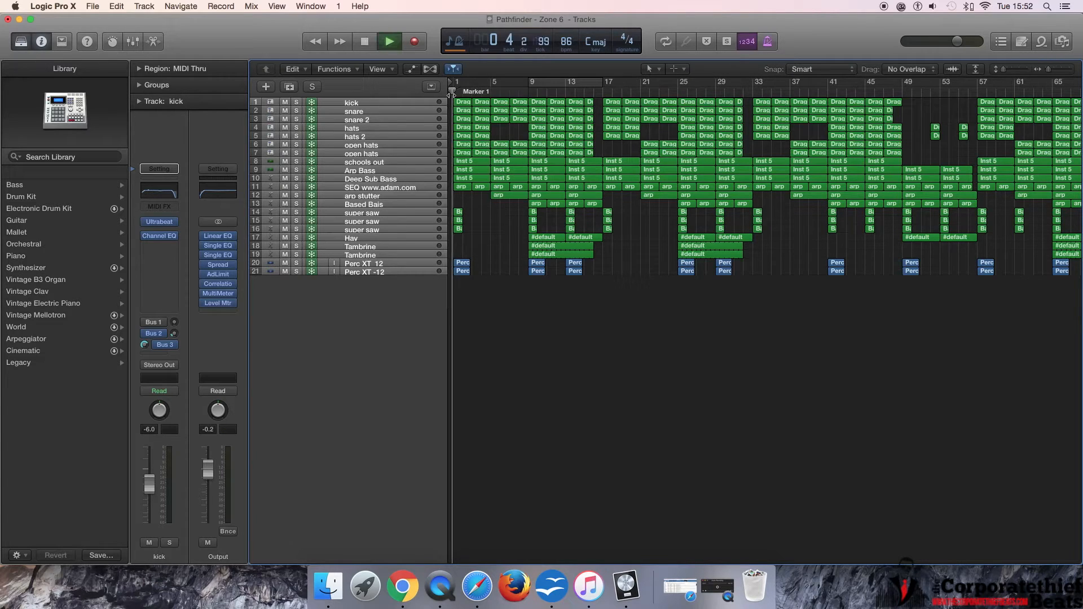
pyautogui.click(934, 6)
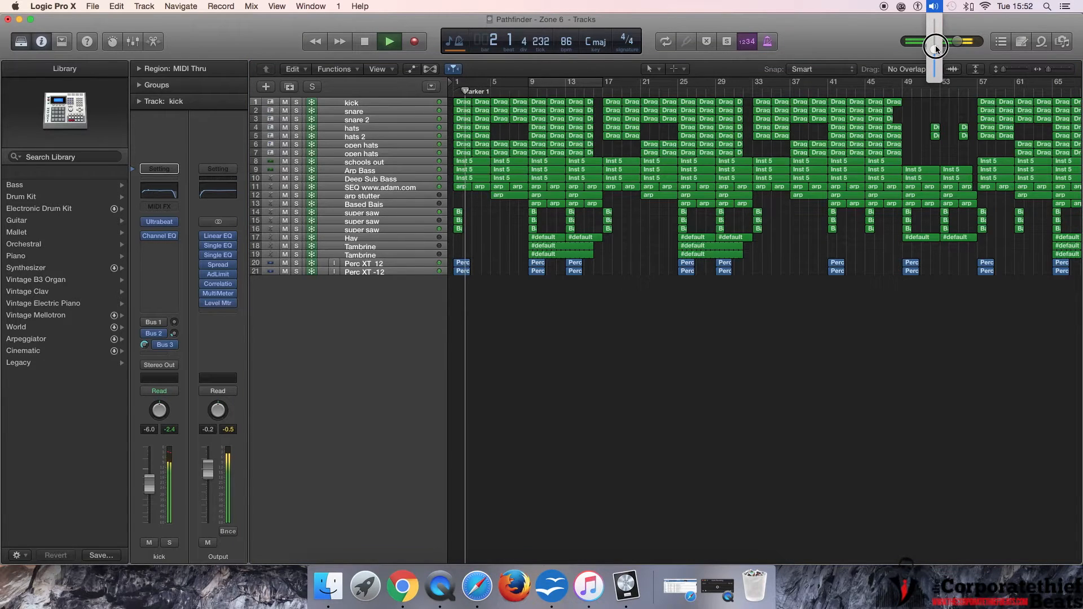
pyautogui.click(936, 47)
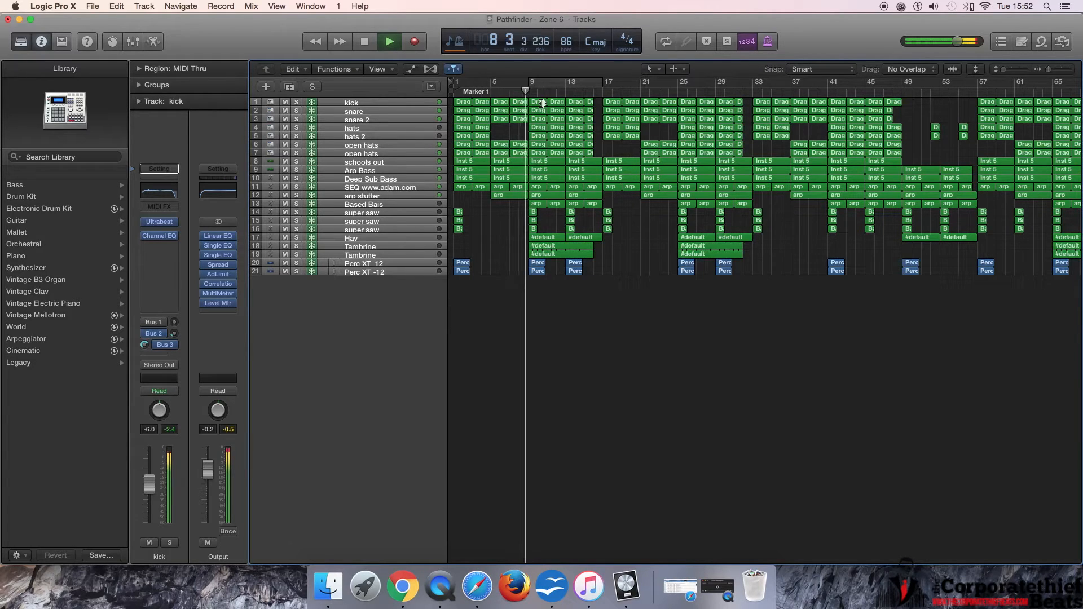
pyautogui.press('space')
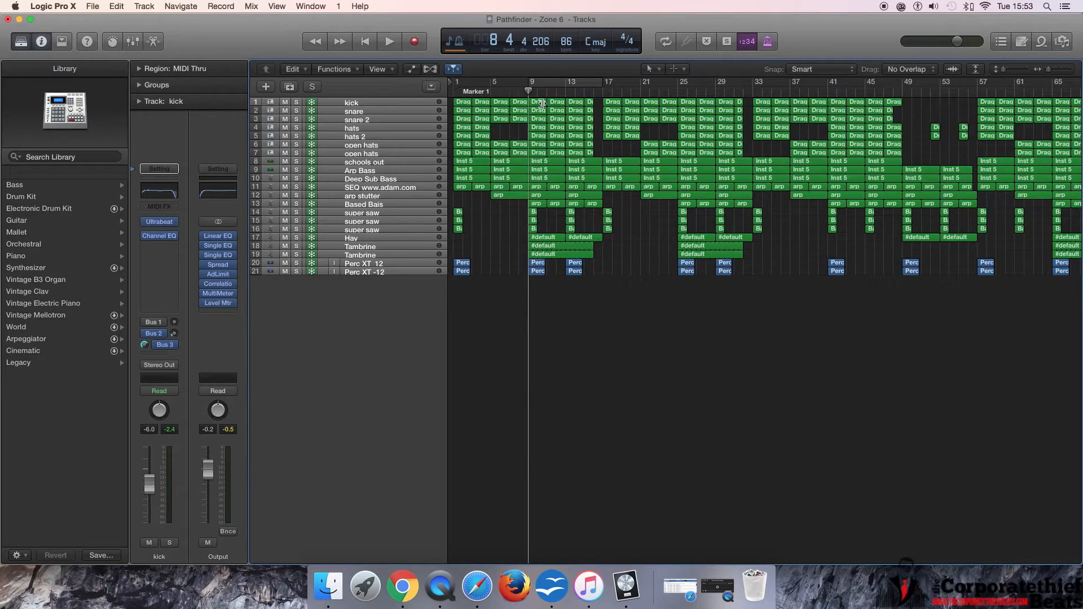
# Solo the Arp Bass track and play it briefly from bar 1
pyautogui.click(355, 120)
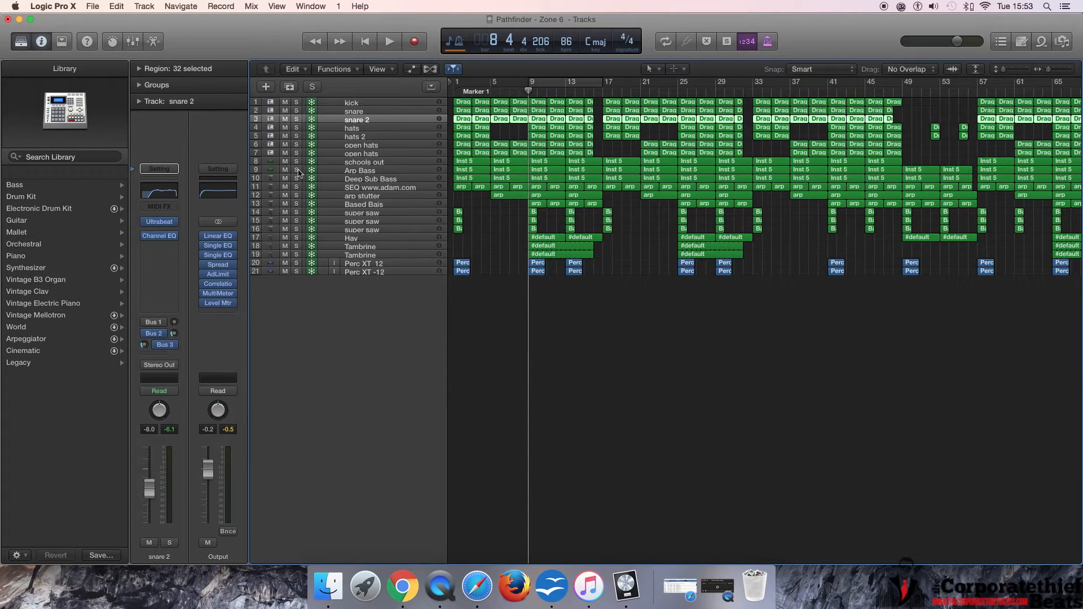
pyautogui.click(297, 169)
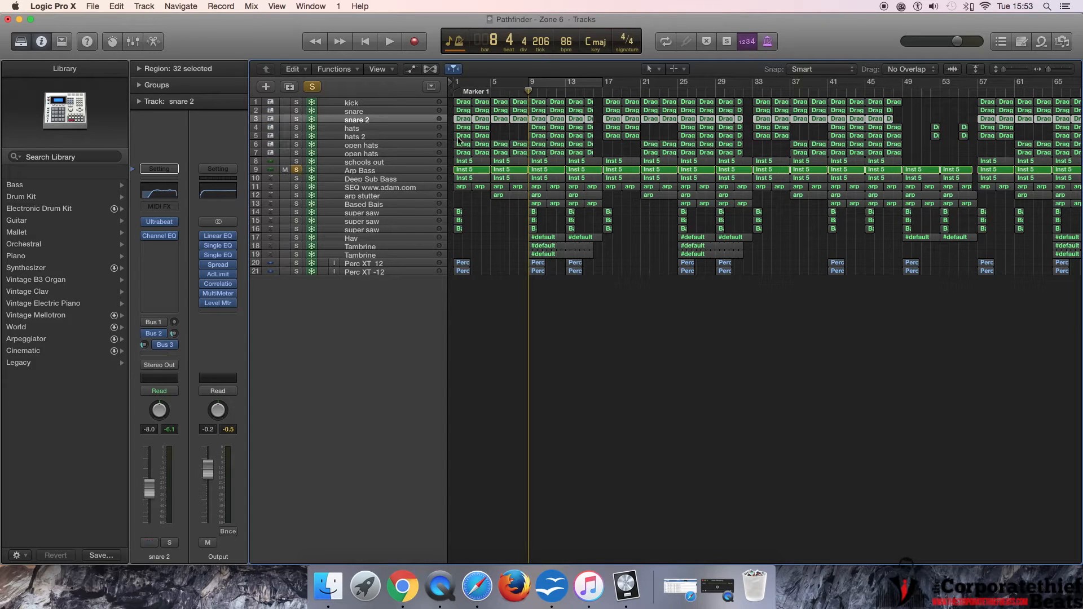
pyautogui.click(454, 92)
pyautogui.press('space')
pyautogui.press('space')
pyautogui.click(296, 178)
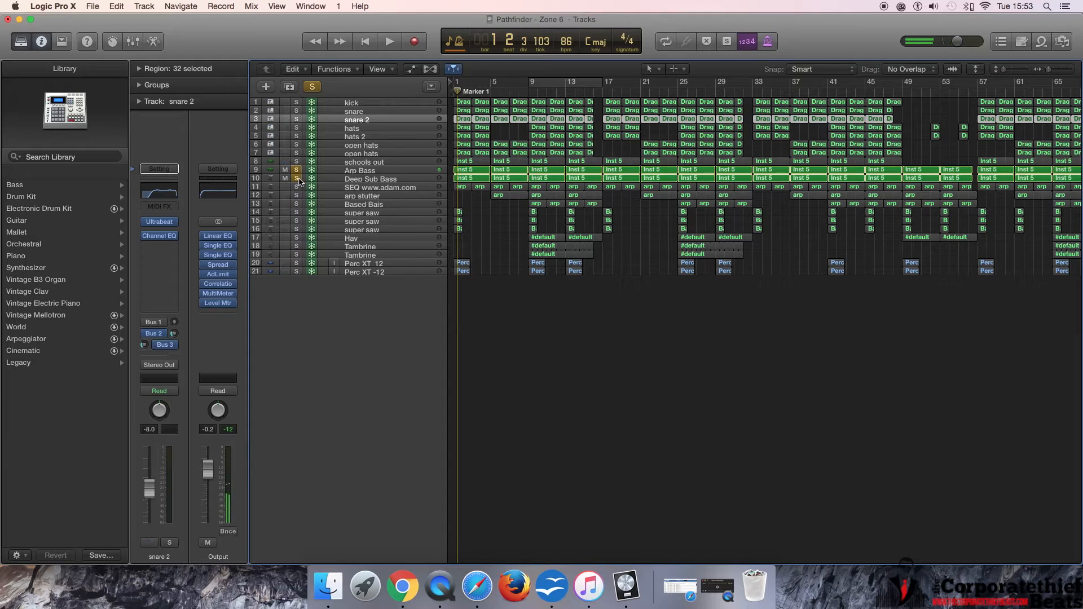
pyautogui.click(296, 187)
pyautogui.press('space')
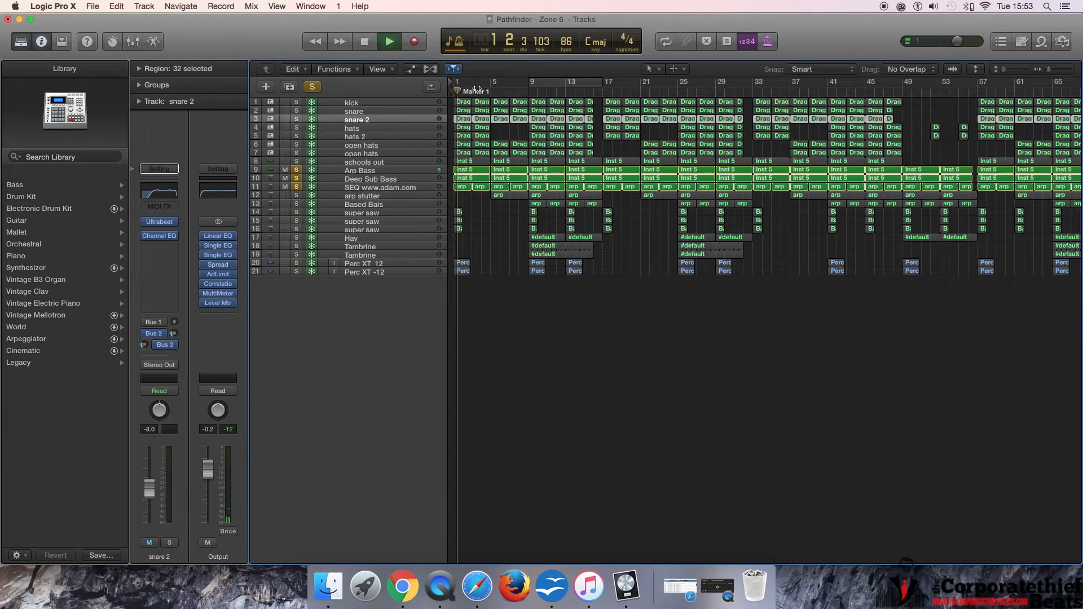
pyautogui.click(297, 179)
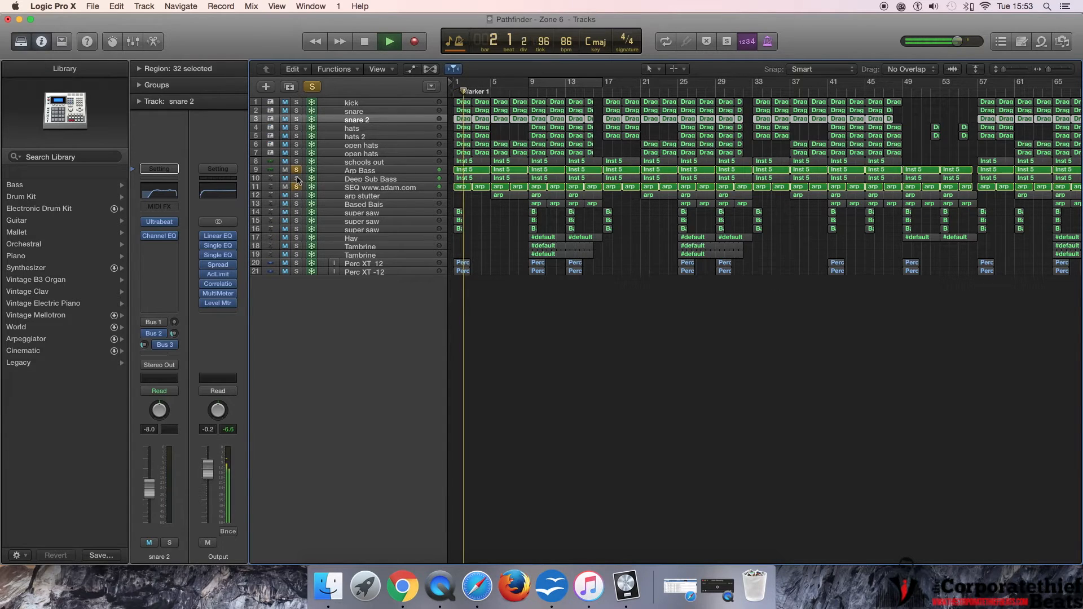
pyautogui.click(297, 178)
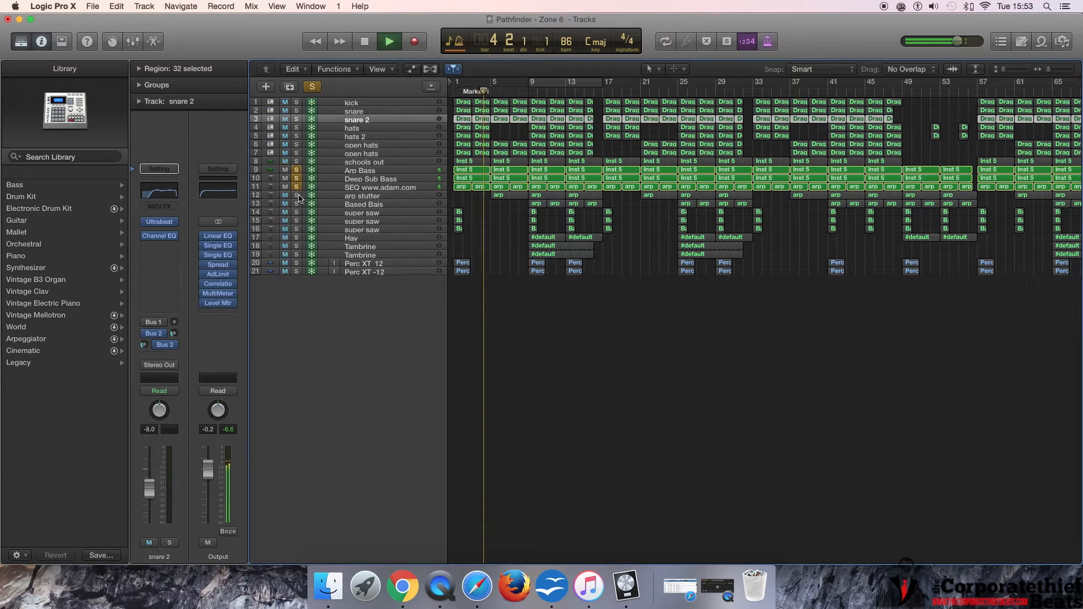
pyautogui.press('space')
pyautogui.click(297, 178)
pyautogui.click(297, 169)
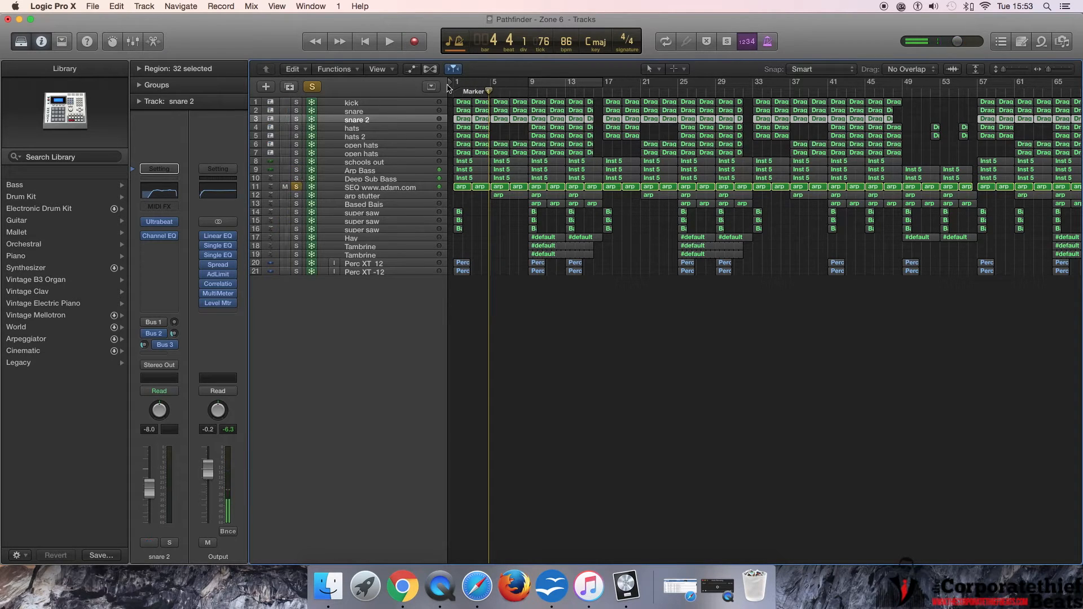
pyautogui.click(453, 92)
pyautogui.press('space')
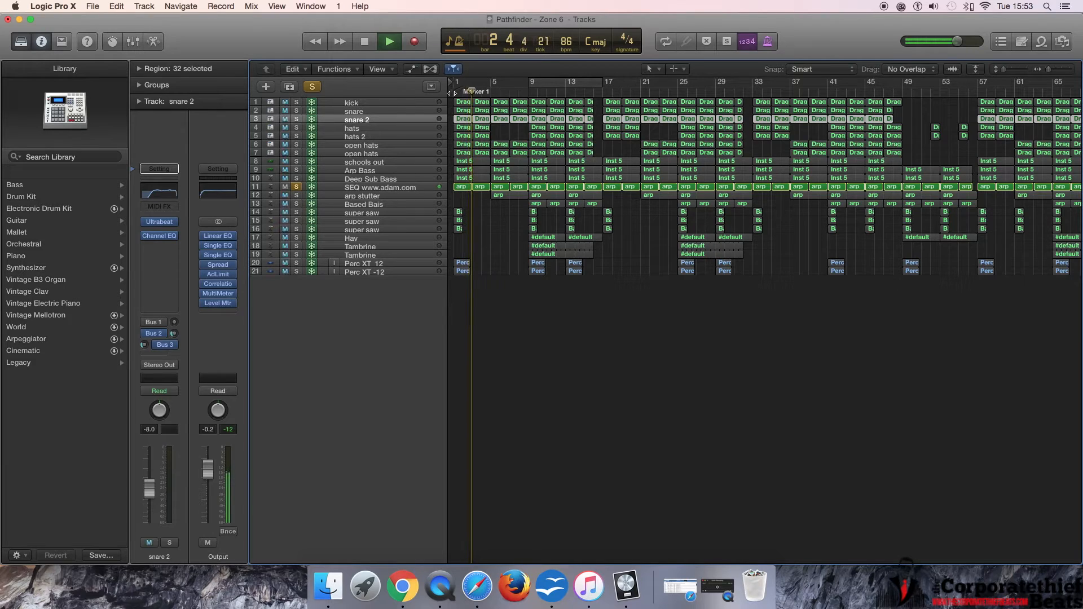
pyautogui.press('space')
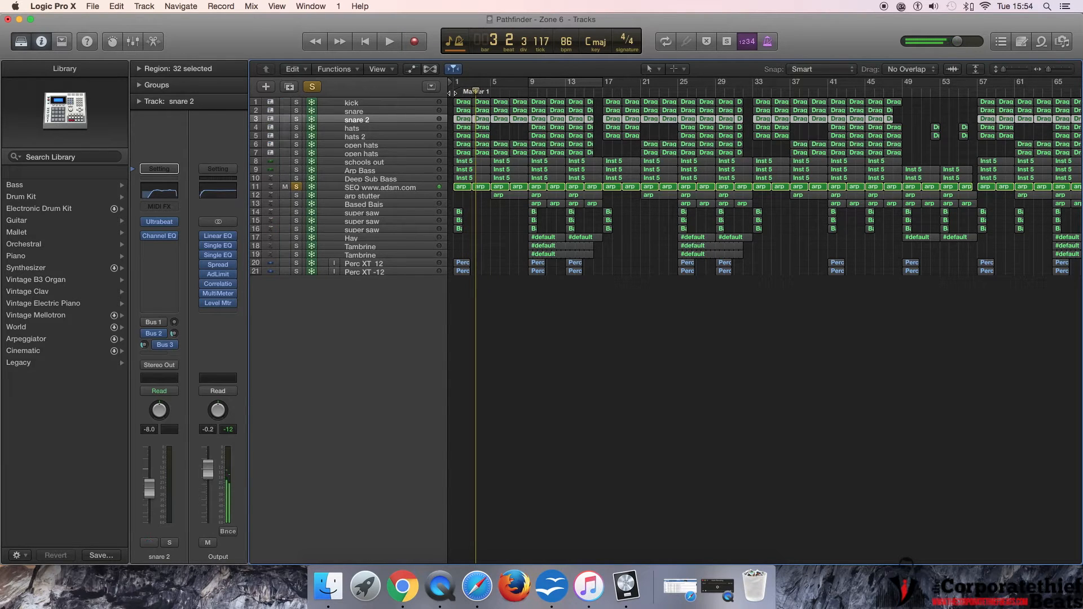
pyautogui.click(387, 188)
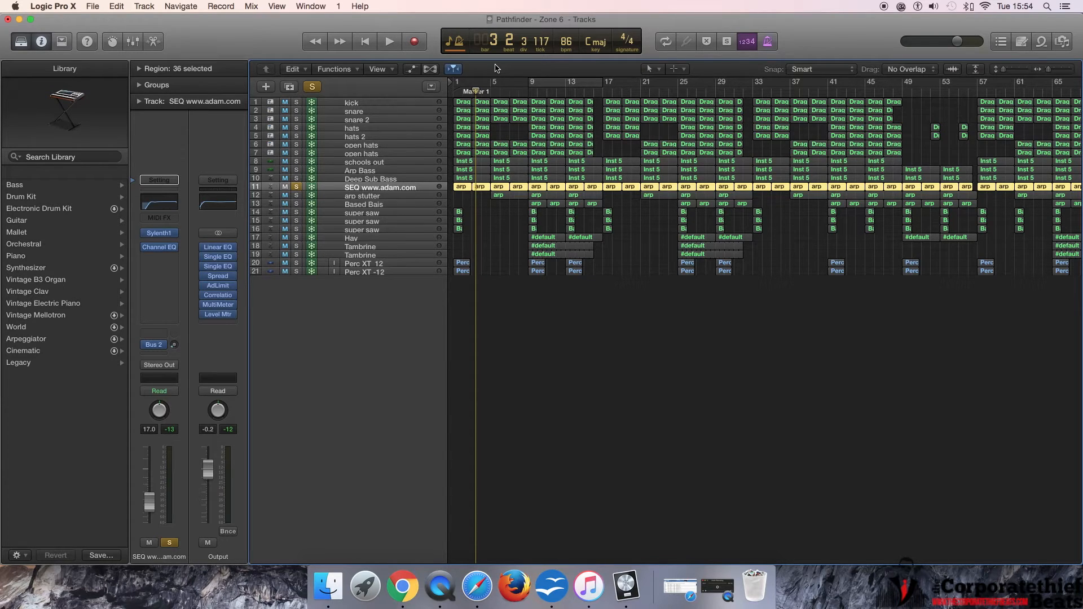
pyautogui.doubleClick(464, 188)
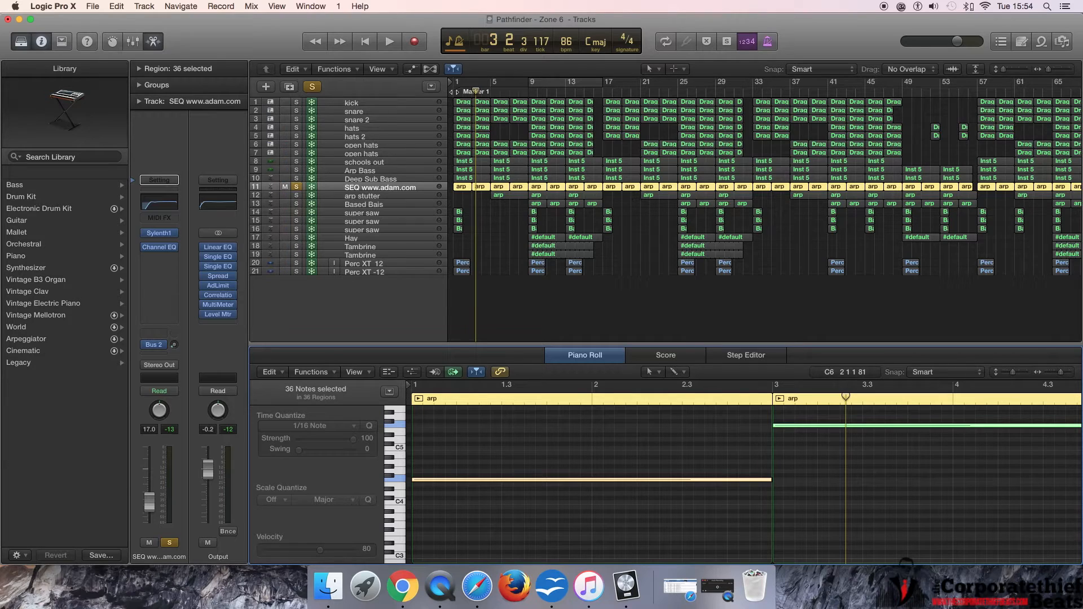
pyautogui.press('Return')
pyautogui.press('space')
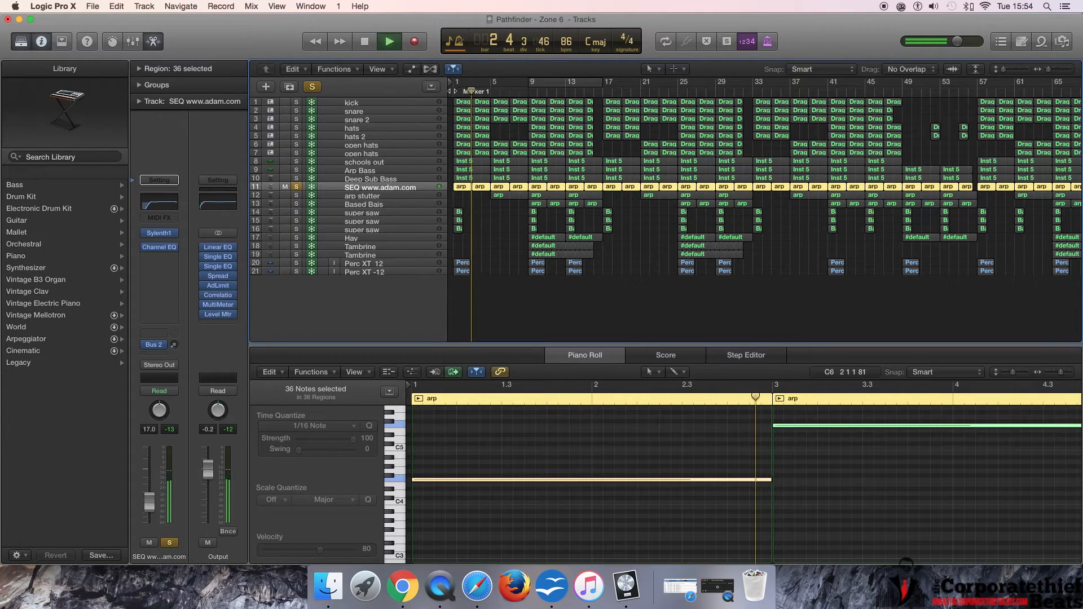
pyautogui.press('space')
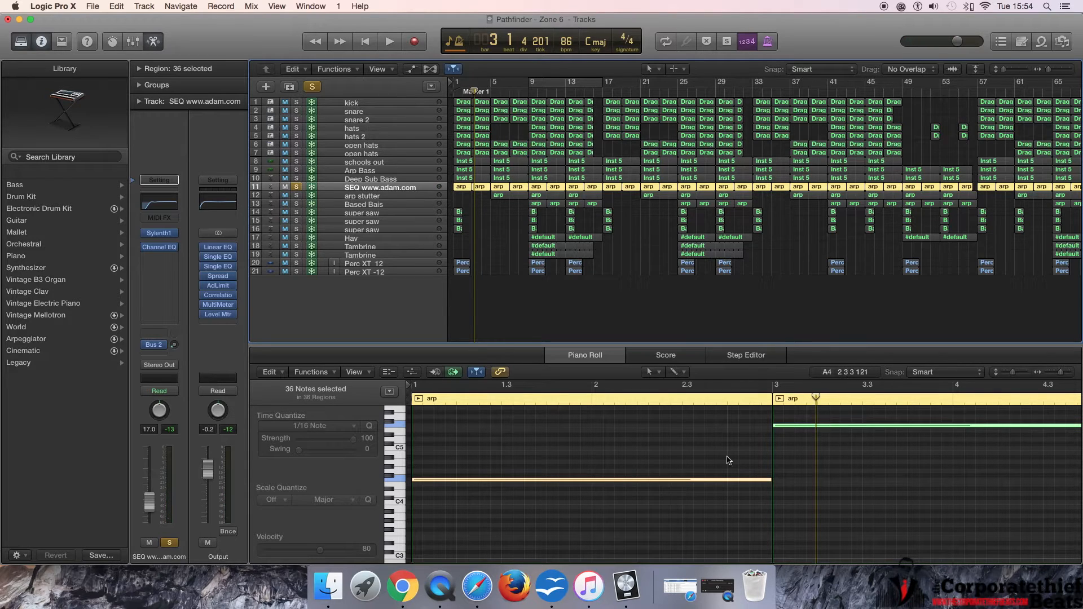
# Solo Deep Sub Bass too, show its first region in the Piano Roll, and play it with the SEQ track from bar 1
pyautogui.moveTo(813, 430)
pyautogui.click(296, 178)
pyautogui.click(462, 179)
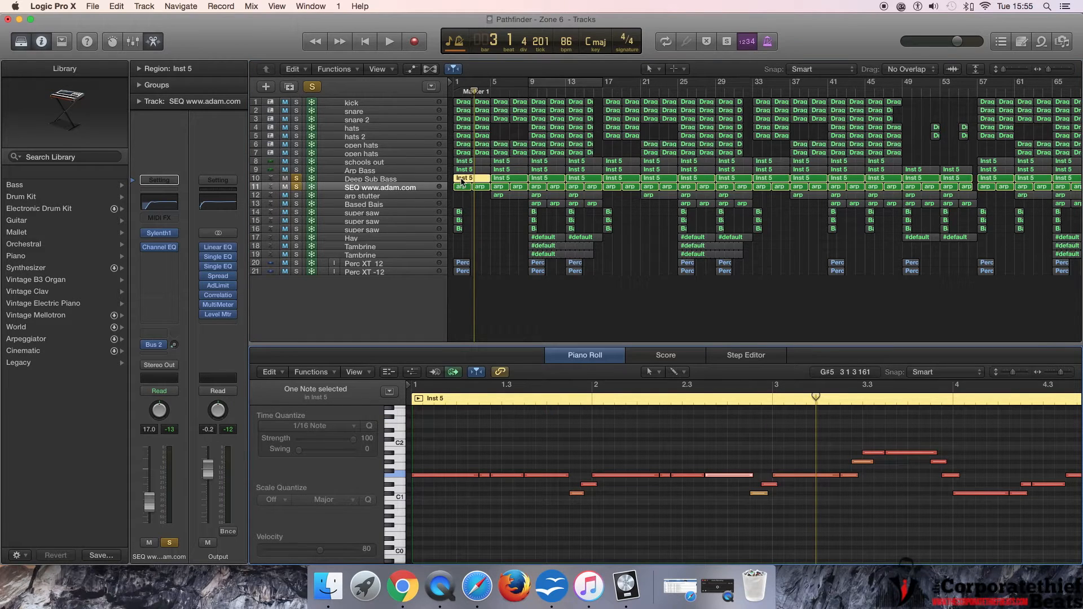
pyautogui.press('space')
pyautogui.press('space')
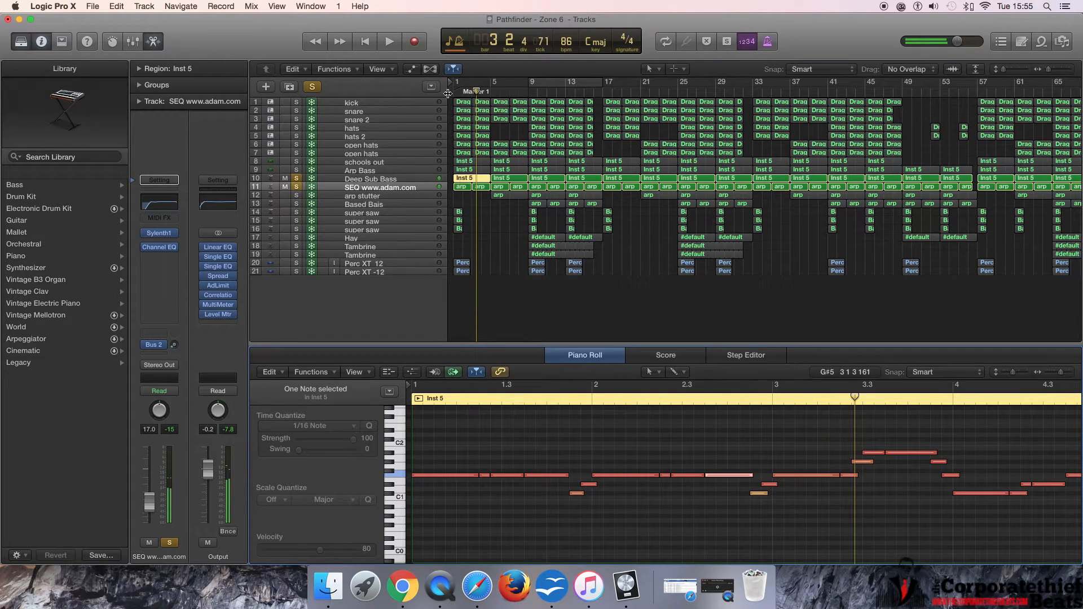
pyautogui.click(453, 91)
pyautogui.press('space')
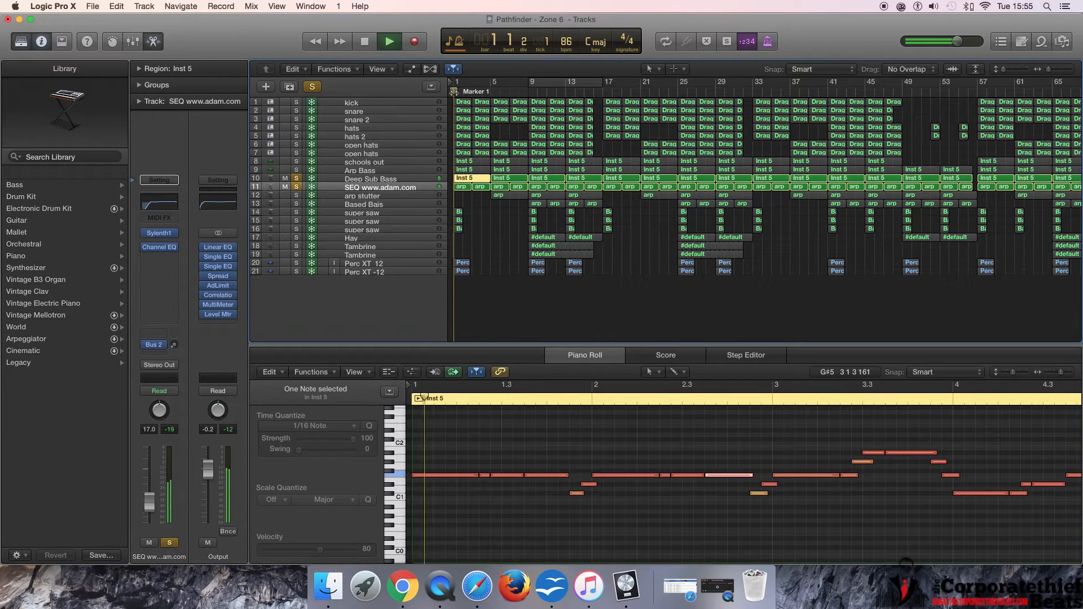
# Adjust the system volume during playback and unsolo the SEQ track to hear Deep Sub Bass alone, stopping near bar 5
pyautogui.click(926, 6)
pyautogui.click(926, 7)
pyautogui.click(934, 6)
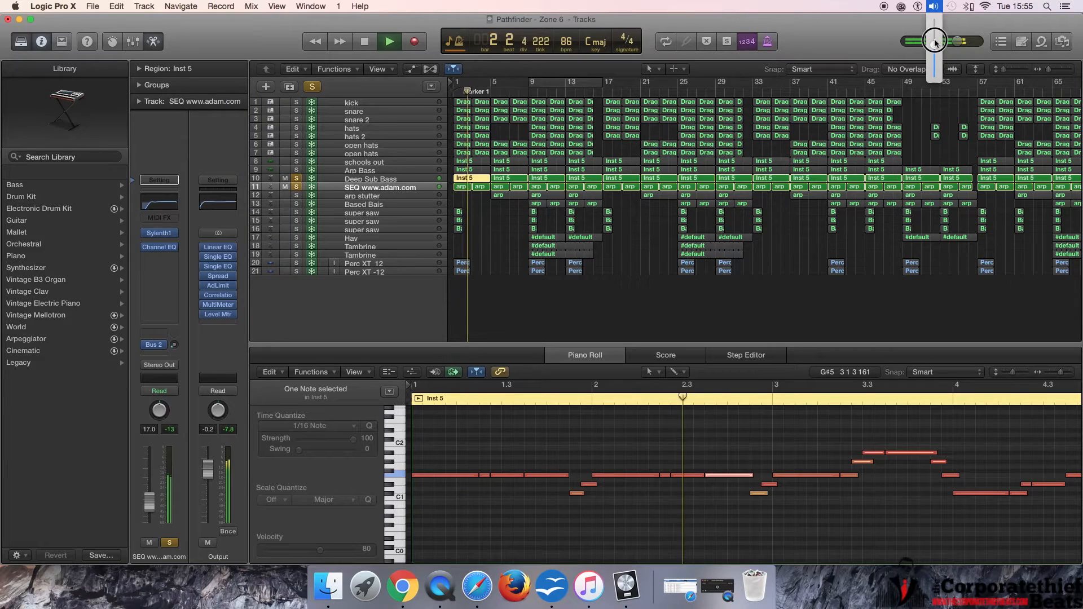
pyautogui.click(935, 41)
pyautogui.click(296, 187)
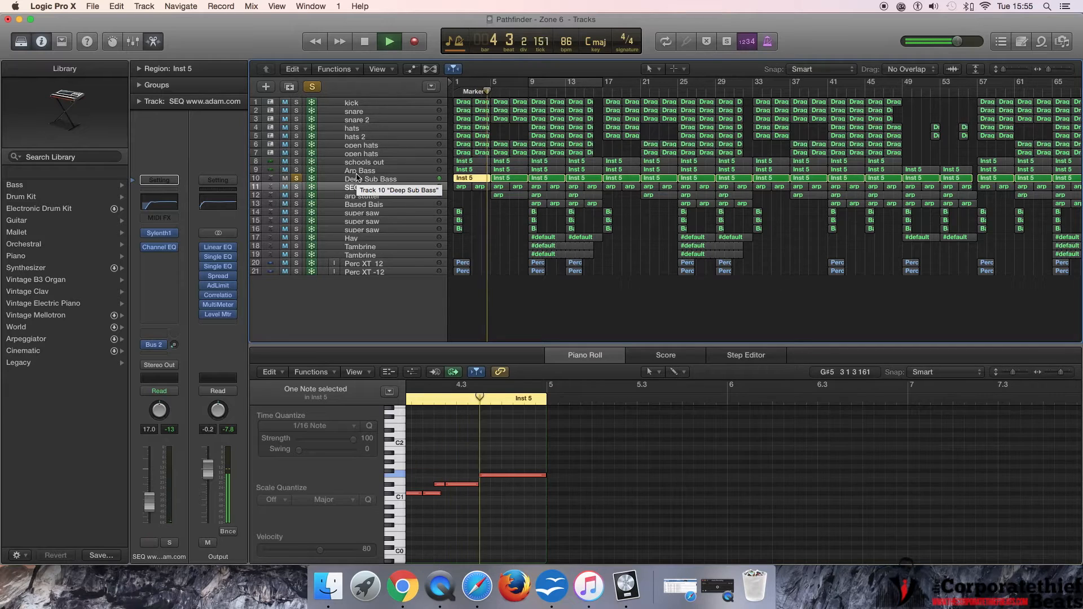
pyautogui.press('space')
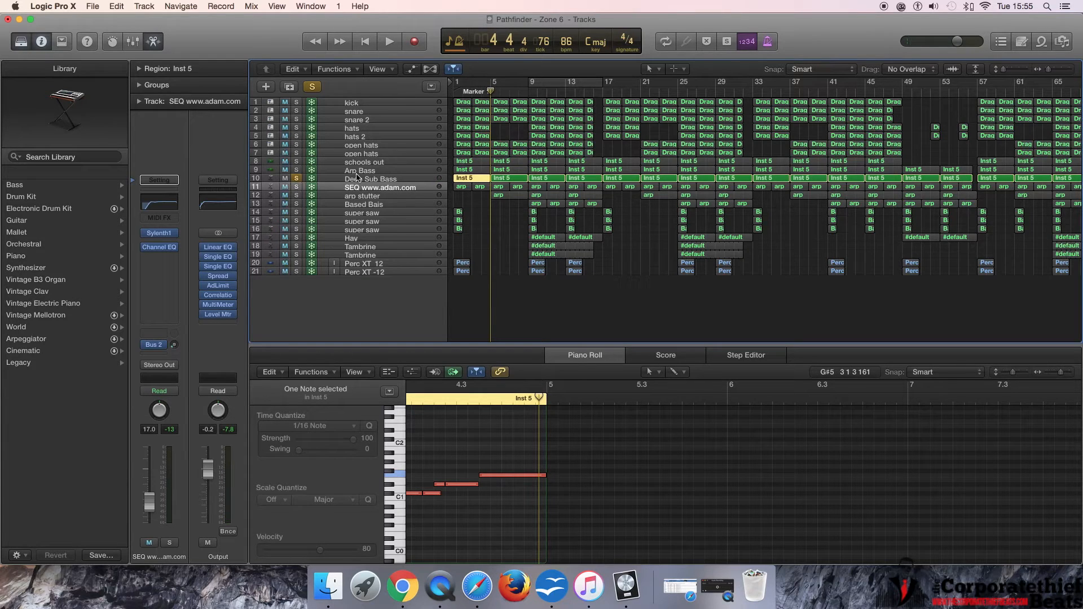
# Solo Arp Bass alongside Deep Sub Bass and play both from the beginning to about bar 5
pyautogui.click(297, 170)
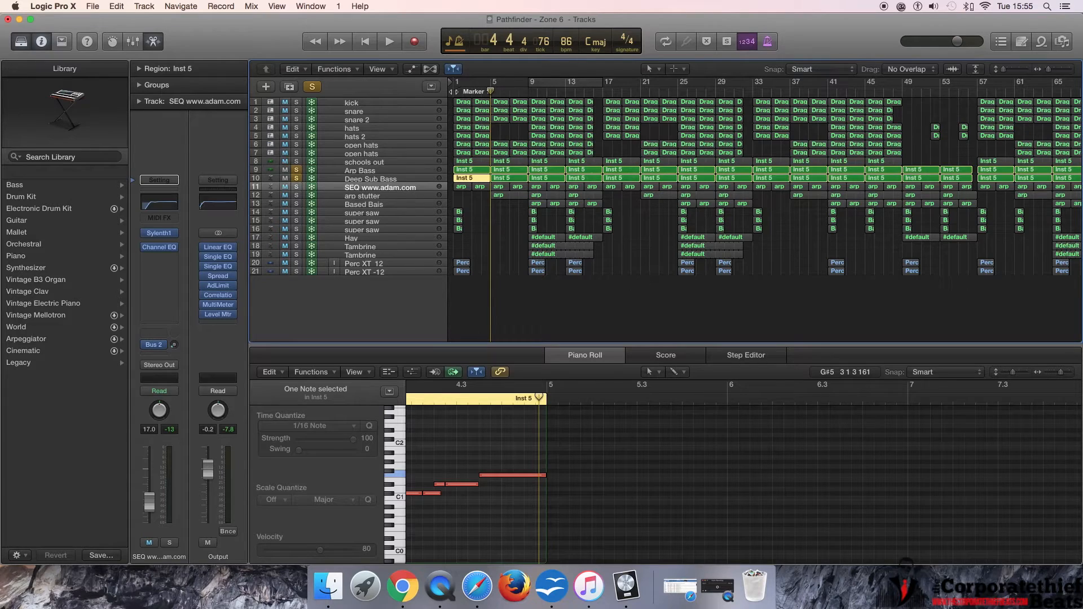
pyautogui.press('Return')
pyautogui.press('space')
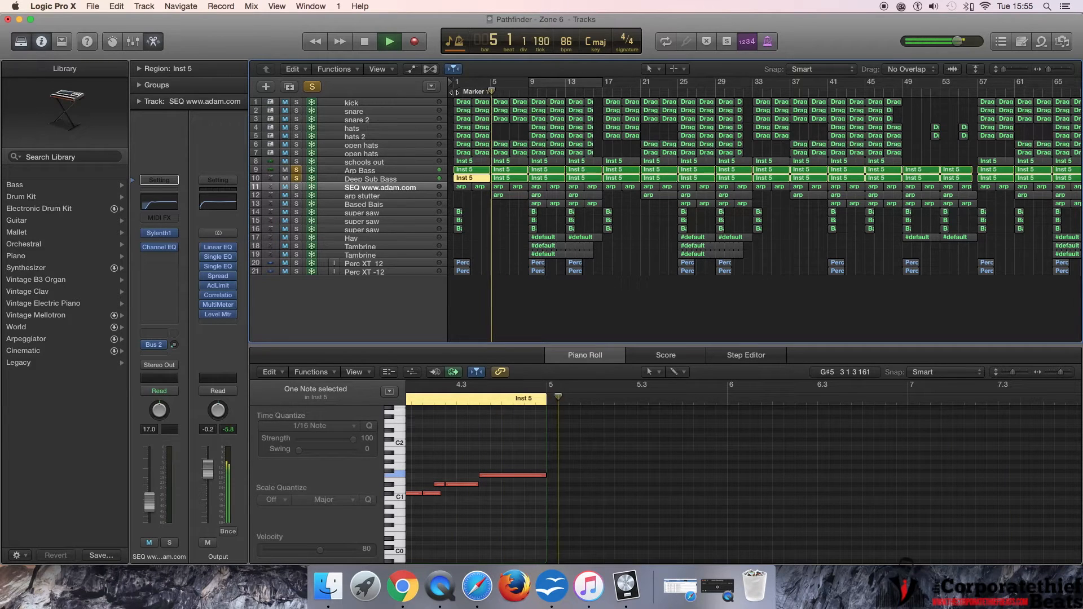
pyautogui.press('space')
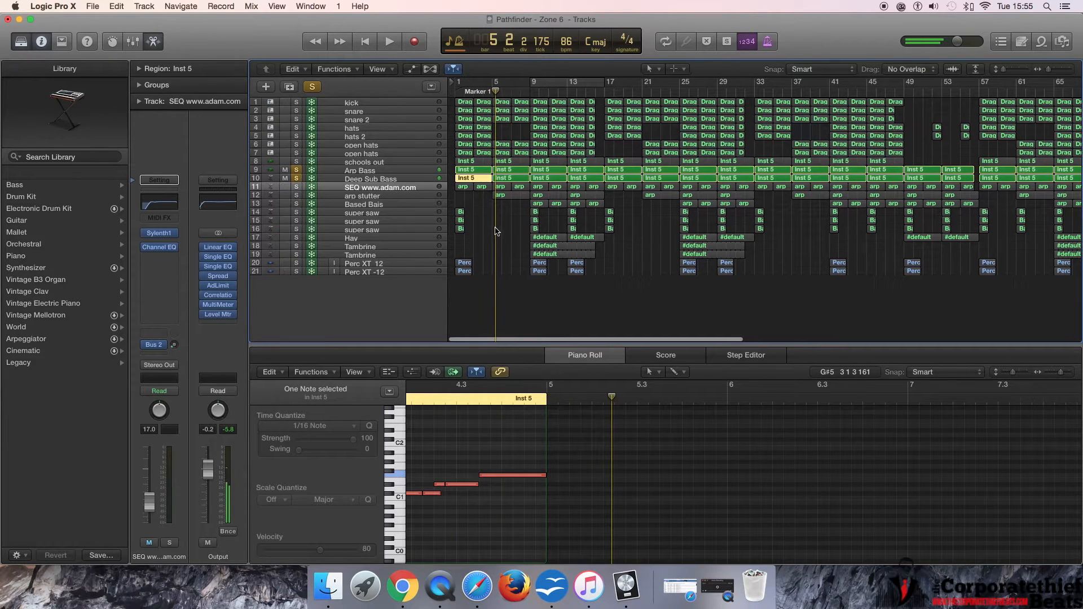
# Review the Deep Sub Bass notes in the Piano Roll, and inspect the track's Channel EQ curve
pyautogui.hscroll(-10, 518, 489)
pyautogui.hscroll(-4, 517, 489)
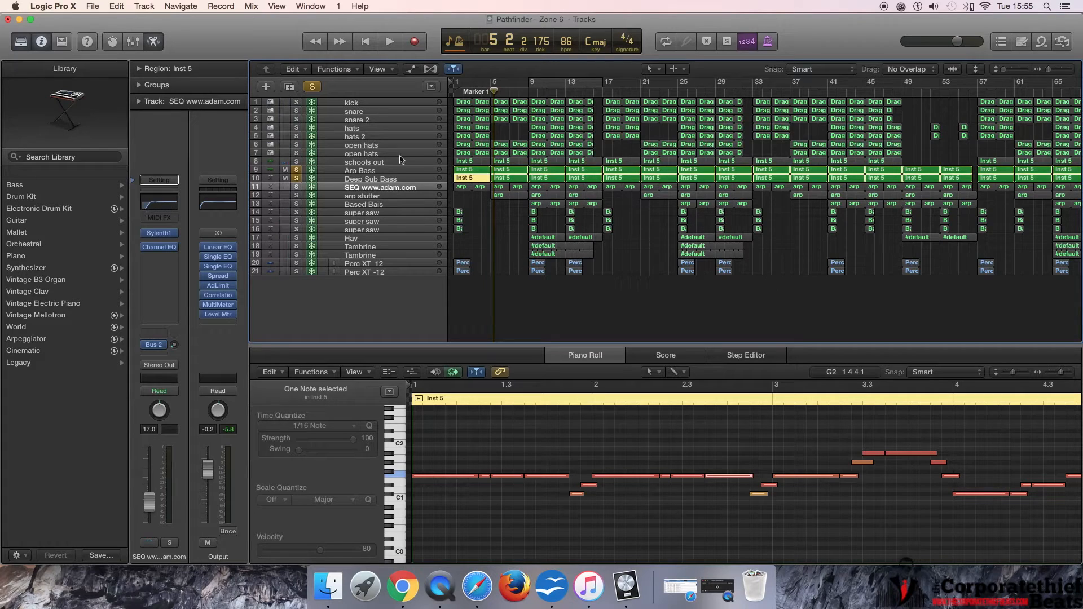
pyautogui.click(372, 180)
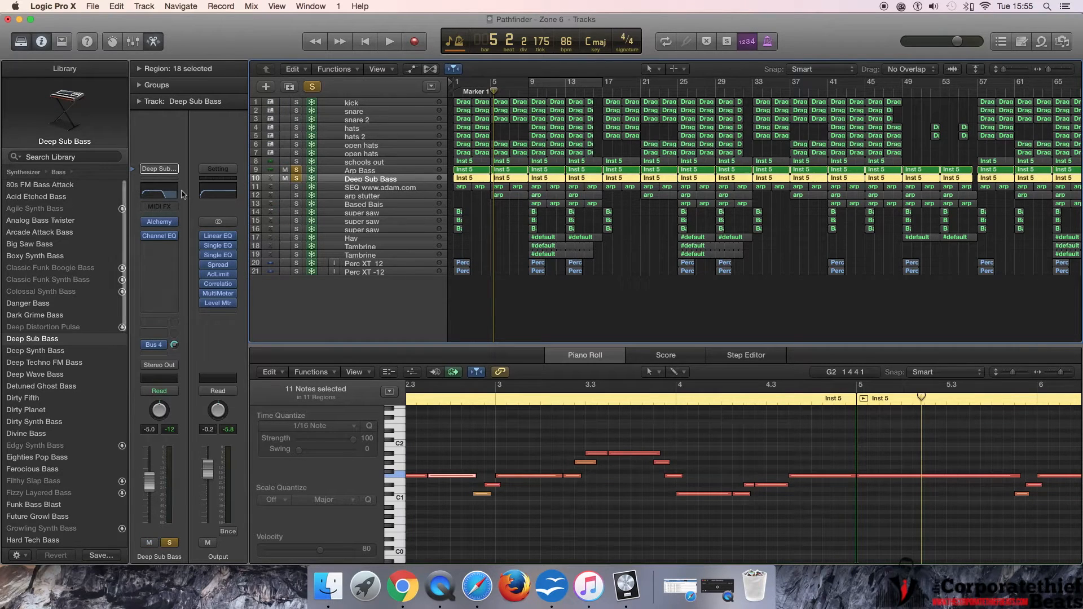
pyautogui.click(162, 193)
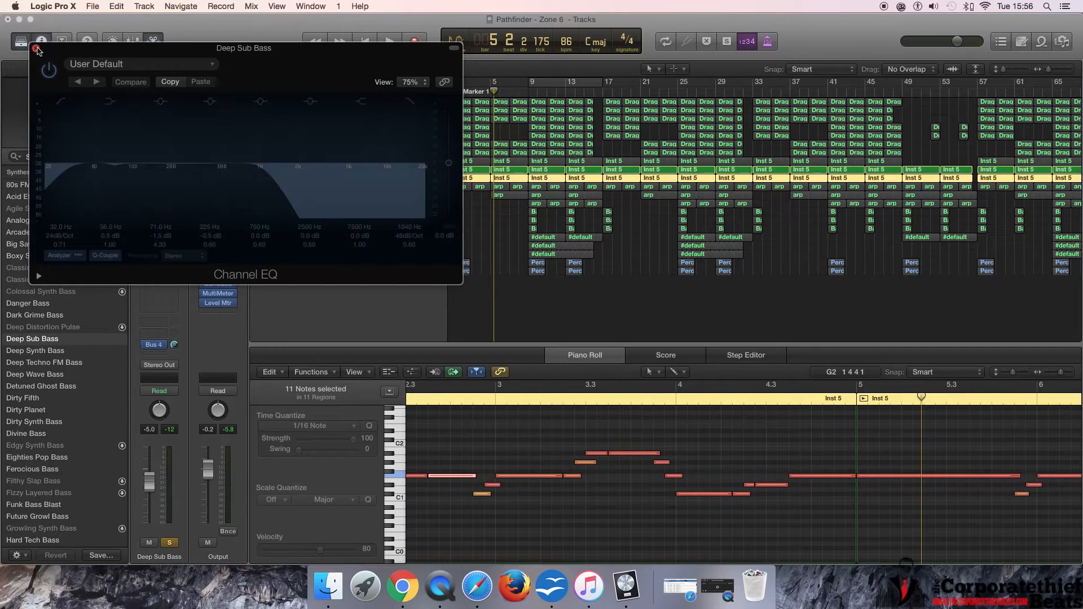
pyautogui.click(37, 50)
# Inspect the Channel EQ curve on the Arp Bass track and close the plug-in window
pyautogui.click(343, 170)
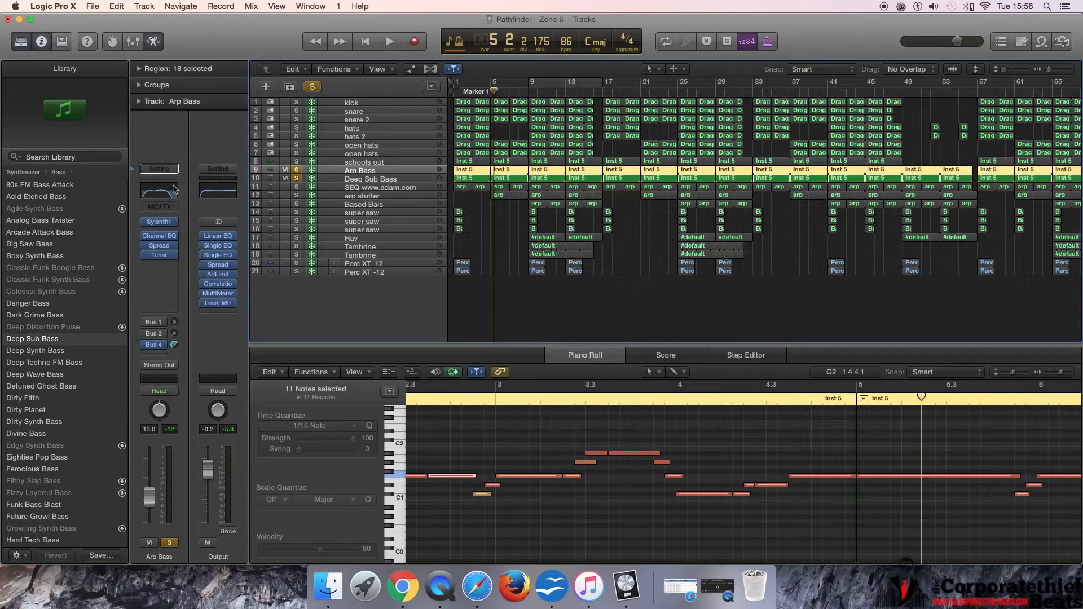
pyautogui.click(159, 191)
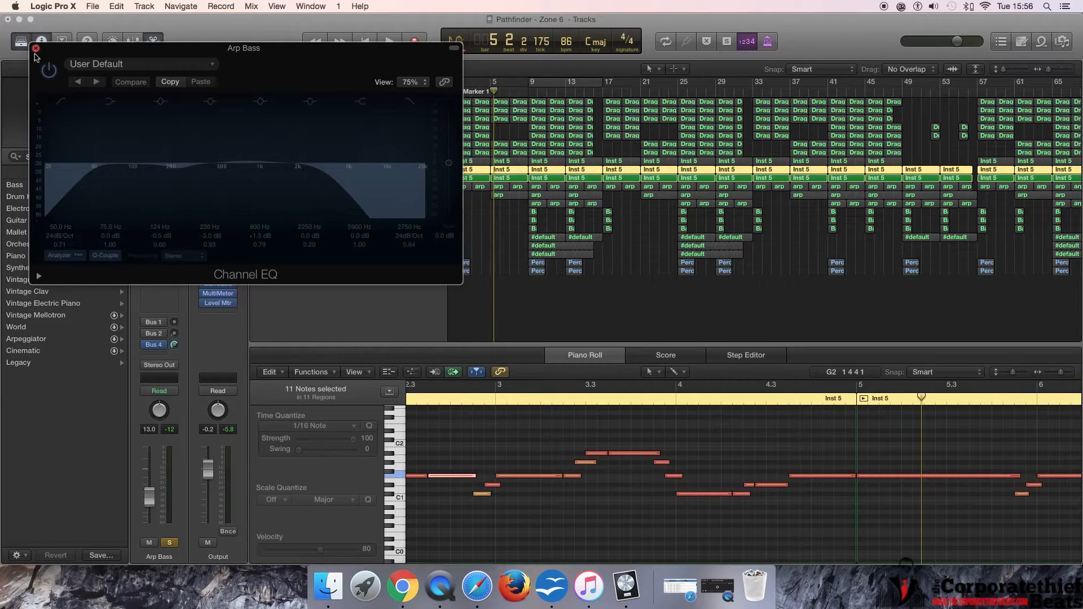
pyautogui.click(35, 50)
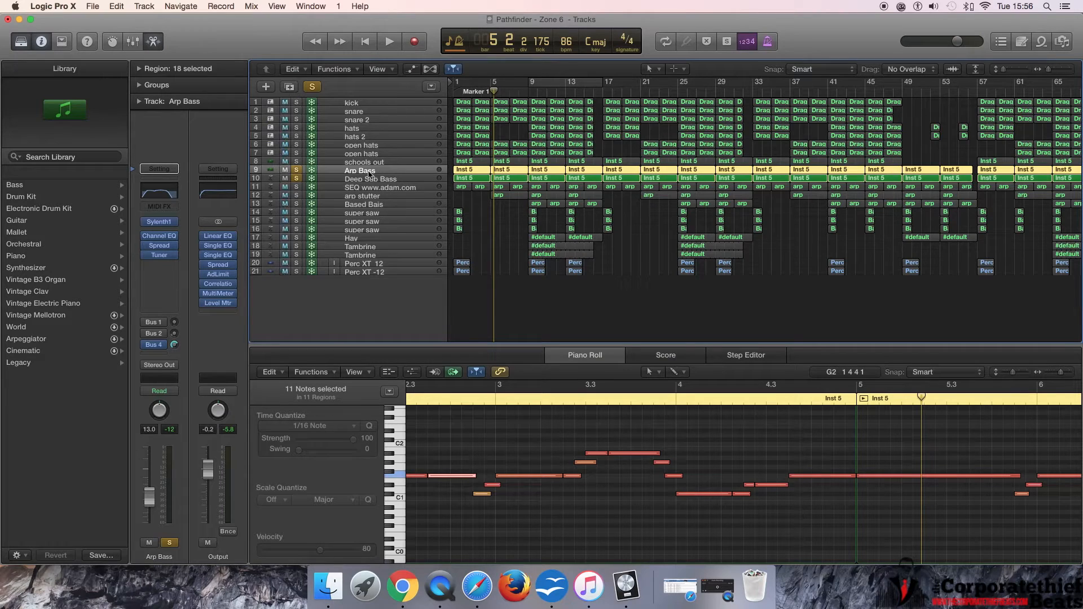
# Isolate the schools out track in place of Arp Bass and Deep Sub Bass, and play it briefly from bar 1
pyautogui.click(296, 187)
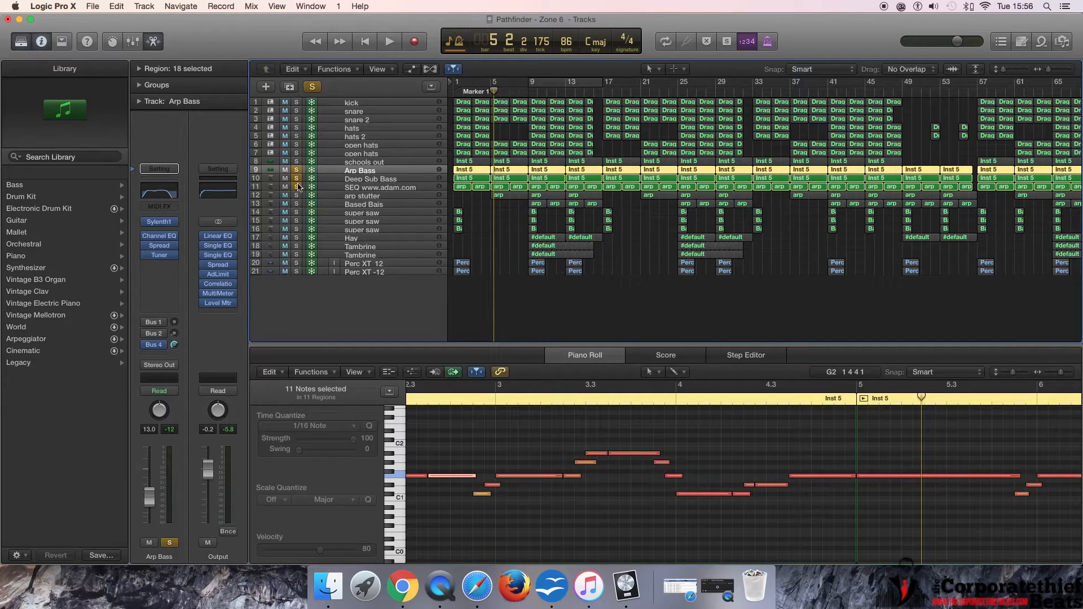
pyautogui.click(298, 187)
pyautogui.click(307, 163)
pyautogui.click(458, 96)
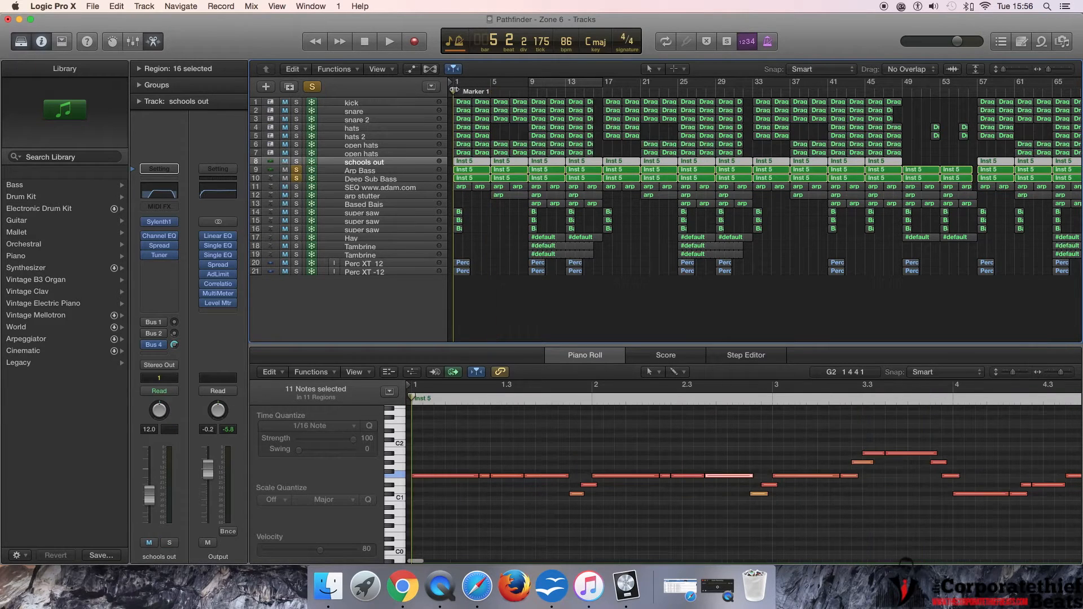
pyautogui.press('space')
pyautogui.click(297, 162)
pyautogui.click(297, 169)
pyautogui.click(297, 178)
pyautogui.press('space')
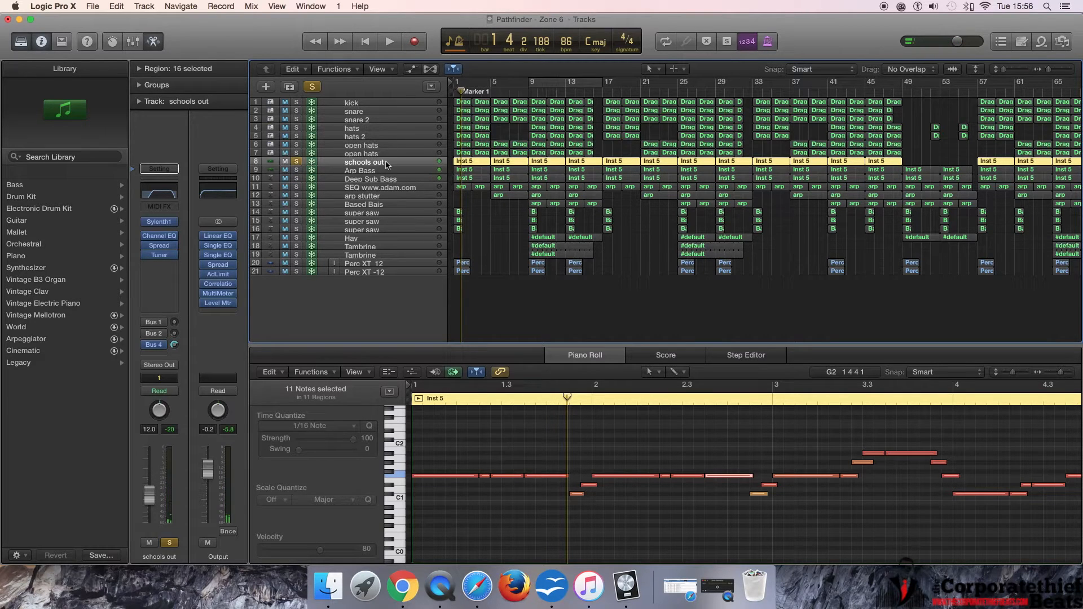
# Inspect the Channel EQ curve on the schools out track and close the plug-in window
pyautogui.doubleClick(387, 164)
pyautogui.click(321, 165)
pyautogui.click(168, 193)
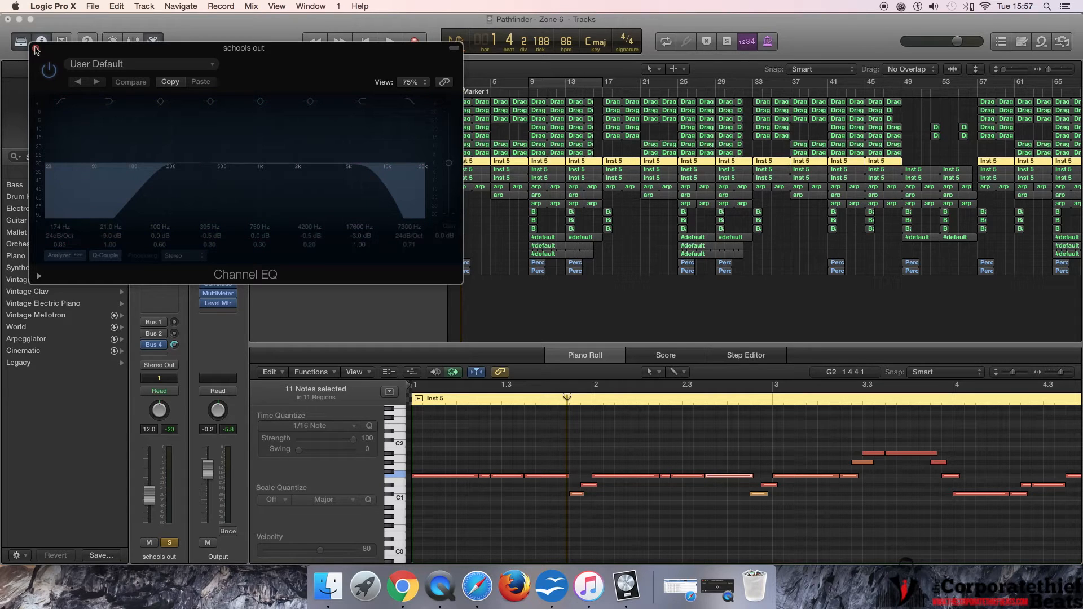
pyautogui.click(36, 50)
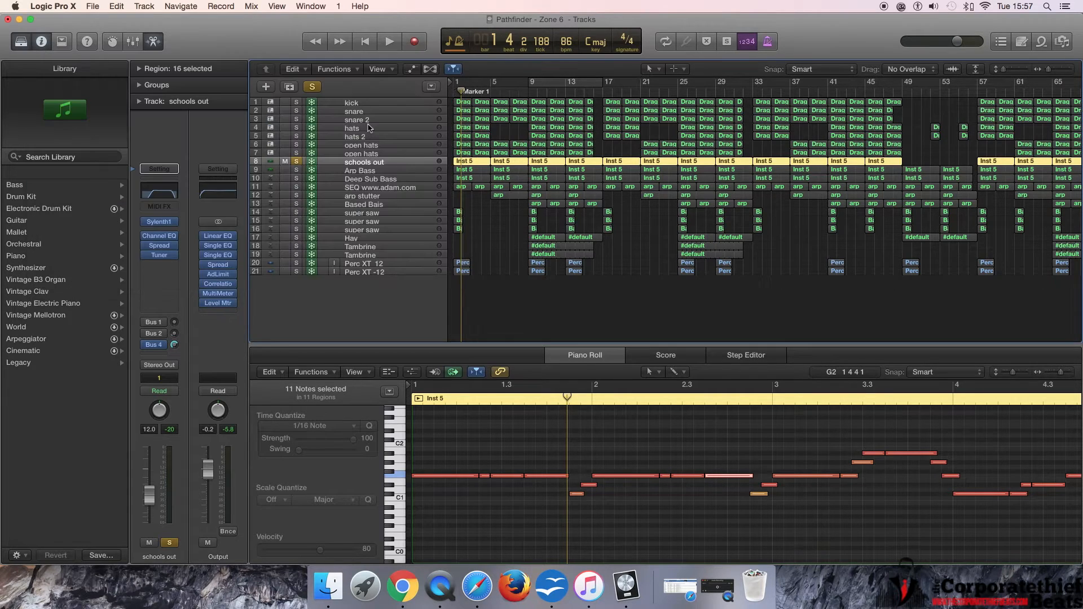
# Play schools out alone from the beginning and stop shortly before bar 5
pyautogui.press('Return')
pyautogui.press('space')
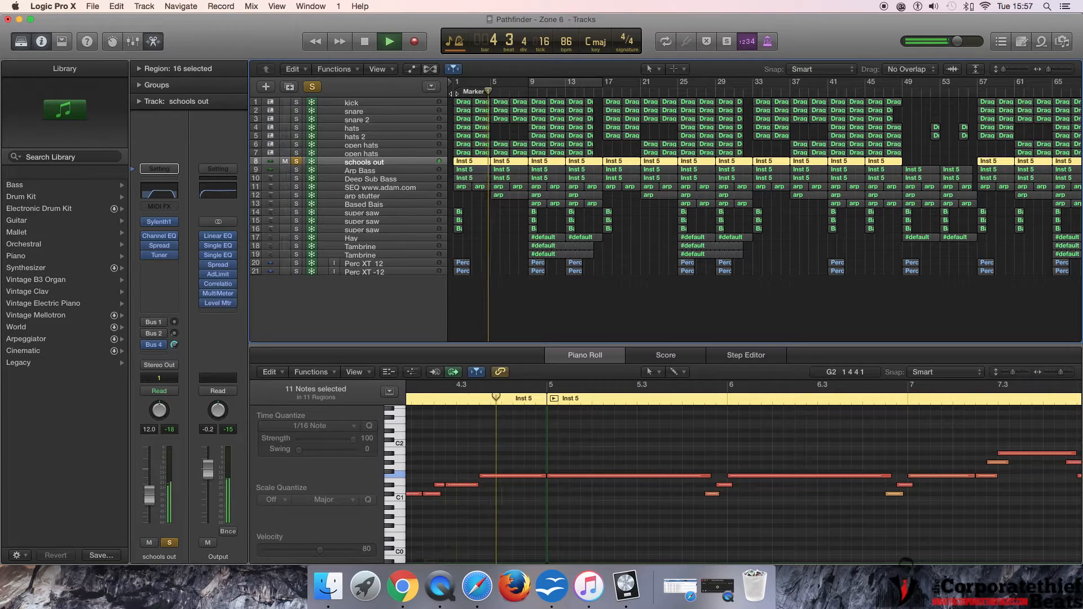
pyautogui.press('space')
# Solo Arp Bass and Deep Sub Bass alongside schools out, and play all three from the beginning to bar 5
pyautogui.click(296, 170)
pyautogui.click(296, 179)
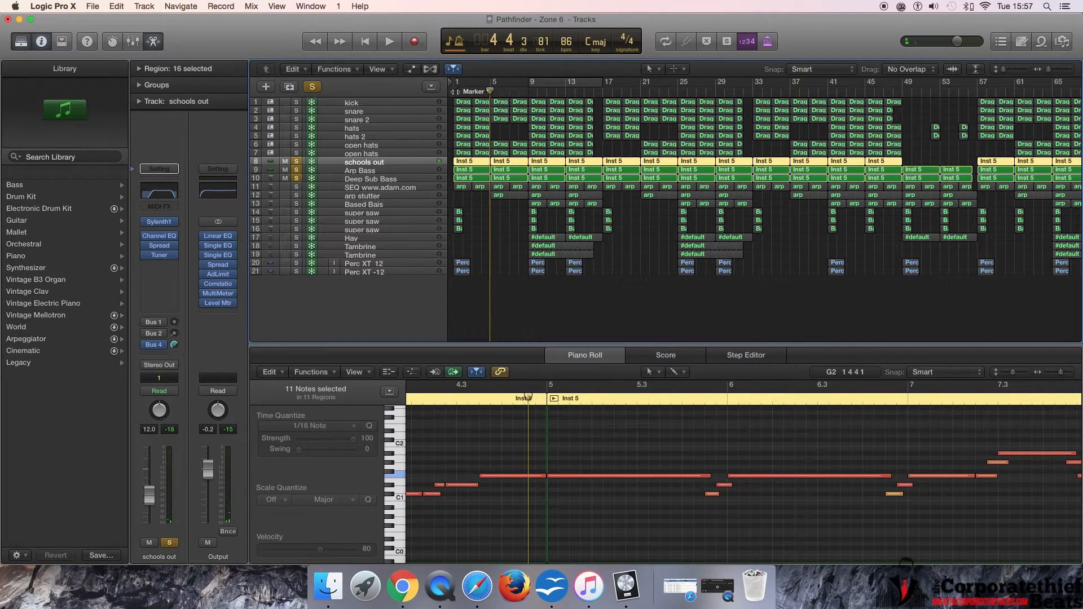
pyautogui.press('Return')
pyautogui.press('space')
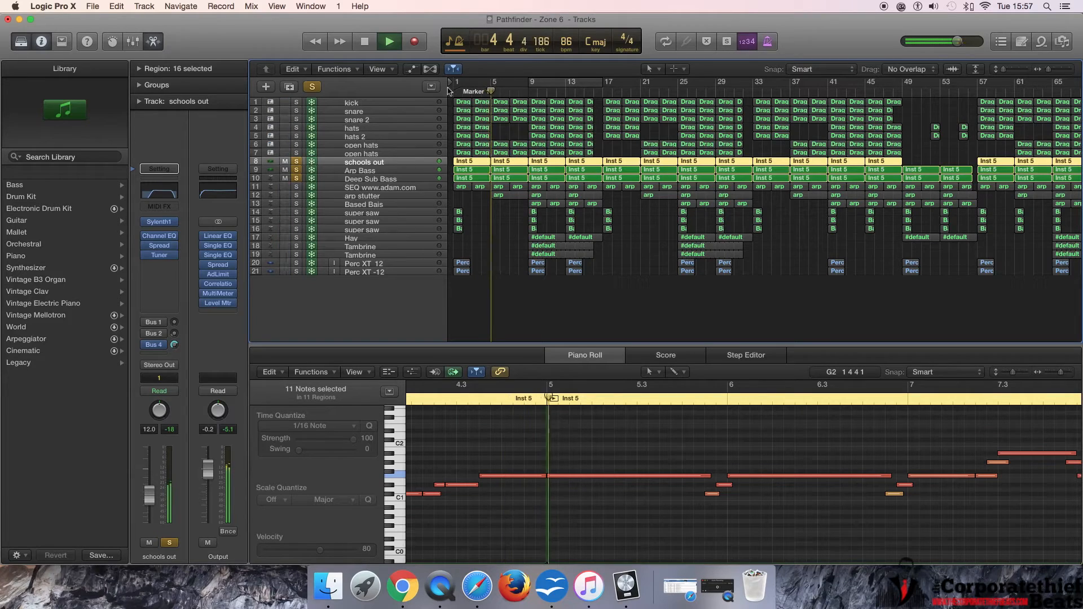
pyautogui.press('space')
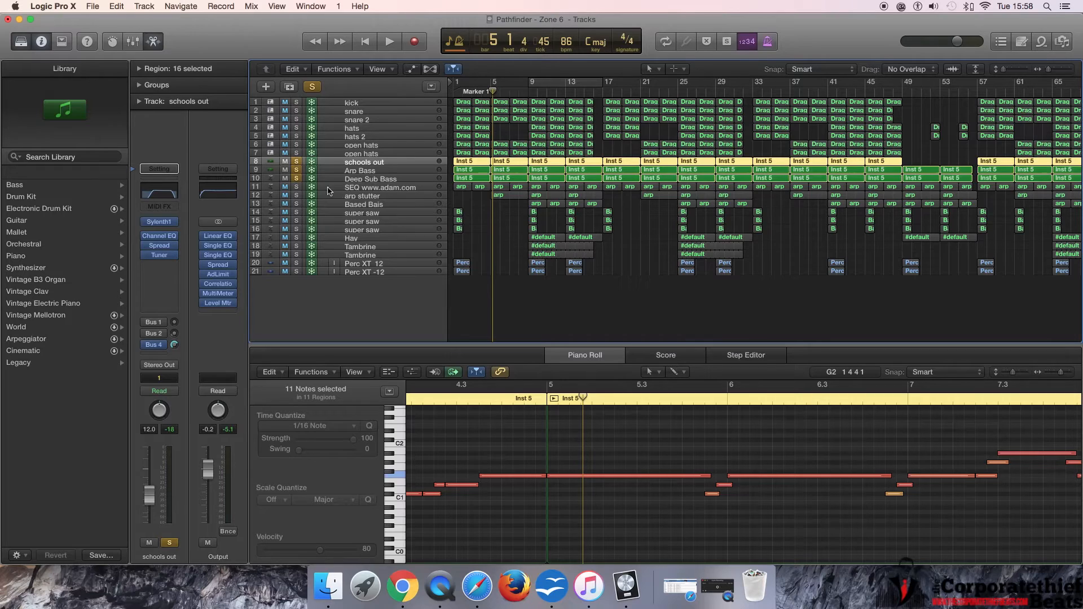
# Add the SEQ track to the soloed tracks and continue playback from bar 5 until shortly before bar 9
pyautogui.click(298, 187)
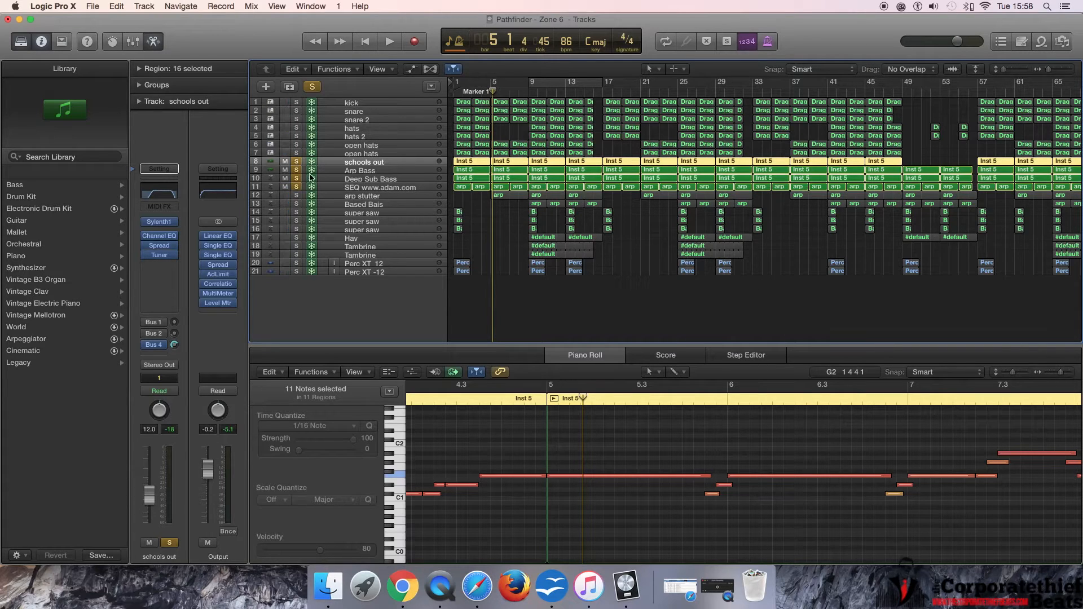
pyautogui.press('space')
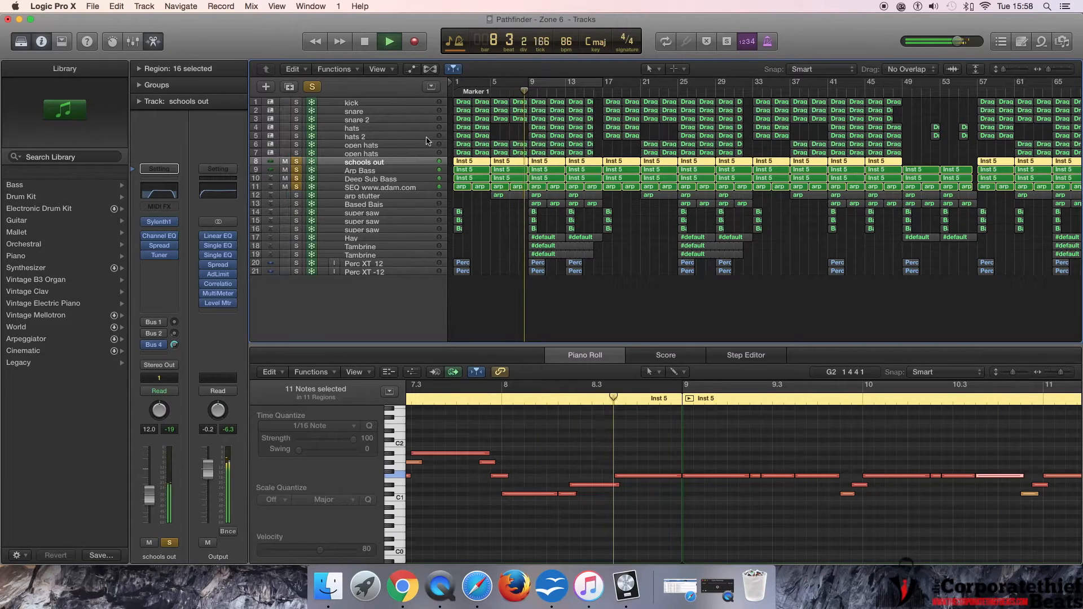
pyautogui.press('space')
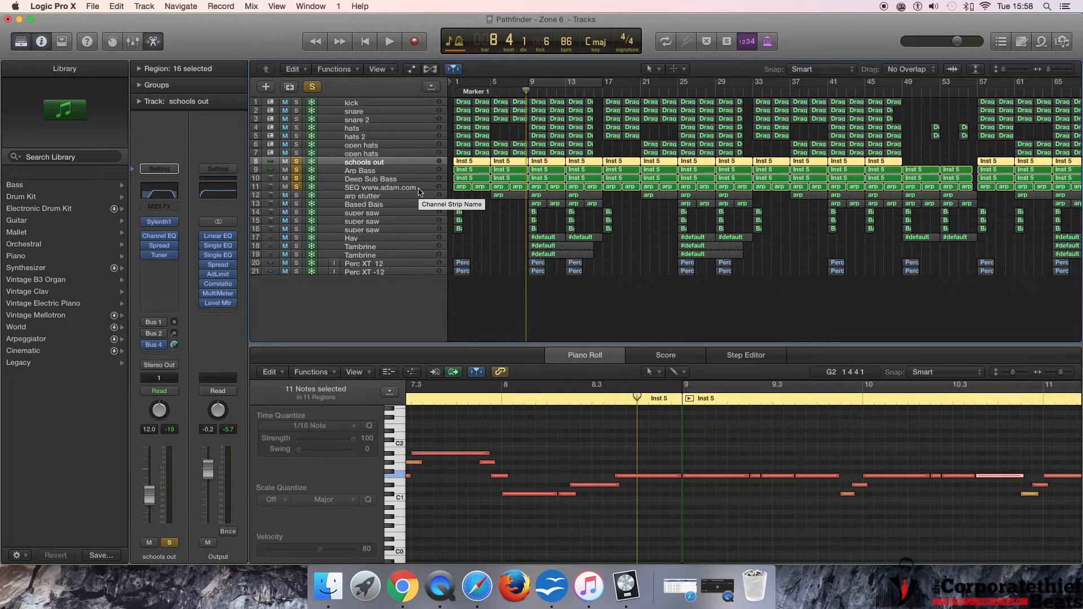
# Solo arp stutter as well, set a cycle range from bar 5 to bar 9, and play until bar 8
pyautogui.click(297, 195)
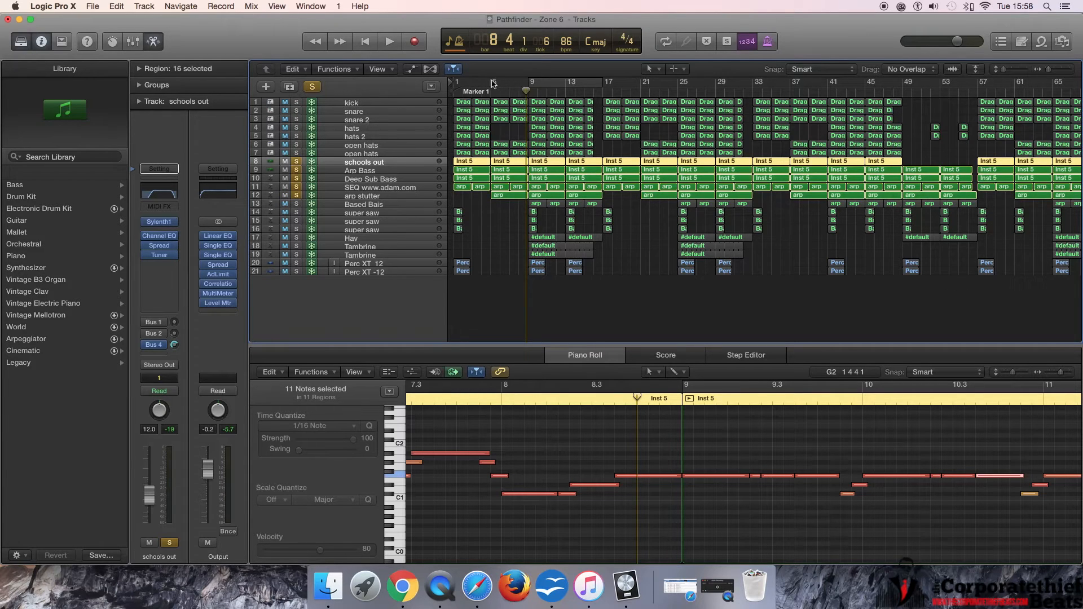
pyautogui.moveTo(493, 83); pyautogui.dragTo(524, 83)
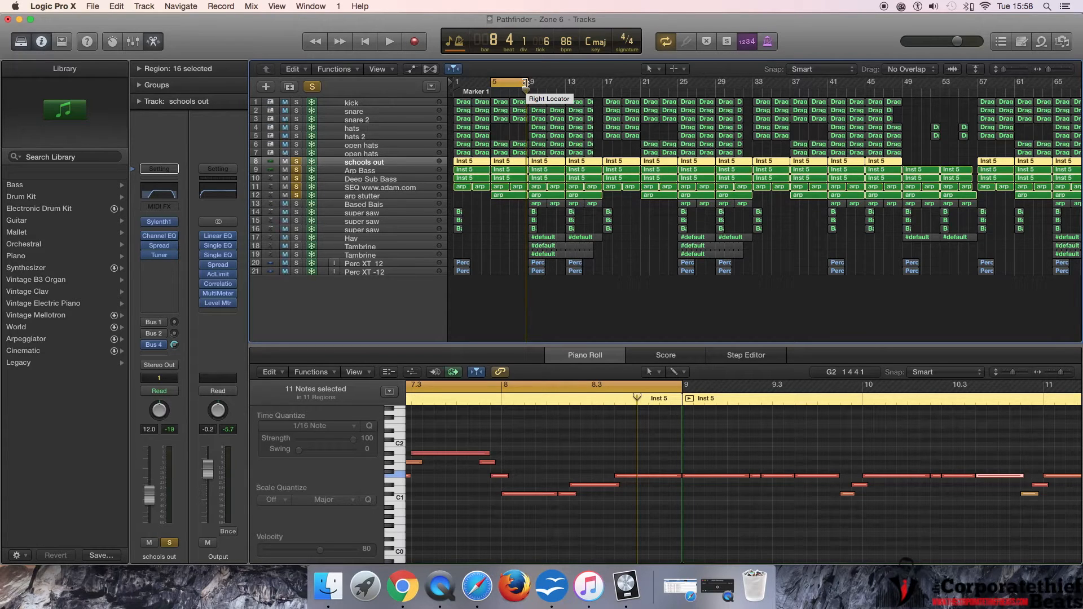
pyautogui.press('space')
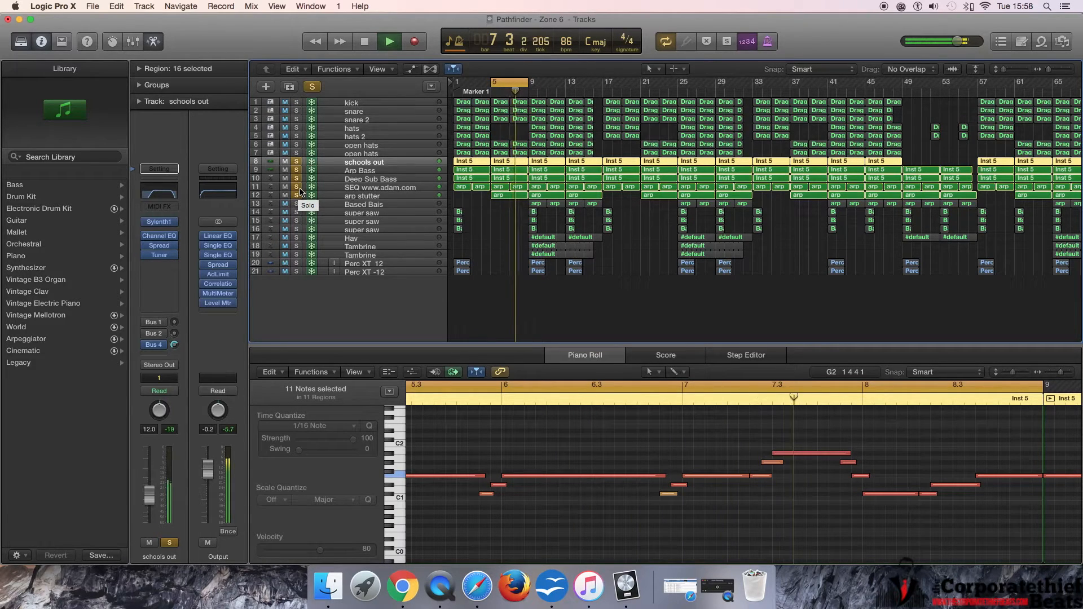
pyautogui.press('space')
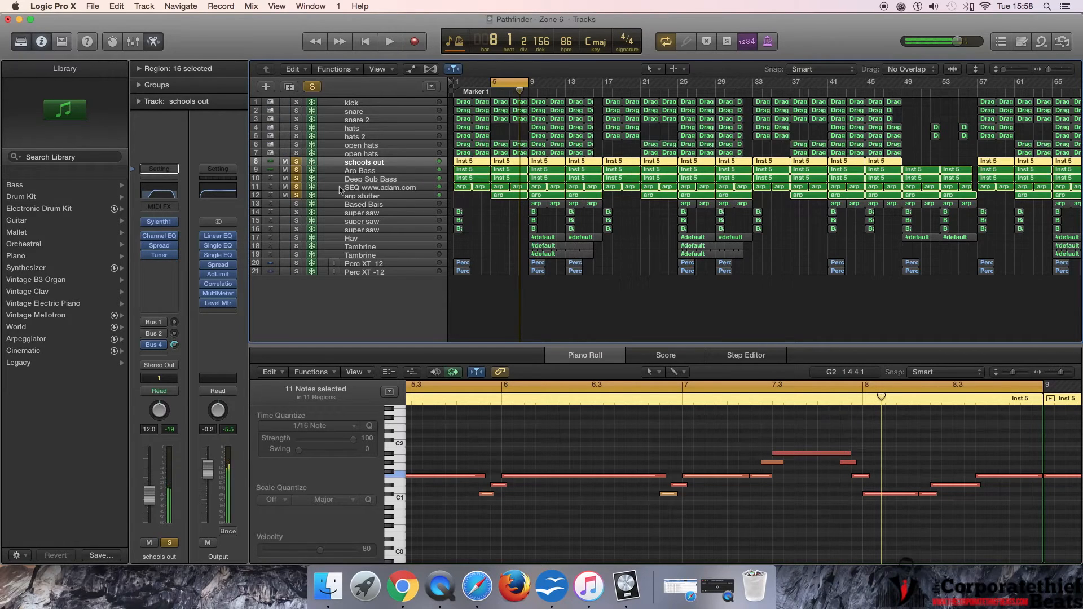
# Play arp stutter alone by unsoloing the four tracks above it, and inspect its Channel EQ curve
pyautogui.click(398, 196)
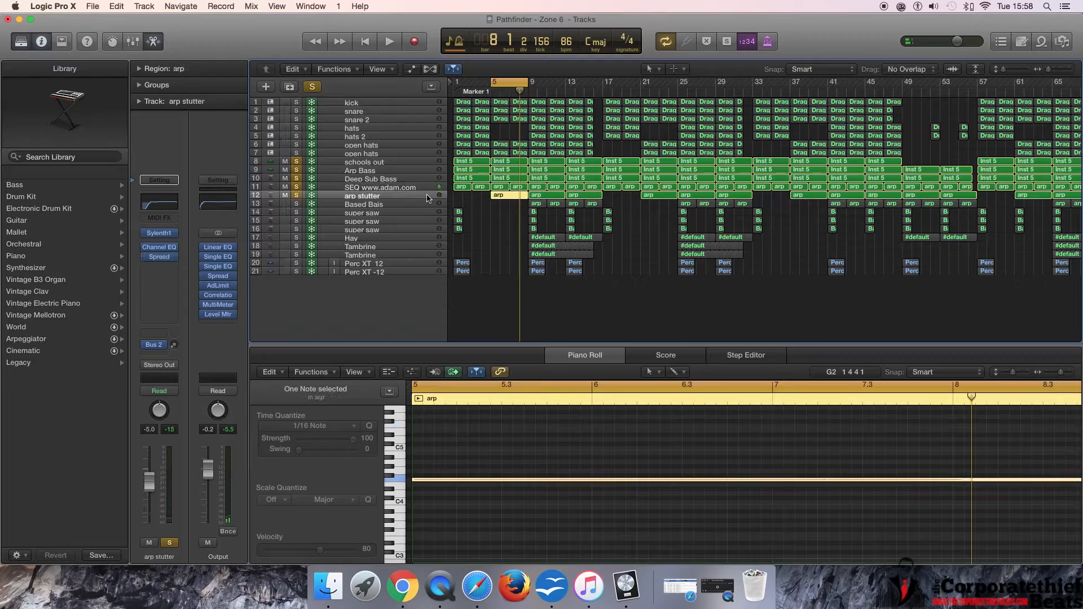
pyautogui.moveTo(296, 188); pyautogui.dragTo(299, 164)
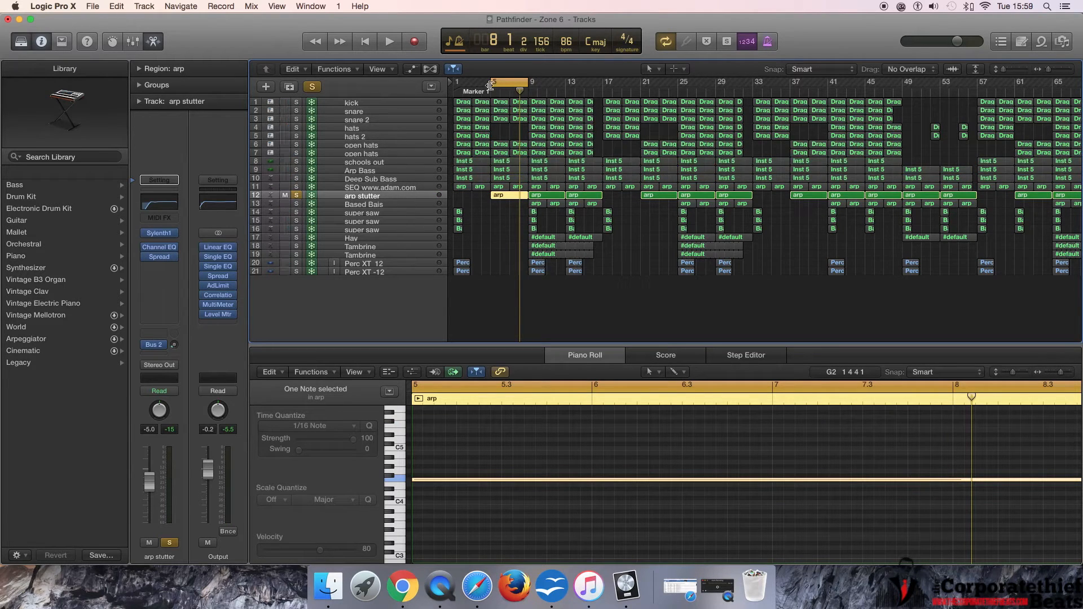
pyautogui.press('space')
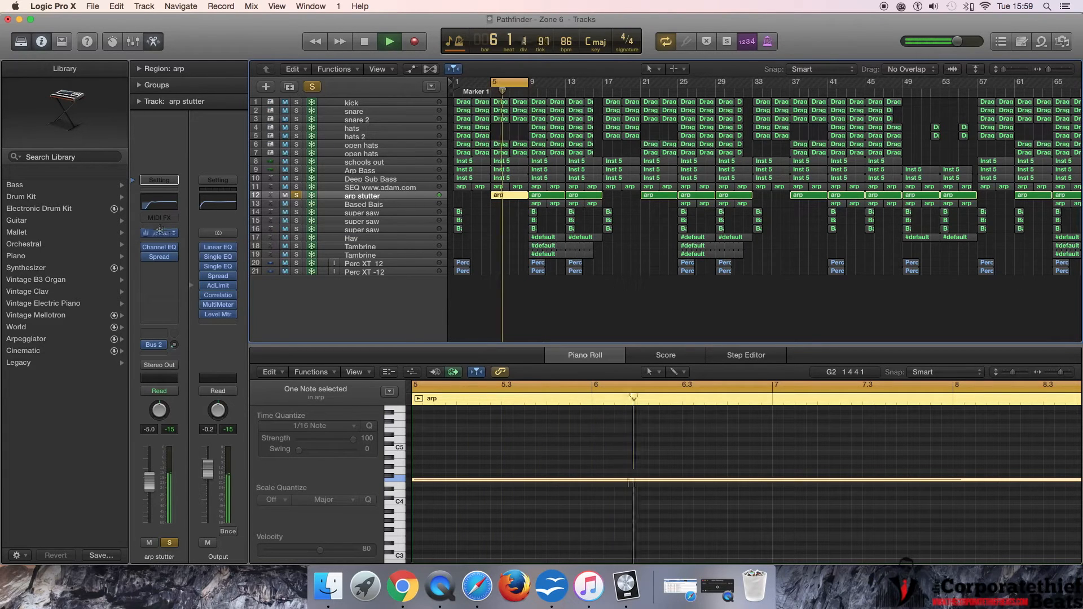
pyautogui.click(169, 203)
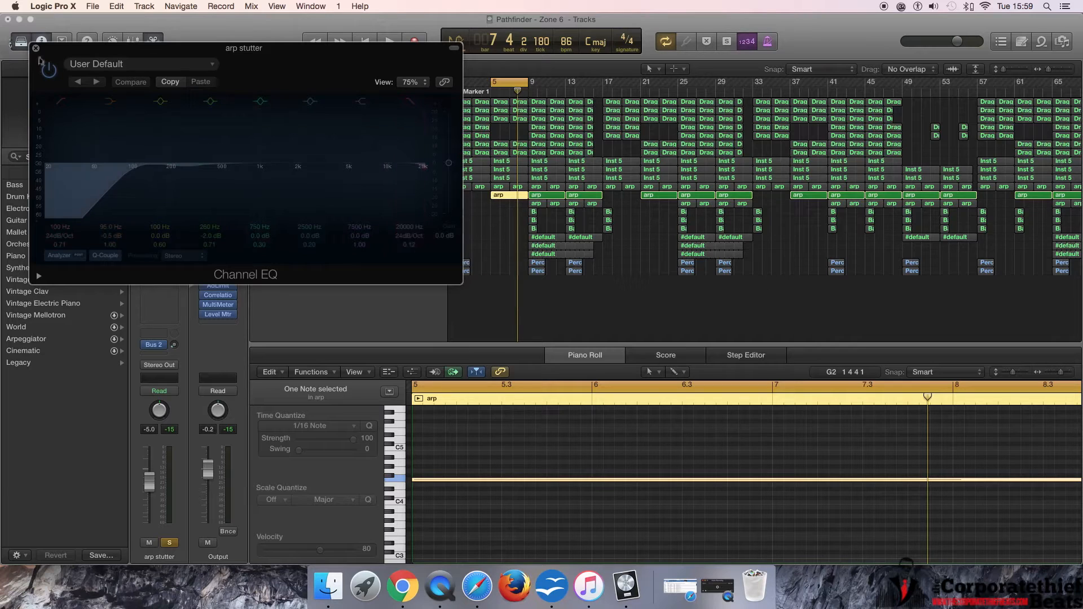
pyautogui.click(36, 50)
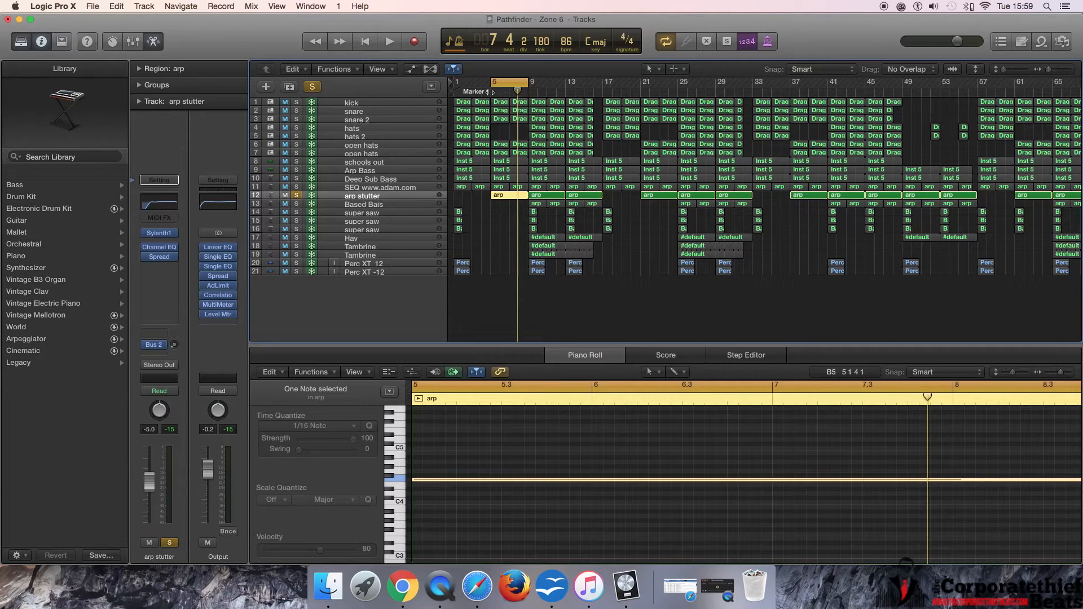
# Solo the SEQ track together with arp stutter and play from just before bar 5 to late in bar 6
pyautogui.click(490, 91)
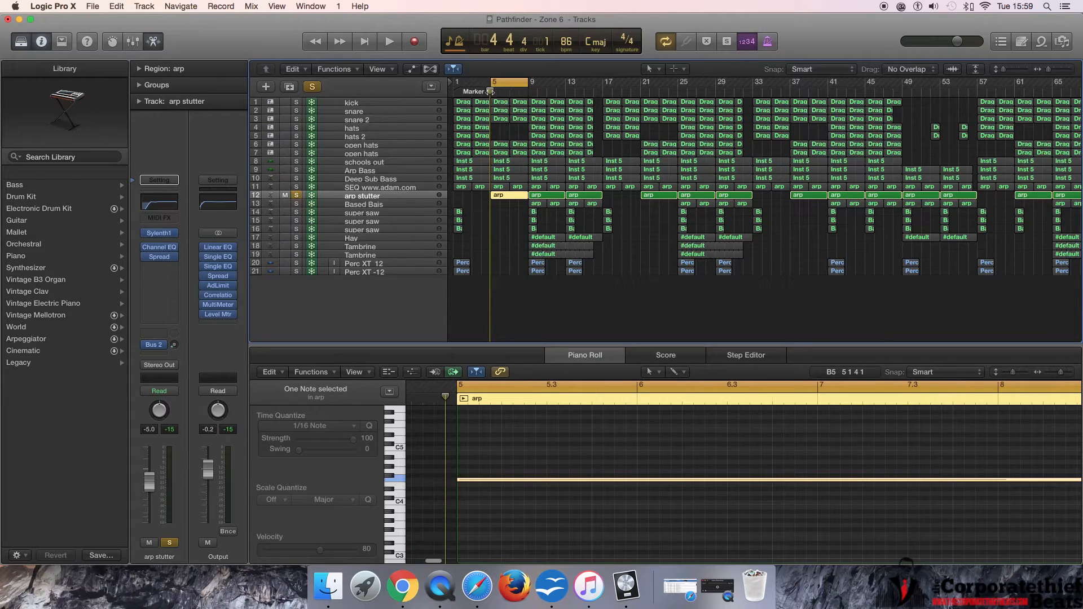
pyautogui.click(297, 187)
pyautogui.press('space')
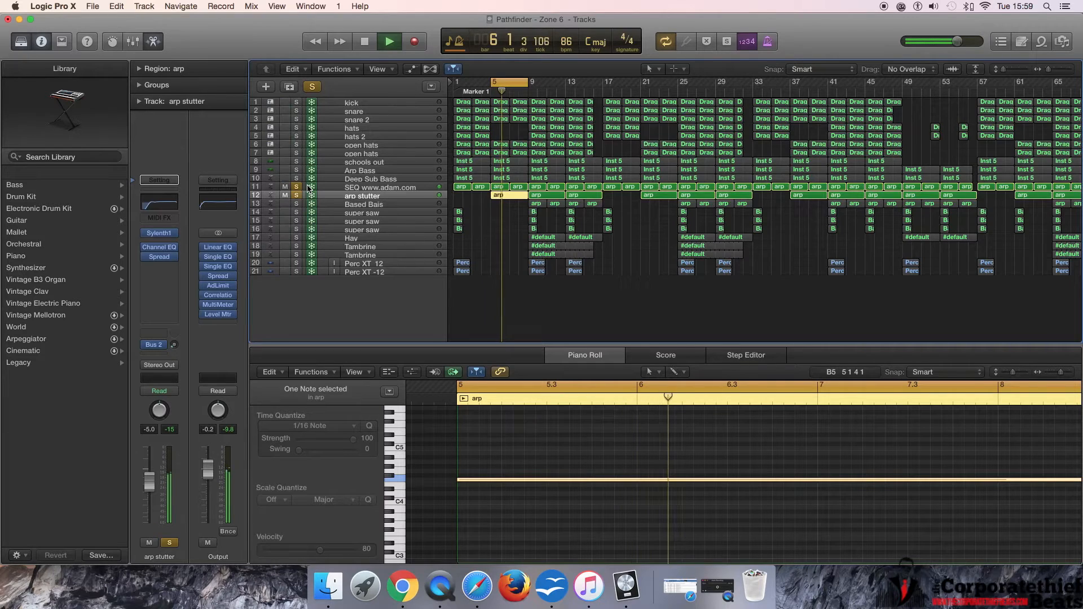
pyautogui.press('space')
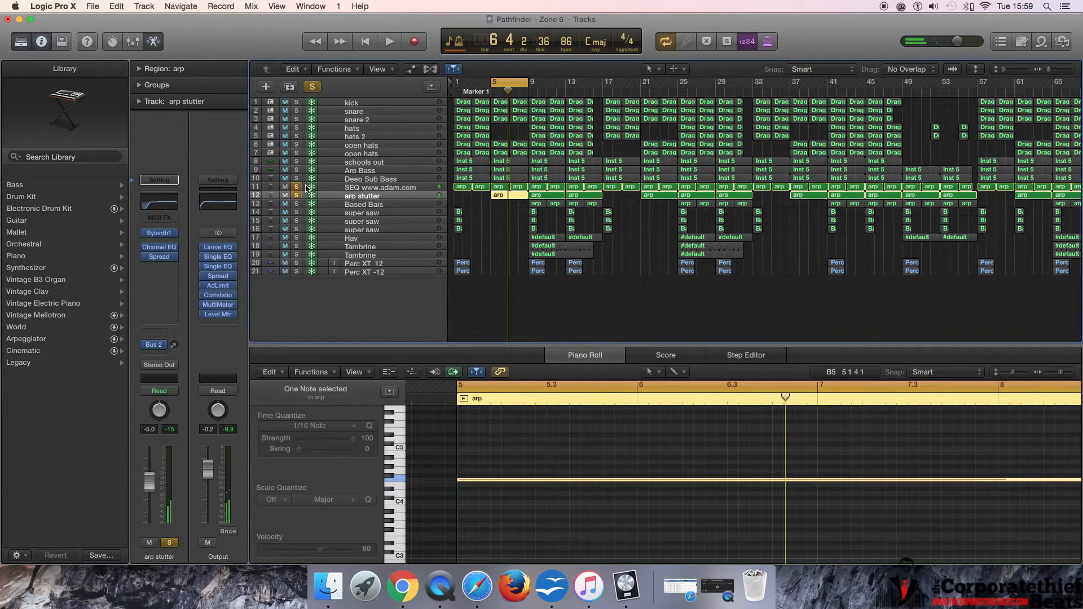
# Solo Deep Sub Bass, Arp Bass and schools out again, and continue playback until late in bar 8
pyautogui.moveTo(297, 179); pyautogui.dragTo(298, 164)
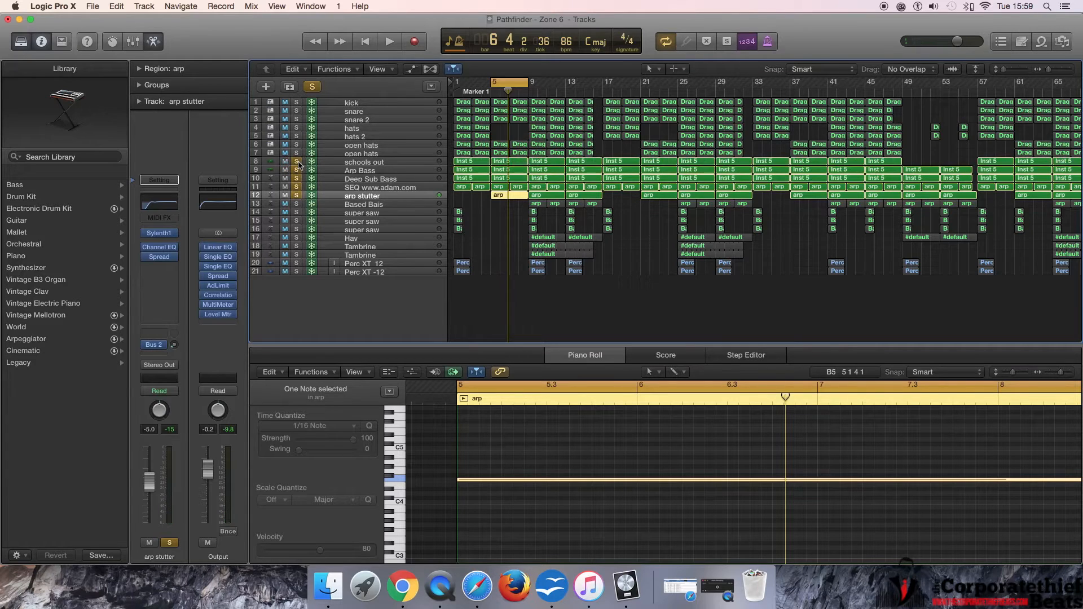
pyautogui.press('space')
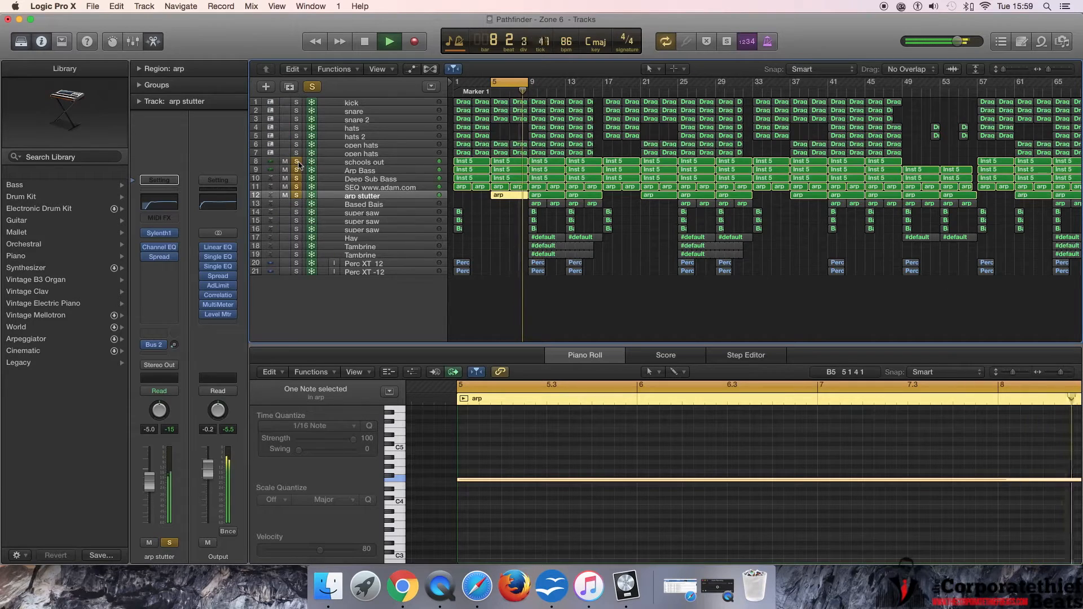
pyautogui.press('space')
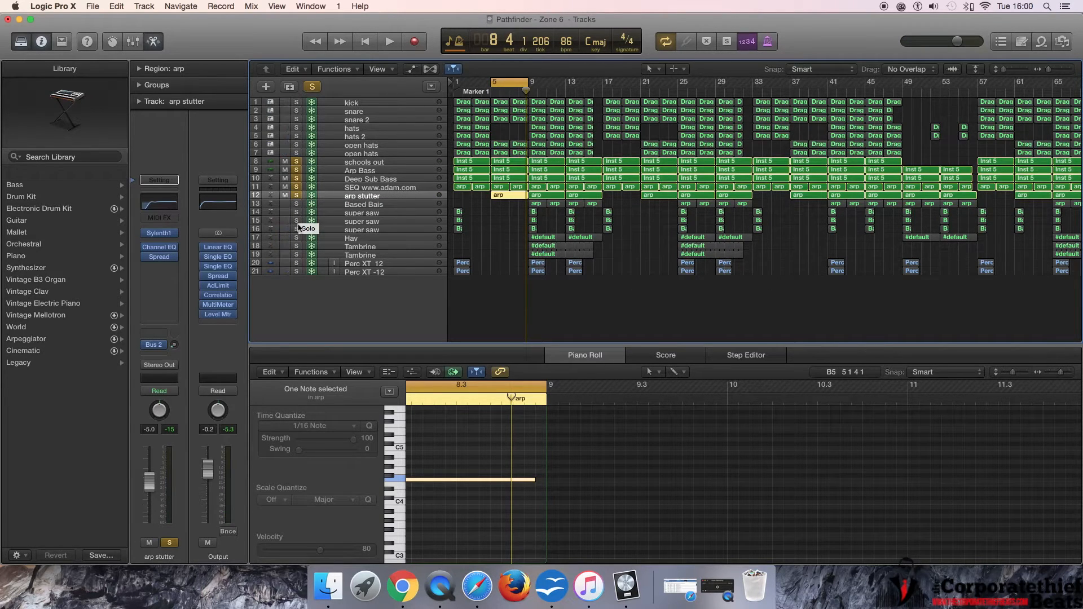
# Add the three super saw tracks to the soloed tracks and move the cycle range to bars 1 to 5
pyautogui.click(296, 221)
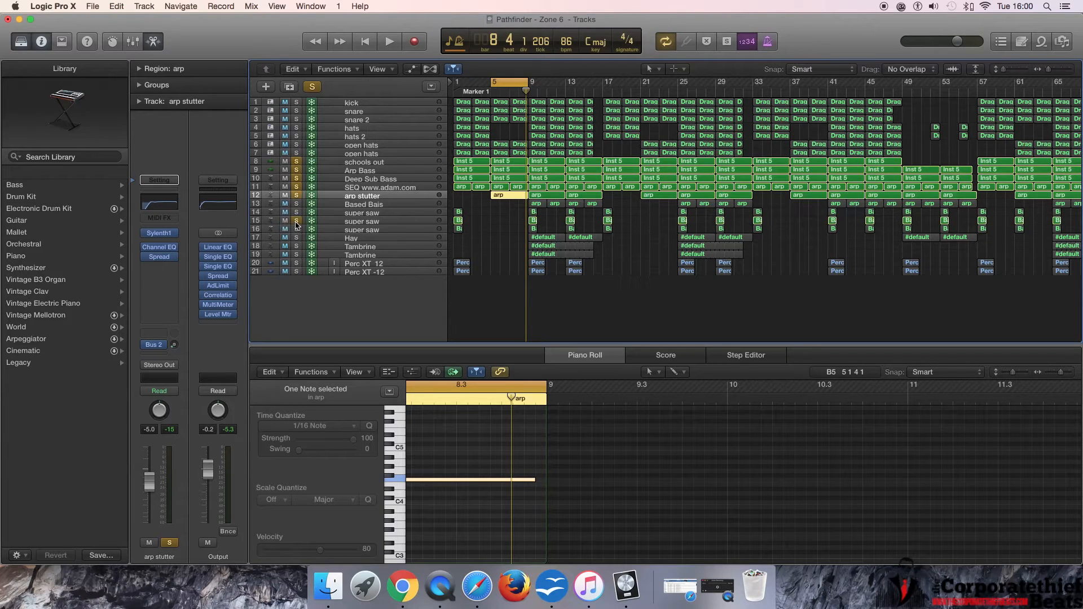
pyautogui.click(297, 229)
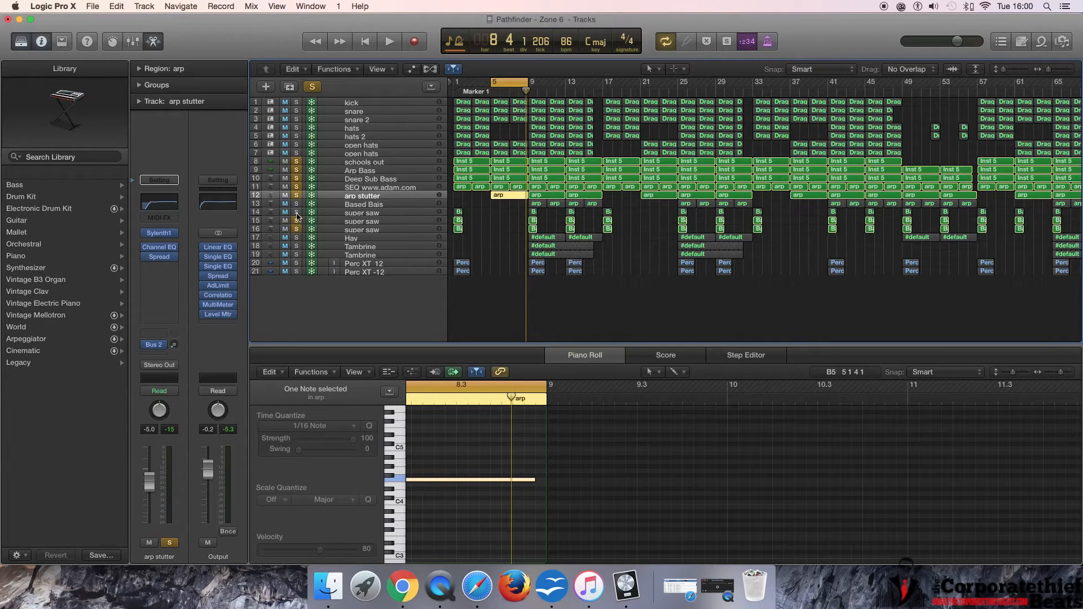
pyautogui.click(296, 213)
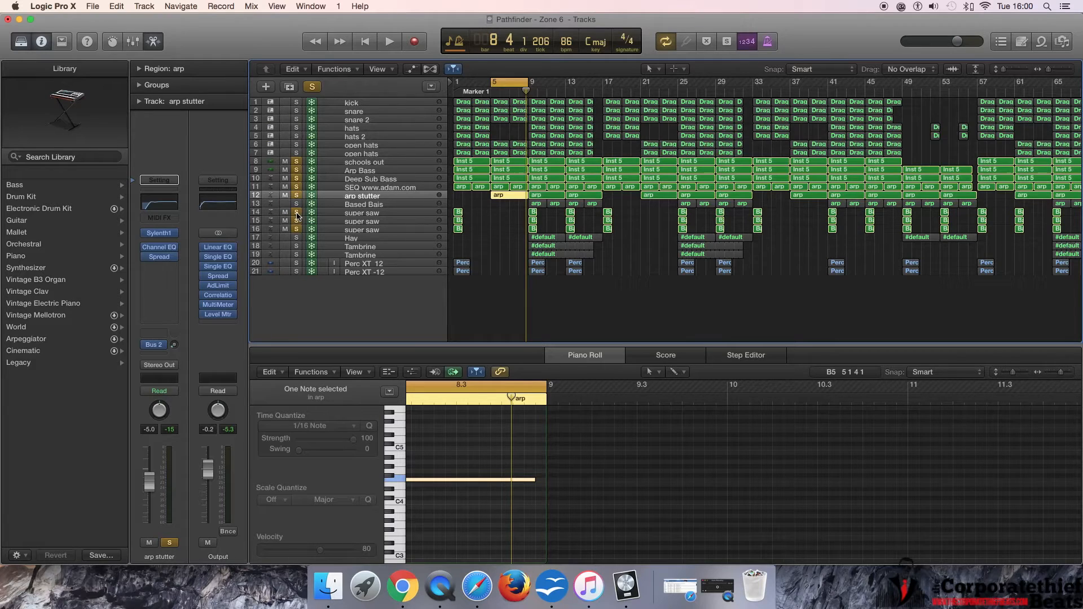
pyautogui.click(505, 85)
pyautogui.moveTo(507, 81); pyautogui.dragTo(471, 82)
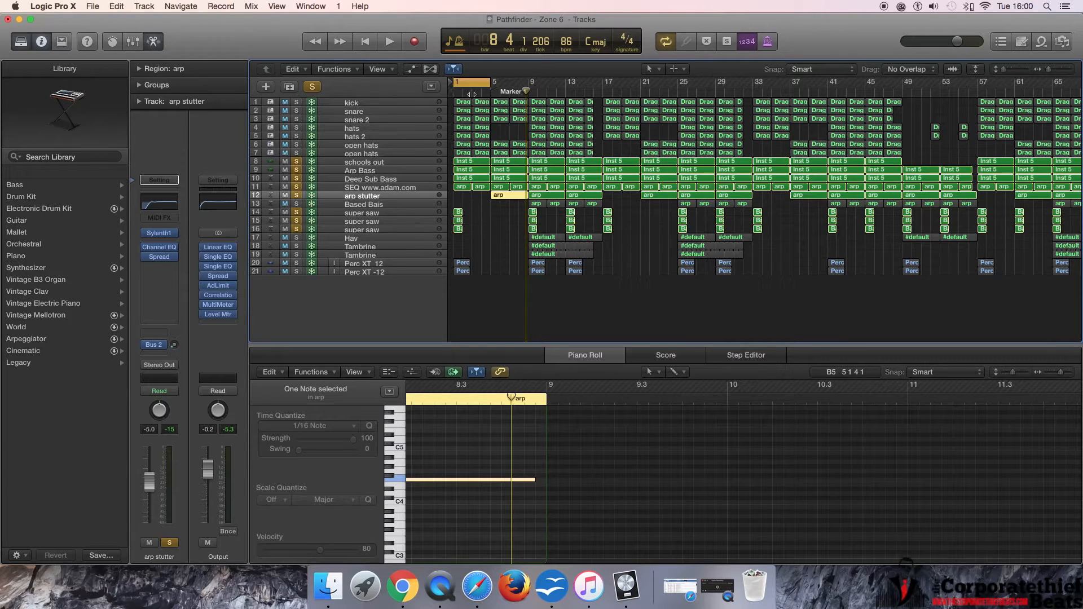
# Review the super saw regions' notes at bar 1 in the Piano Roll, and clear the solo state of all tracks
pyautogui.moveTo(484, 208); pyautogui.dragTo(445, 252)
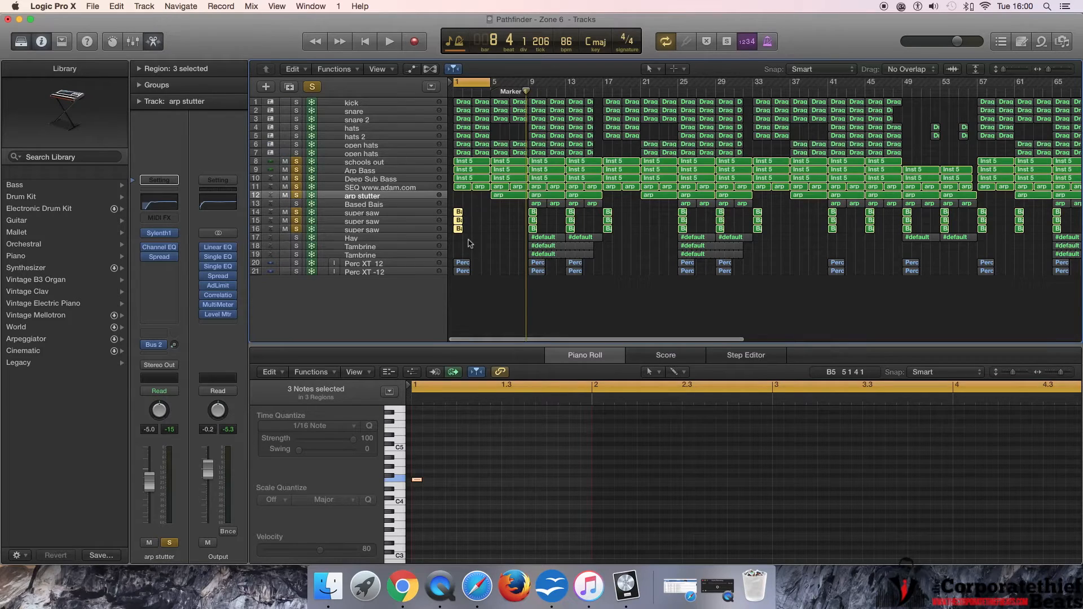
pyautogui.click(353, 214)
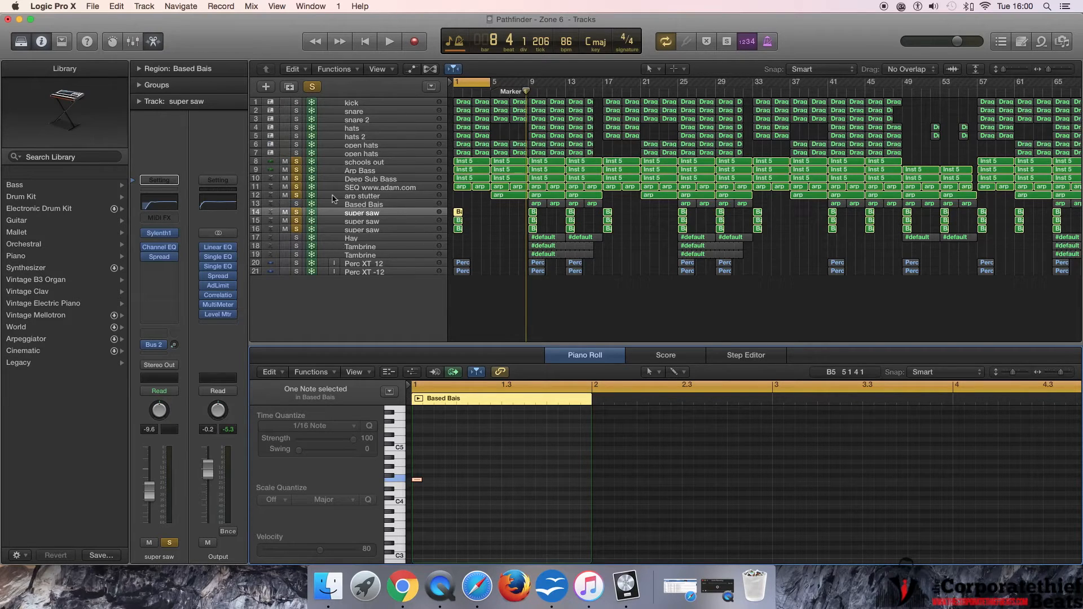
pyautogui.moveTo(297, 196); pyautogui.dragTo(298, 160)
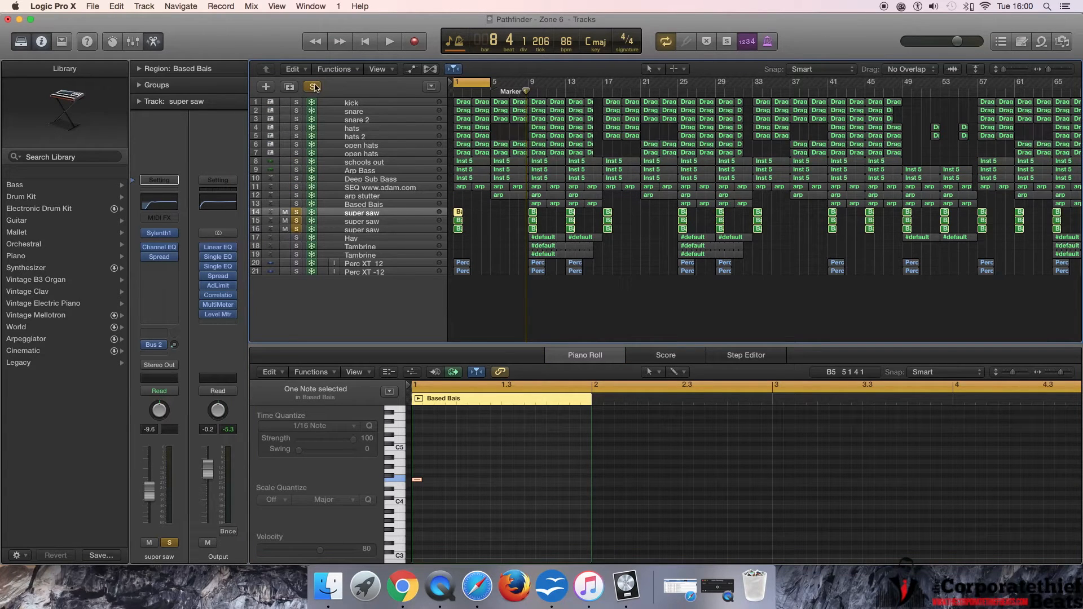
pyautogui.click(314, 86)
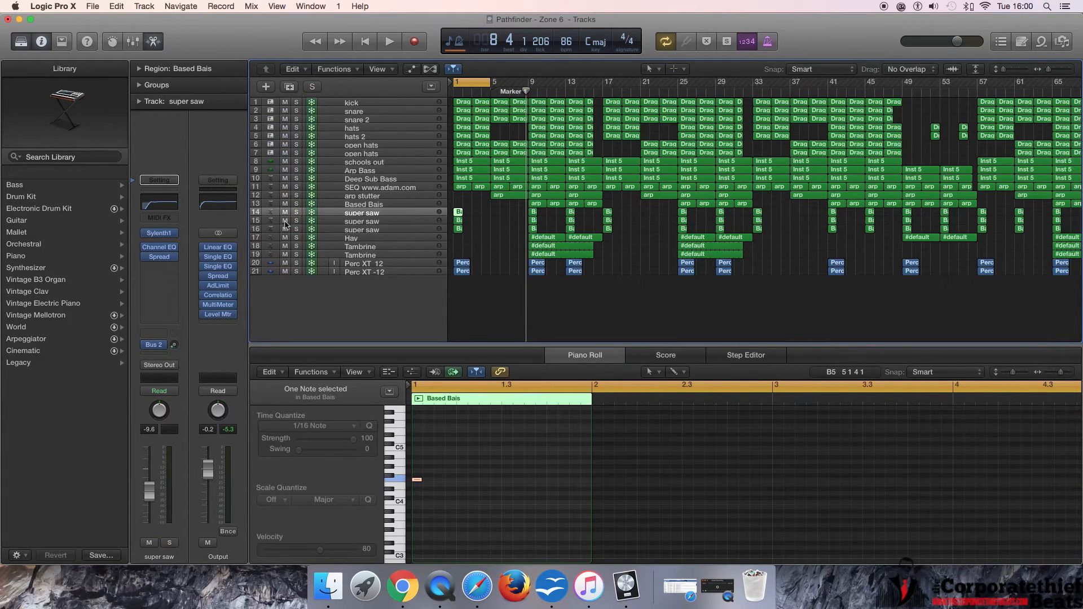
# Solo the three super saw tracks and play them briefly from bar 1
pyautogui.moveTo(296, 213); pyautogui.dragTo(296, 230)
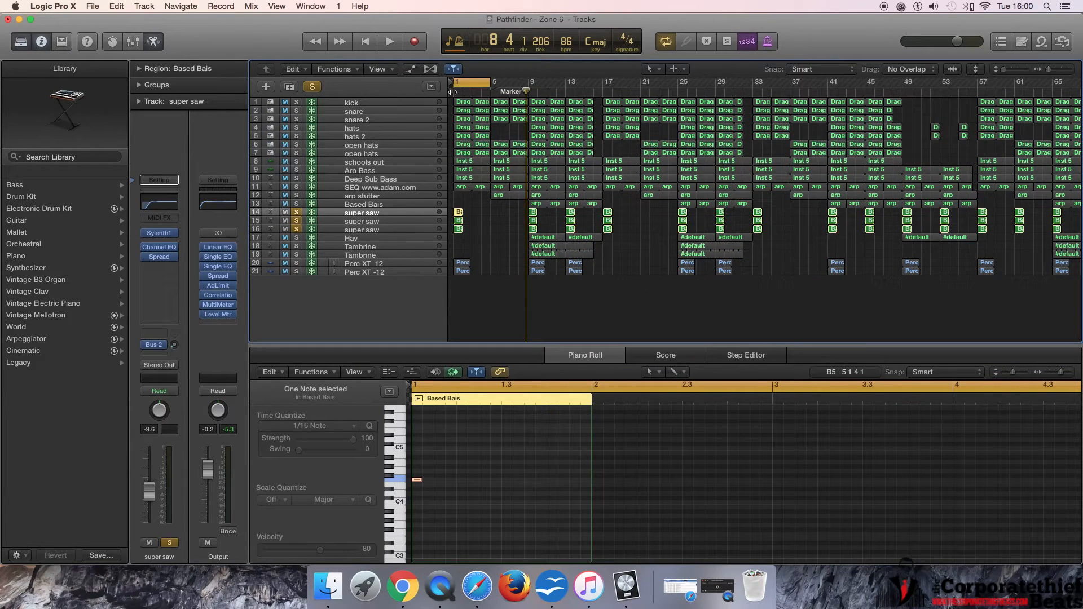
pyautogui.click(455, 91)
pyautogui.press('space')
pyautogui.press('space')
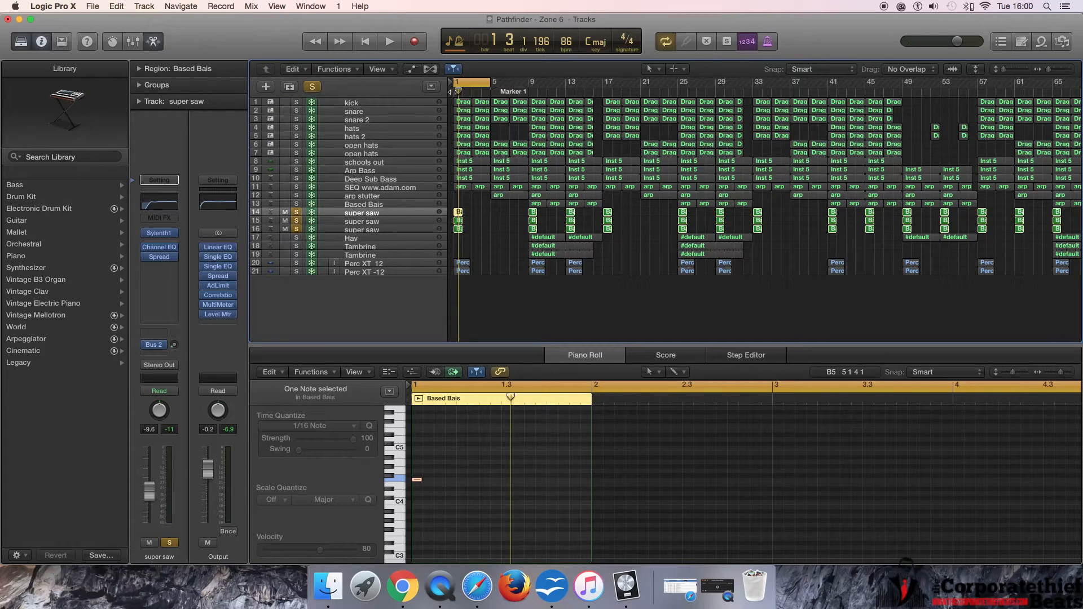
# Compare the channel strips of the three super saw tracks and examine the Channel EQ curve on the third one
pyautogui.click(384, 222)
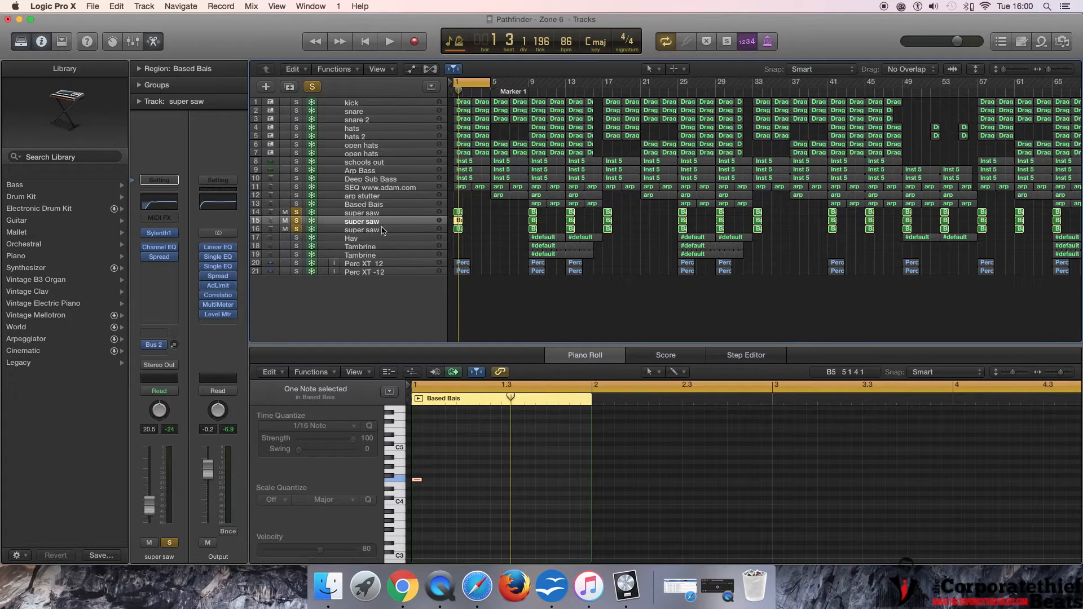
pyautogui.click(385, 230)
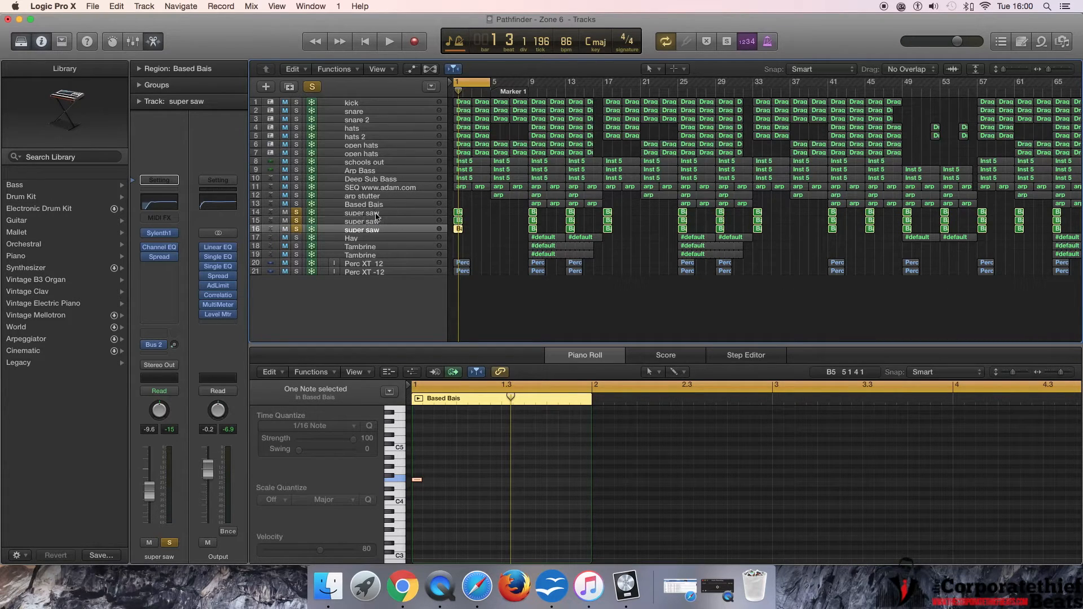
pyautogui.click(376, 222)
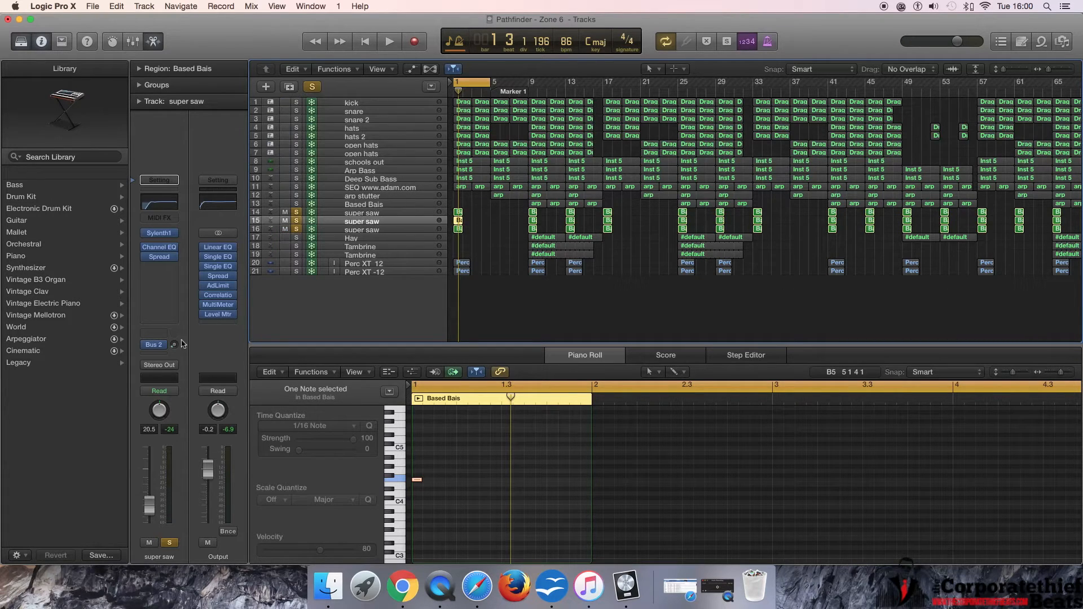
pyautogui.click(370, 215)
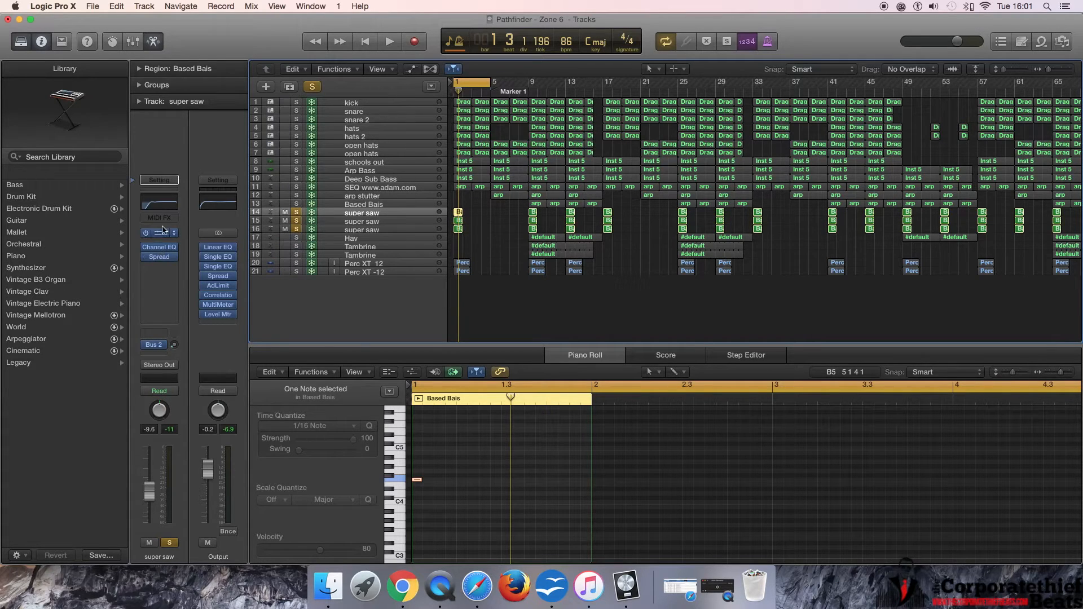
pyautogui.click(384, 235)
pyautogui.click(362, 229)
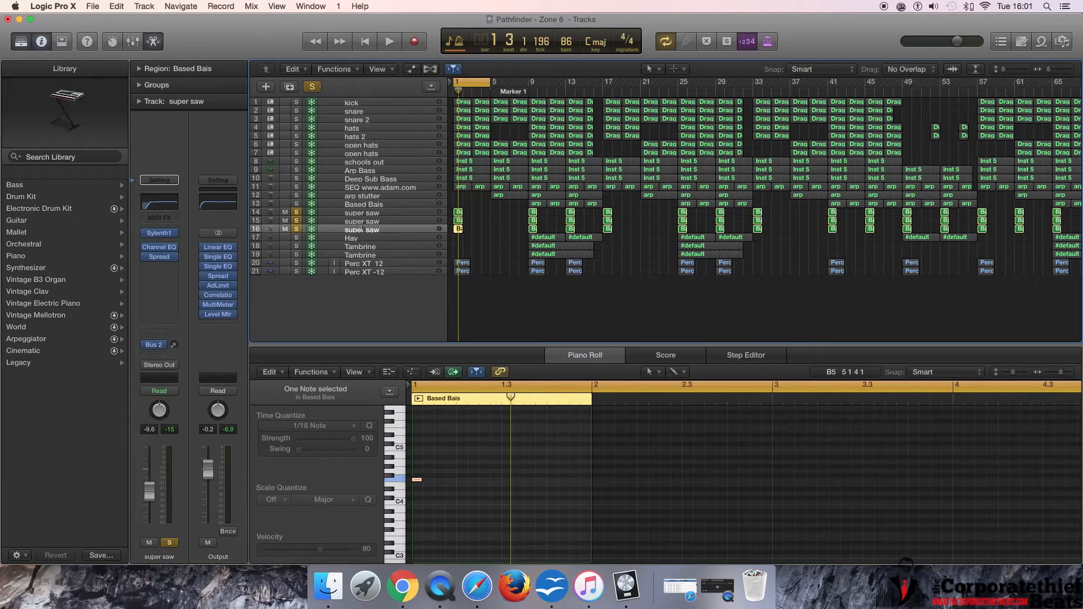
pyautogui.click(159, 203)
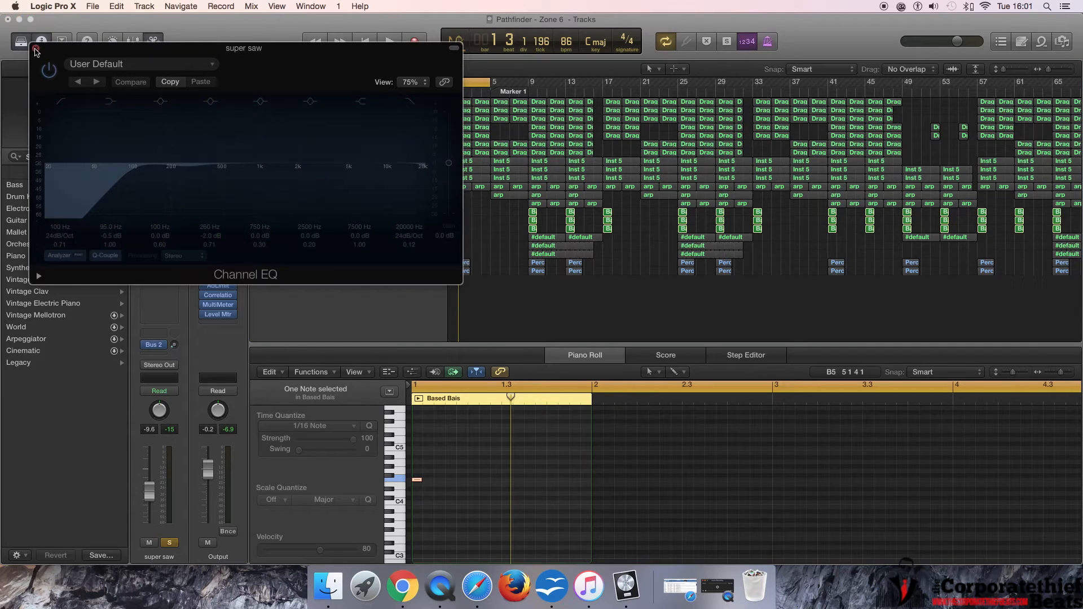
pyautogui.click(36, 51)
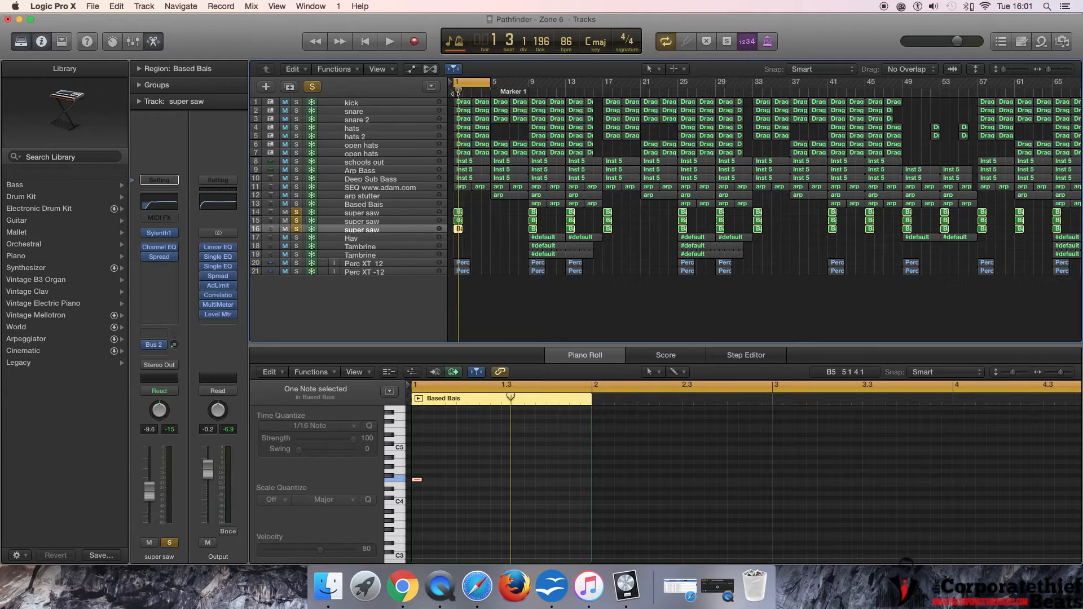
# Replay the super saws from bar 1, and play them again with both Perc XT tracks added to the solo
pyautogui.press('space')
pyautogui.press('space')
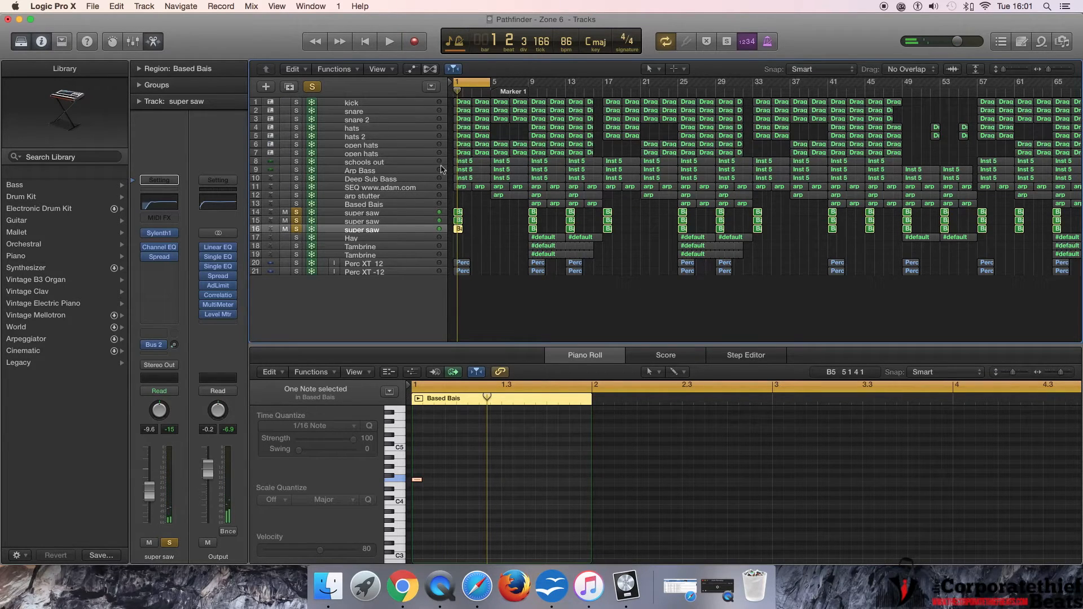
pyautogui.click(296, 271)
pyautogui.click(297, 263)
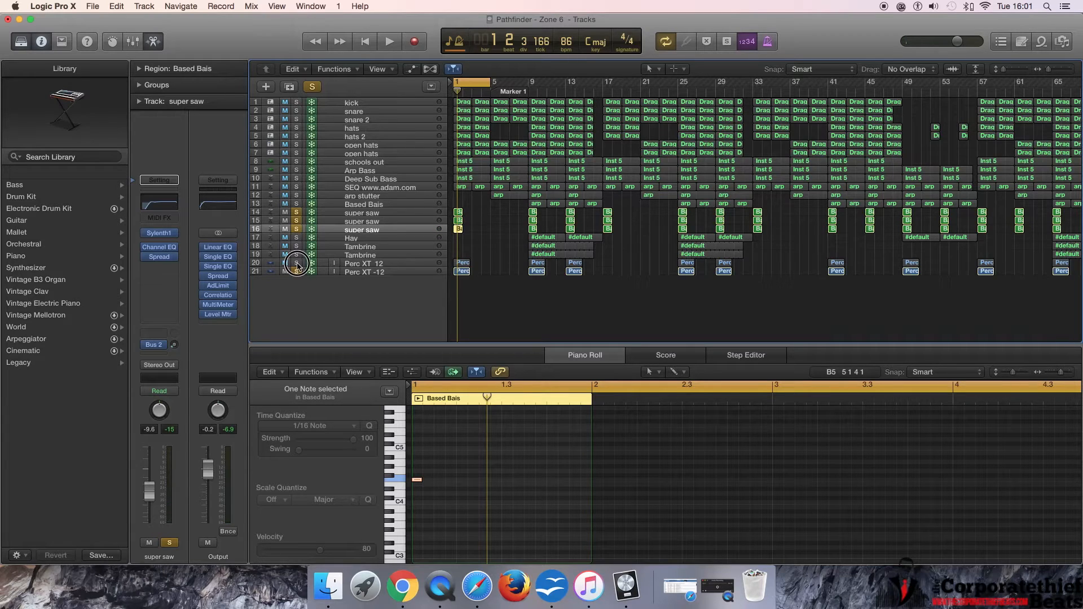
pyautogui.press('space')
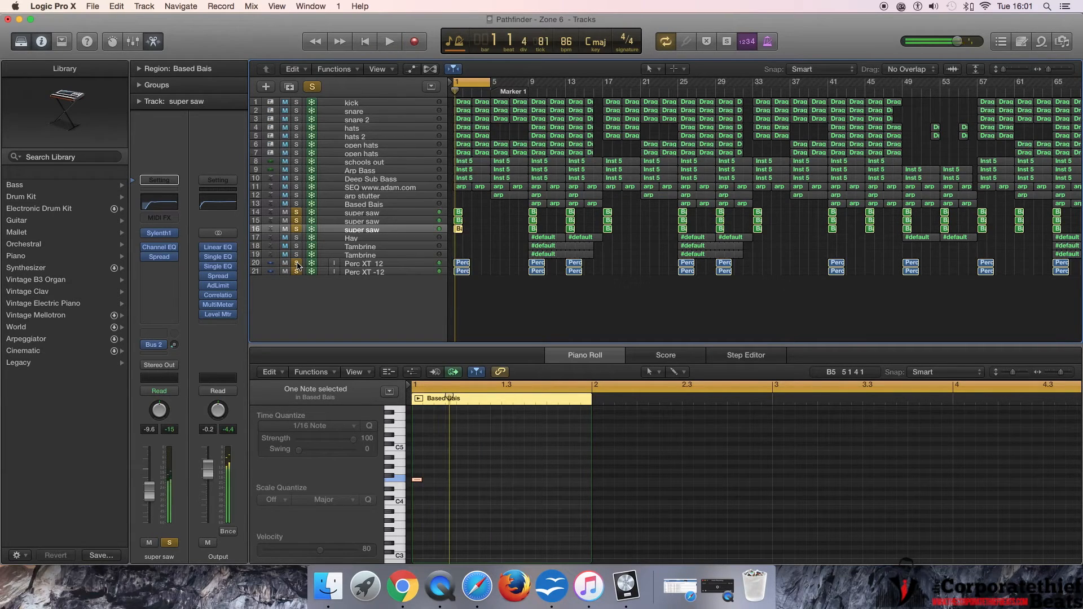
# Open the Perc XT_12 region at bar 1 in the audio editor and play only the two Perc XT tracks soloed
pyautogui.click(460, 263)
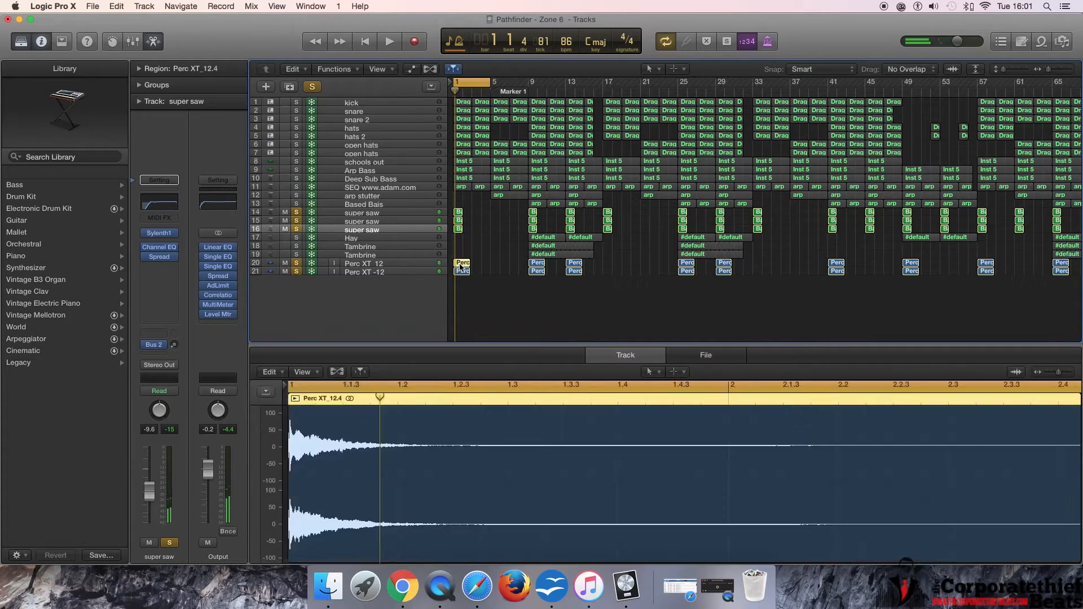
pyautogui.moveTo(297, 229); pyautogui.dragTo(297, 214)
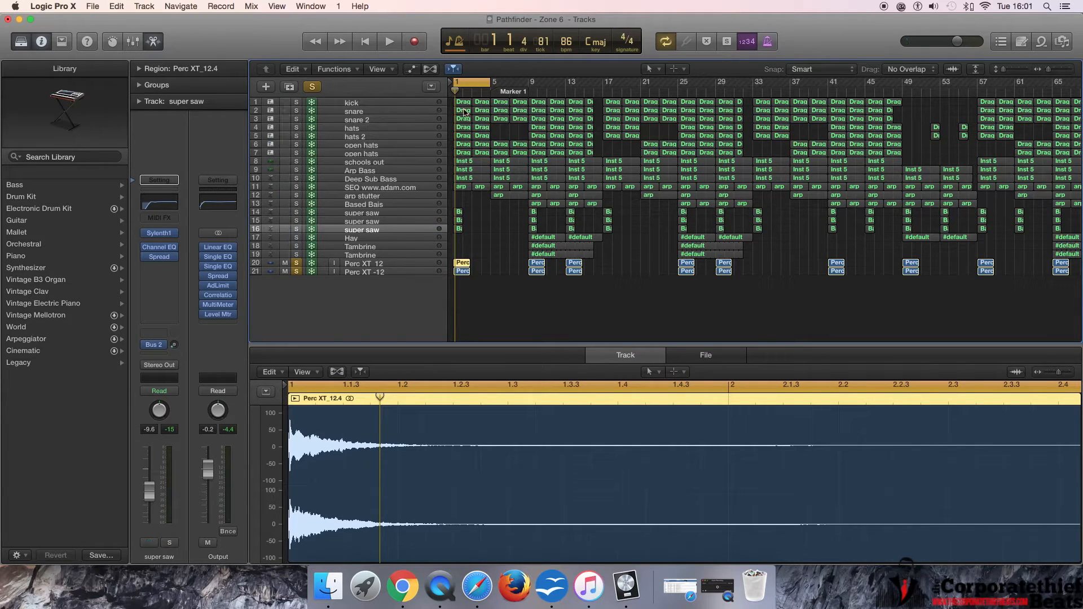
pyautogui.press('space')
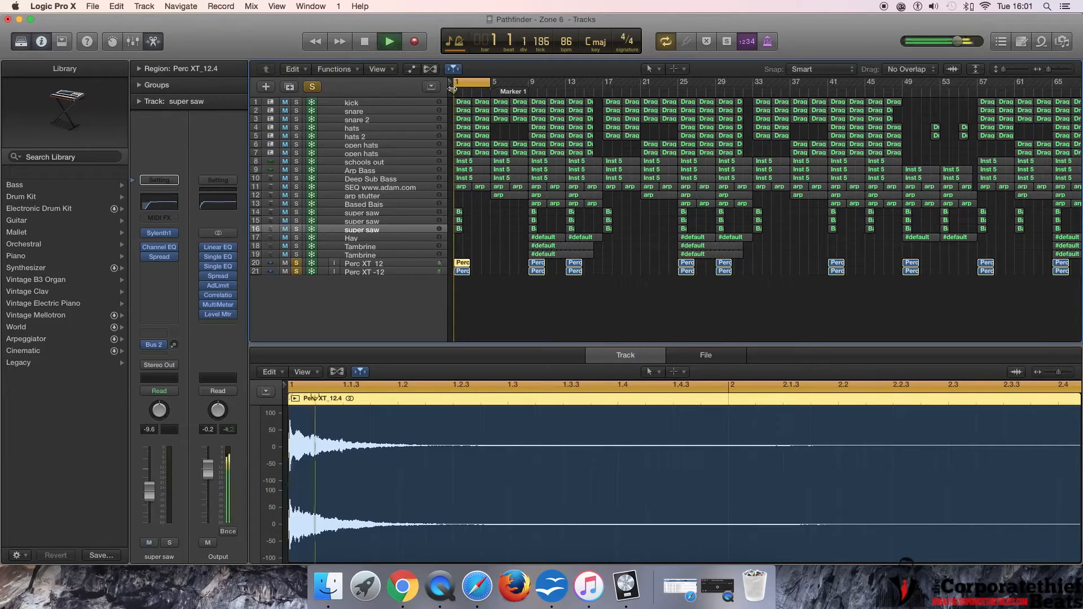
pyautogui.press('space')
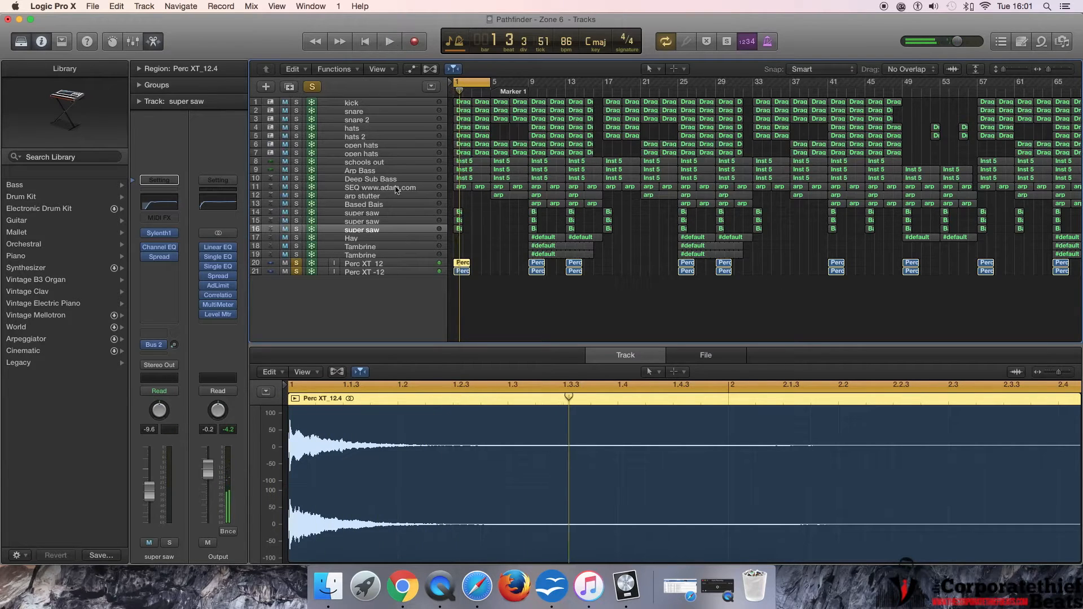
# Compare the channel strips of both Perc XT tracks and examine the Linear Phase EQ curve on Perc XT_12
pyautogui.click(342, 273)
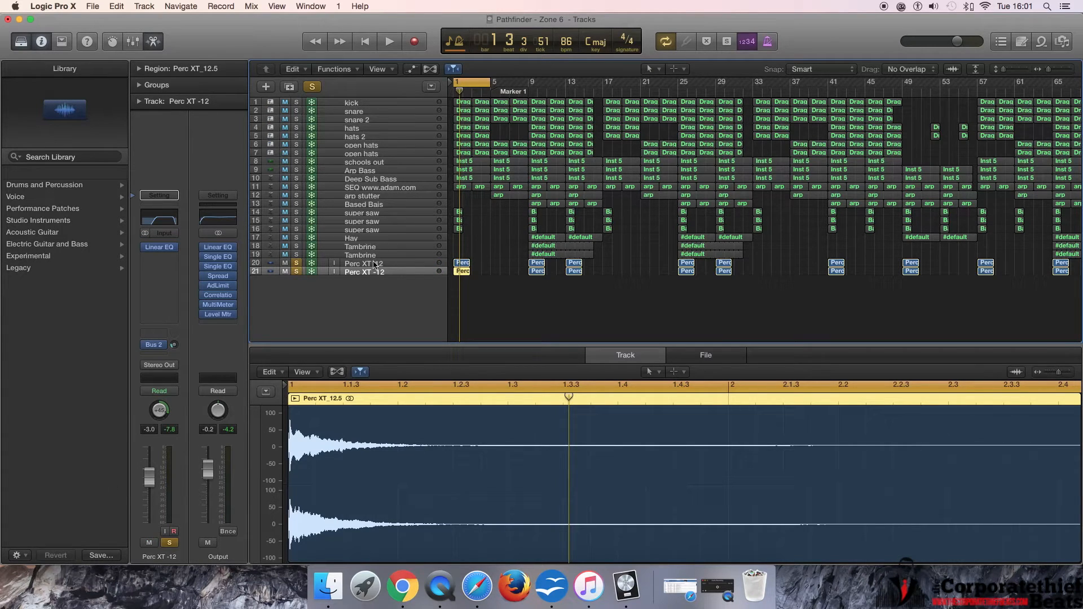
pyautogui.click(375, 264)
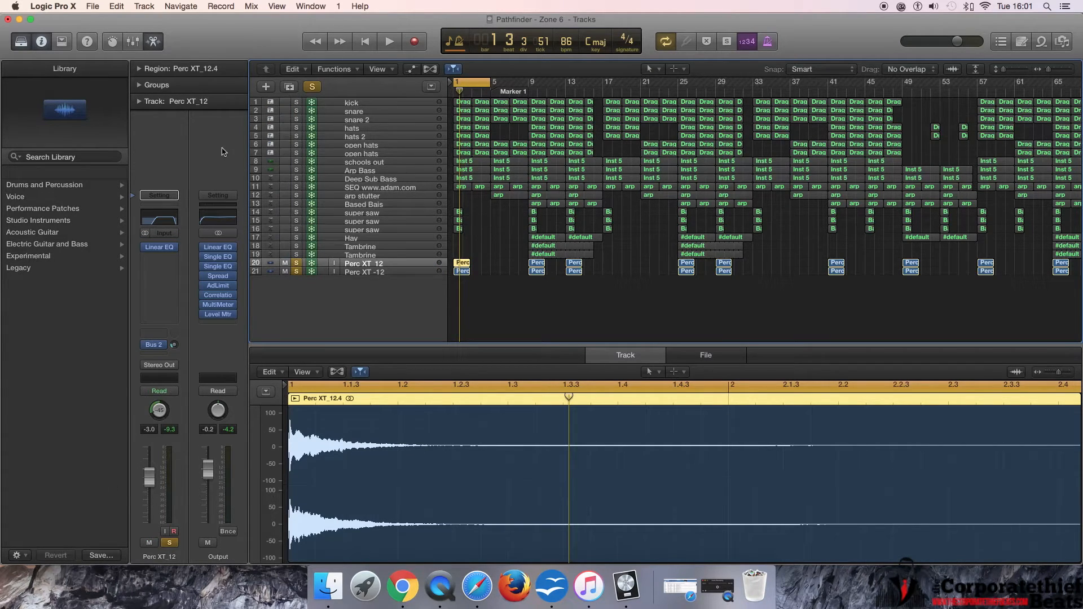
pyautogui.click(163, 219)
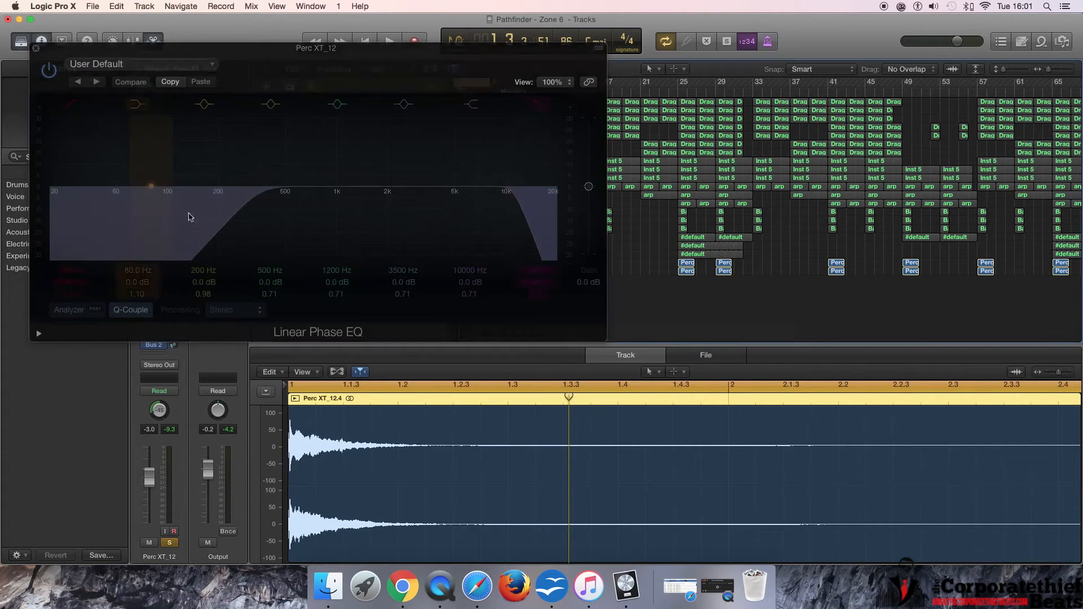
pyautogui.click(167, 219)
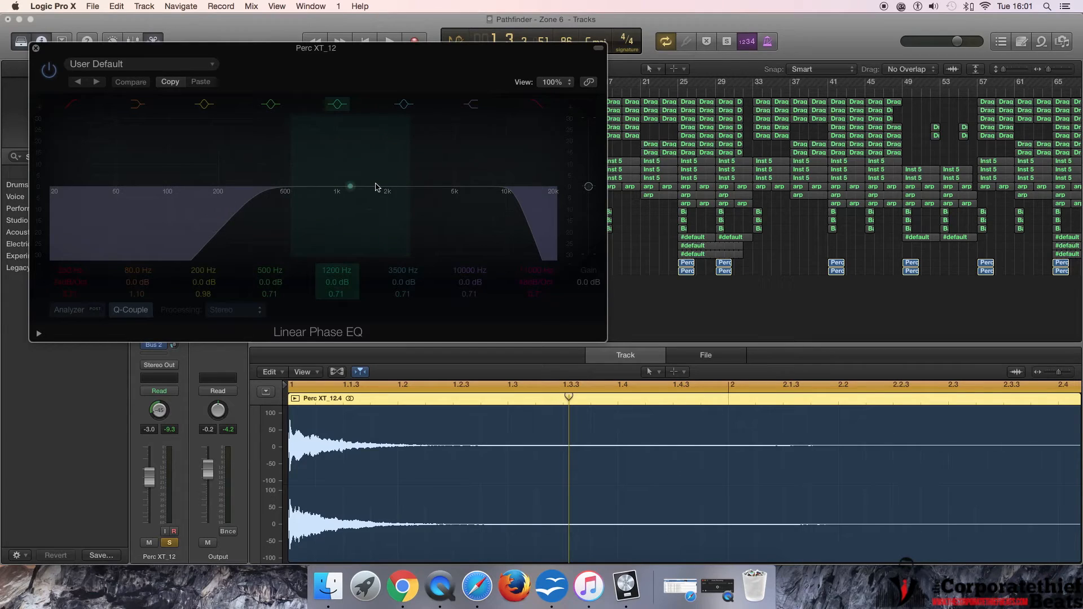
pyautogui.click(36, 48)
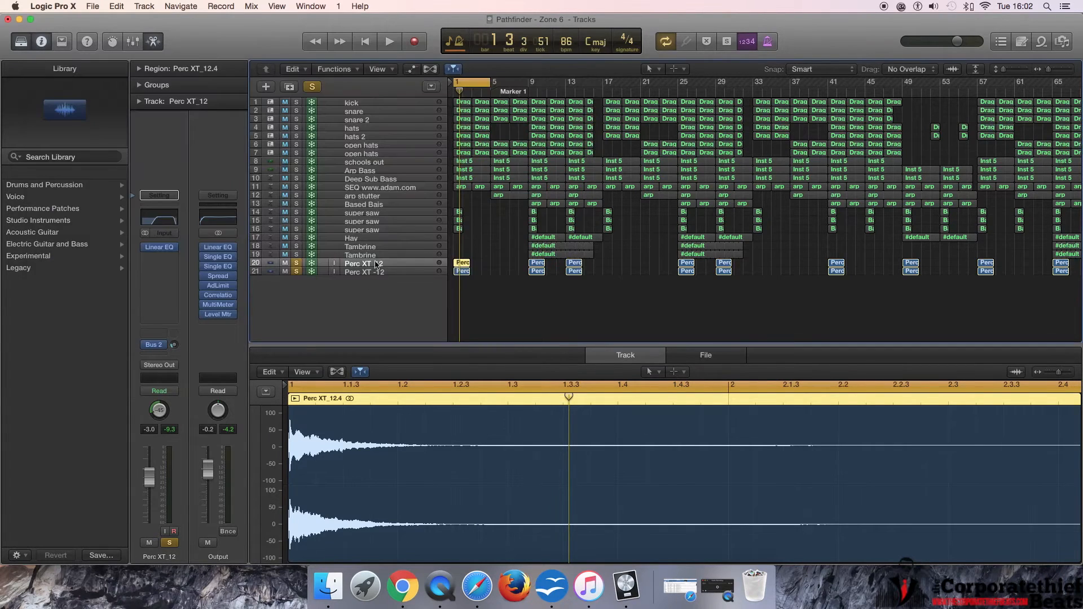
# Play the three super saws soloed together with both Perc XT tracks from bar 1, and clear all five solos
pyautogui.moveTo(297, 229); pyautogui.dragTo(297, 213)
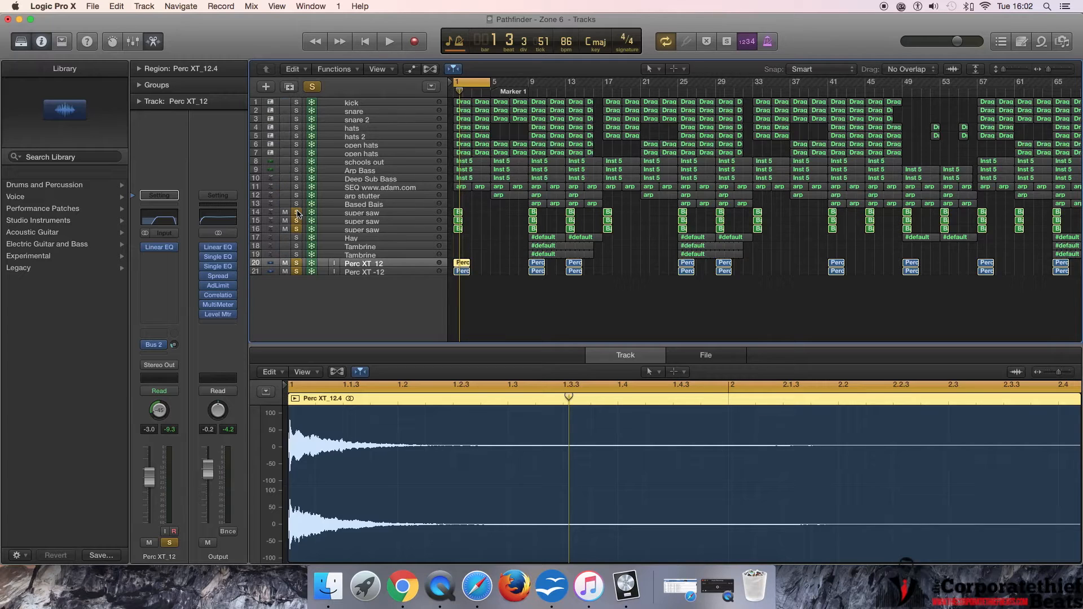
pyautogui.press('space')
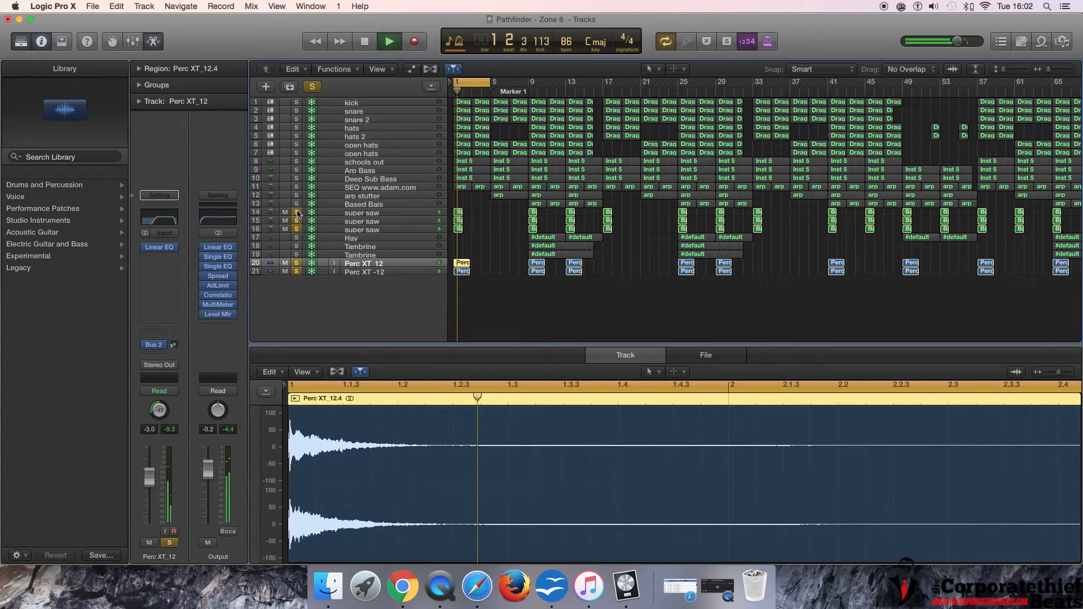
pyautogui.press('space')
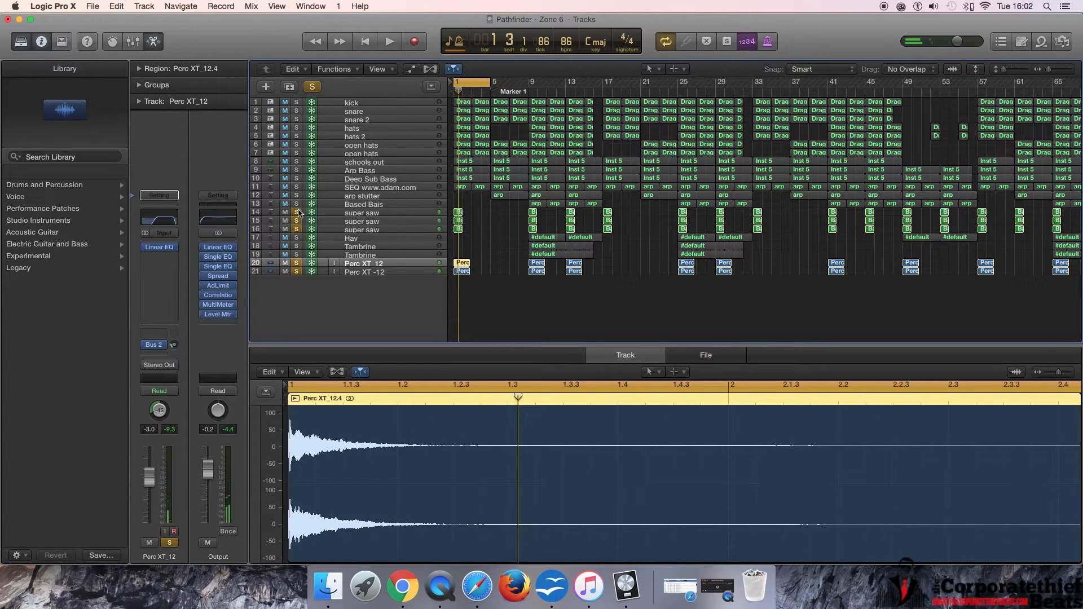
pyautogui.click(297, 213)
pyautogui.click(296, 221)
pyautogui.click(297, 230)
pyautogui.click(296, 263)
pyautogui.click(296, 271)
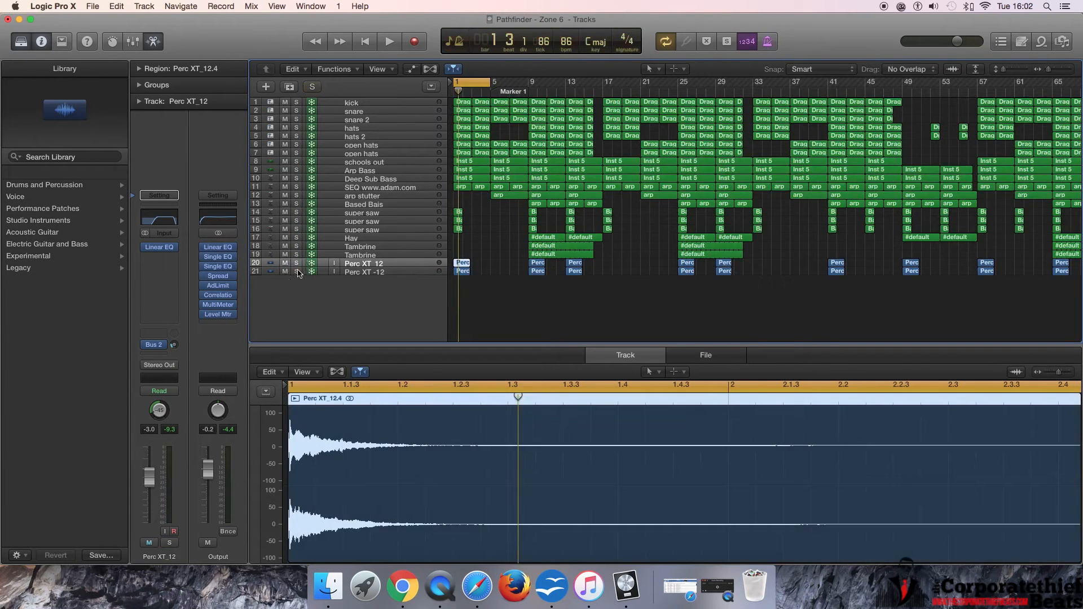
# Solo both Perc XT tracks, schools out, Arp Bass, Deep Sub Bass, SEQ and the three super saw tracks
pyautogui.click(296, 271)
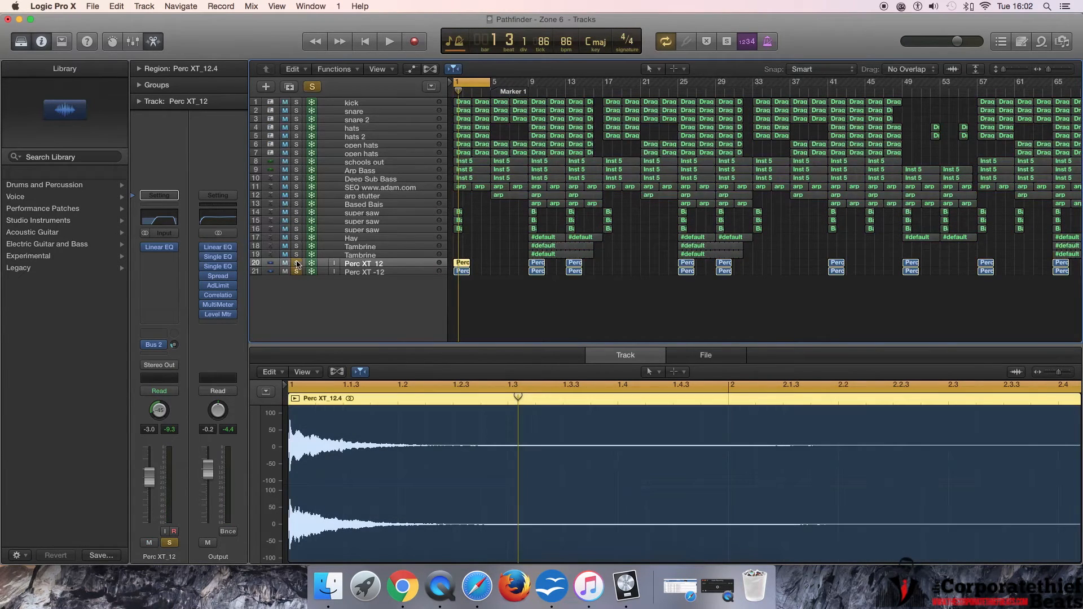
pyautogui.click(296, 161)
pyautogui.click(297, 170)
pyautogui.click(296, 178)
pyautogui.click(296, 187)
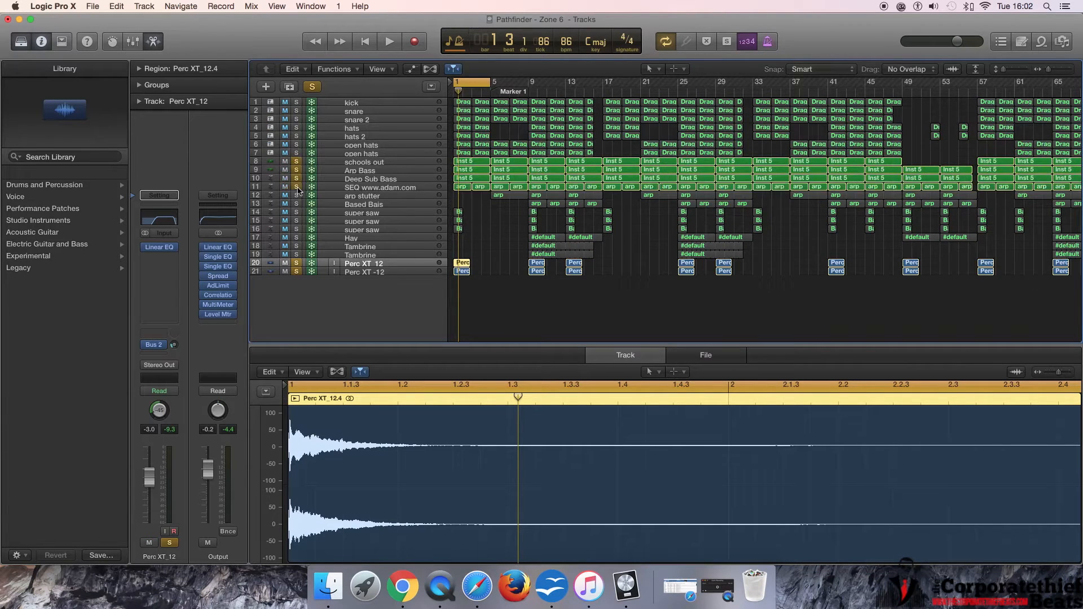
pyautogui.click(296, 212)
pyautogui.click(296, 229)
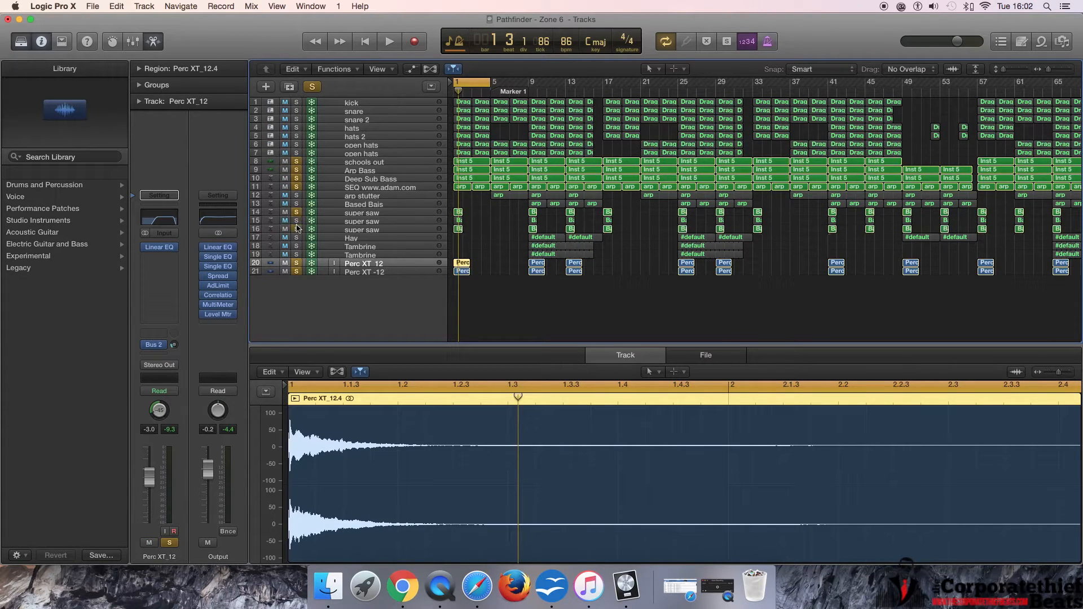
pyautogui.click(297, 221)
# Play the soloed melodic, bass and percussion tracks from bar 1 into bar 2 twice
pyautogui.press('space')
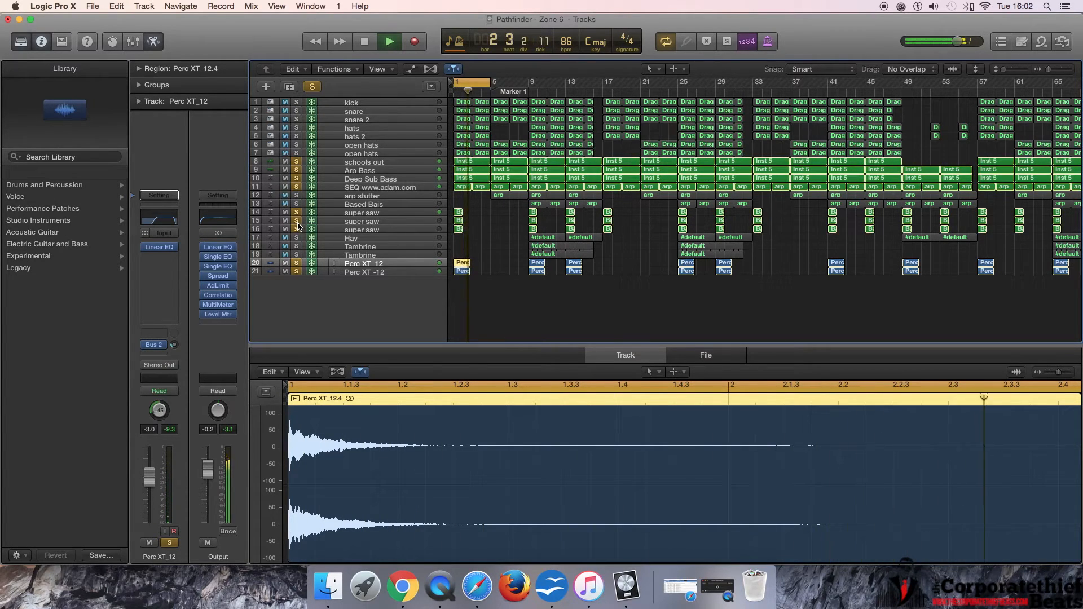
pyautogui.press('space')
pyautogui.press('space')
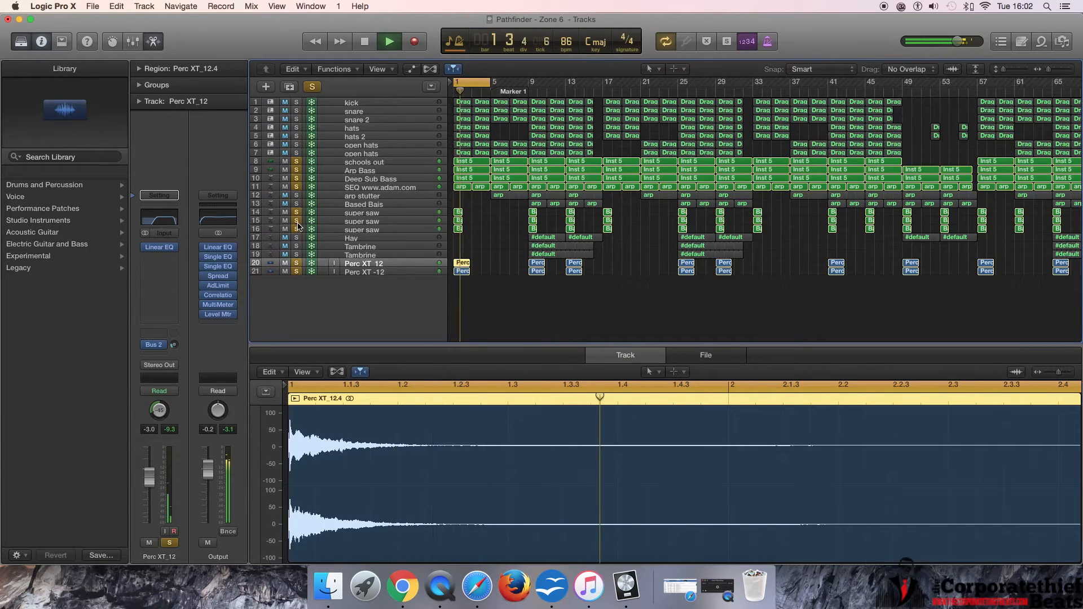
pyautogui.press('space')
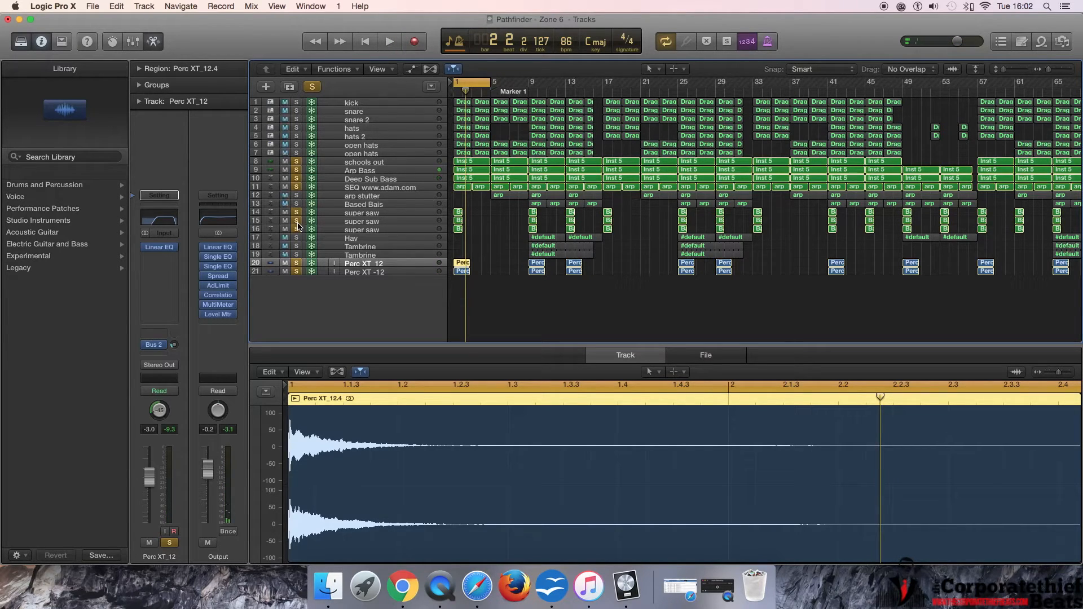
# Play the full beat from bar 1 with all solos cleared, and lower the system output volume
pyautogui.click(313, 87)
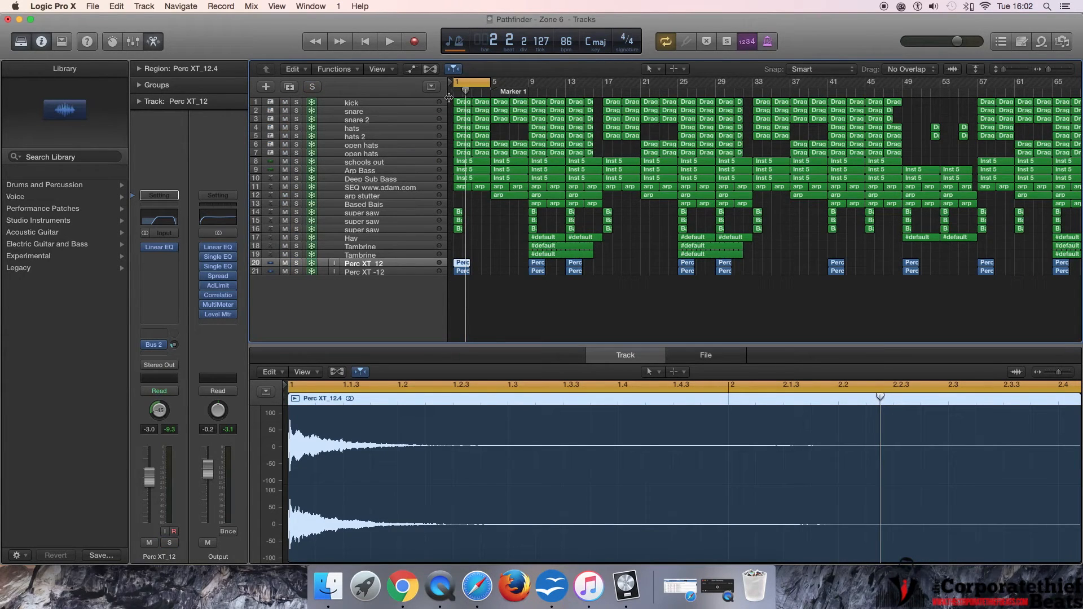
pyautogui.press('Return')
pyautogui.press('space')
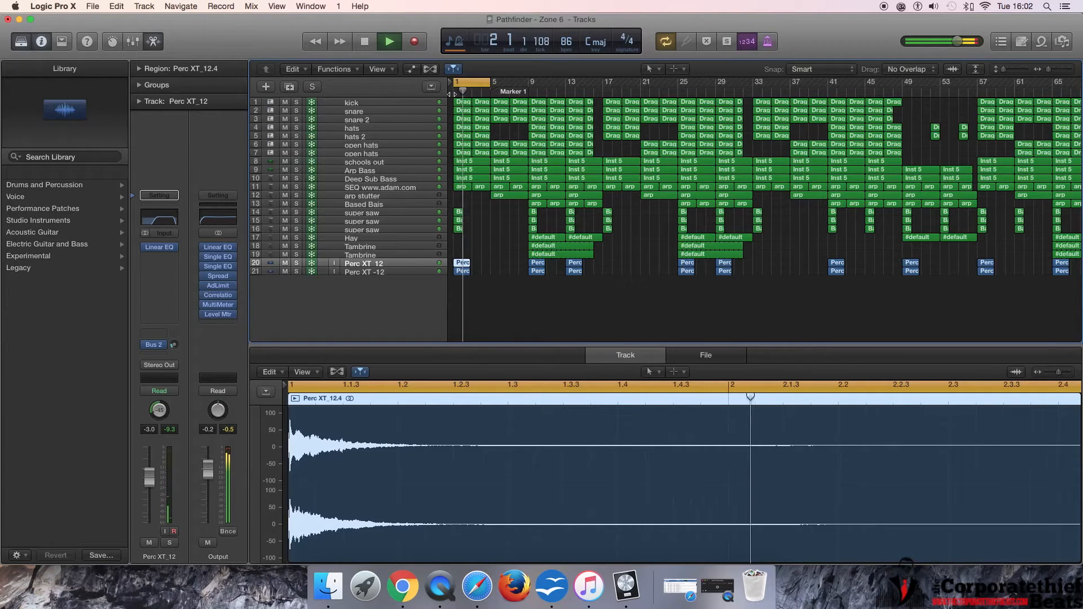
pyautogui.click(934, 6)
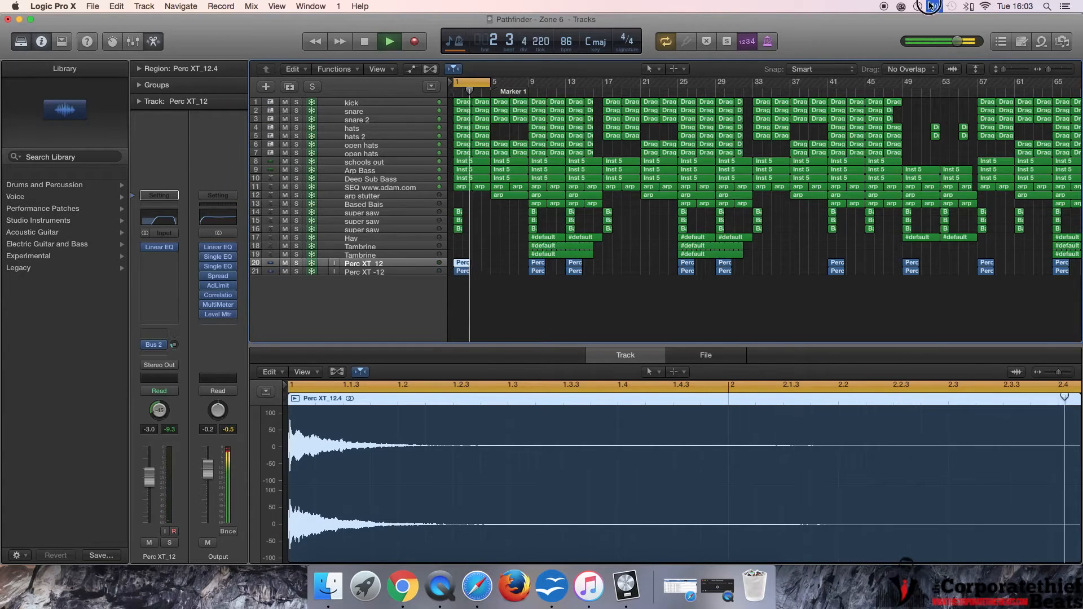
pyautogui.moveTo(938, 41); pyautogui.dragTo(936, 55)
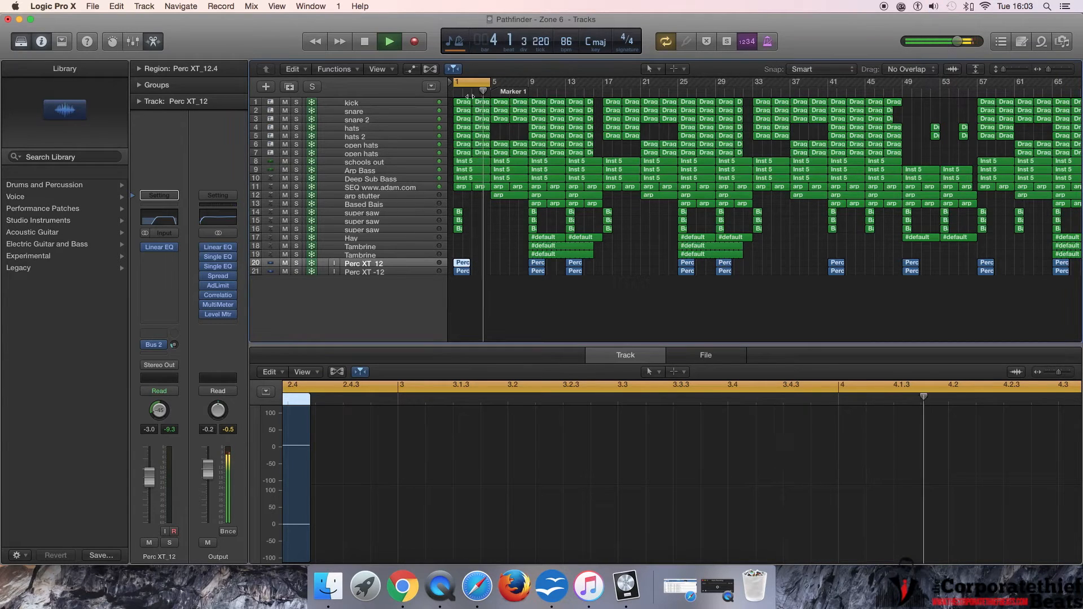
# Solo the kick track, show its first region's notes in the Piano Roll and play it from bar 1
pyautogui.press('space')
pyautogui.click(453, 92)
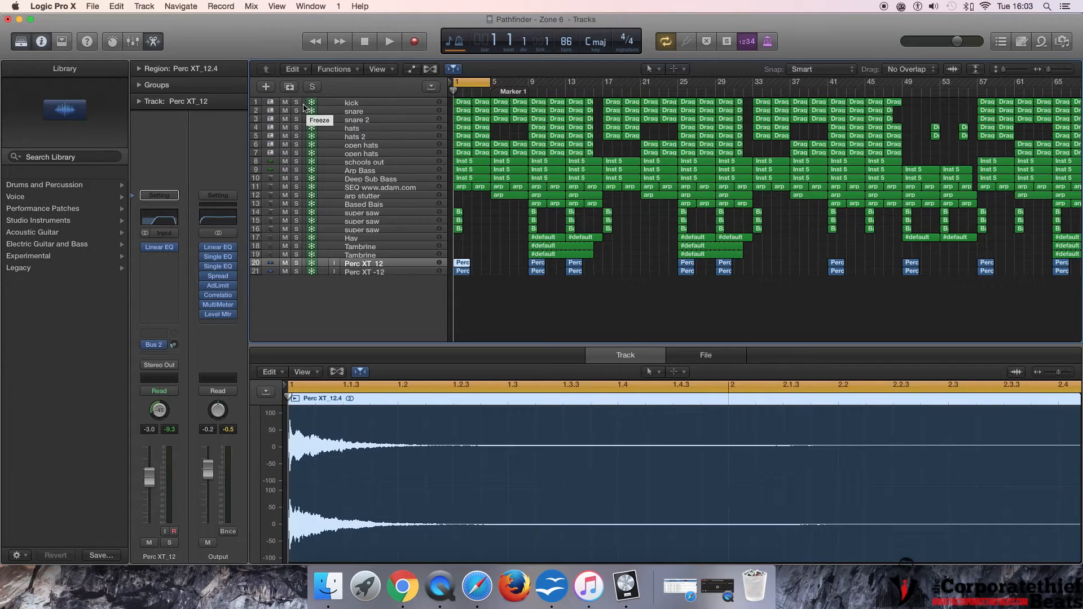
pyautogui.click(296, 102)
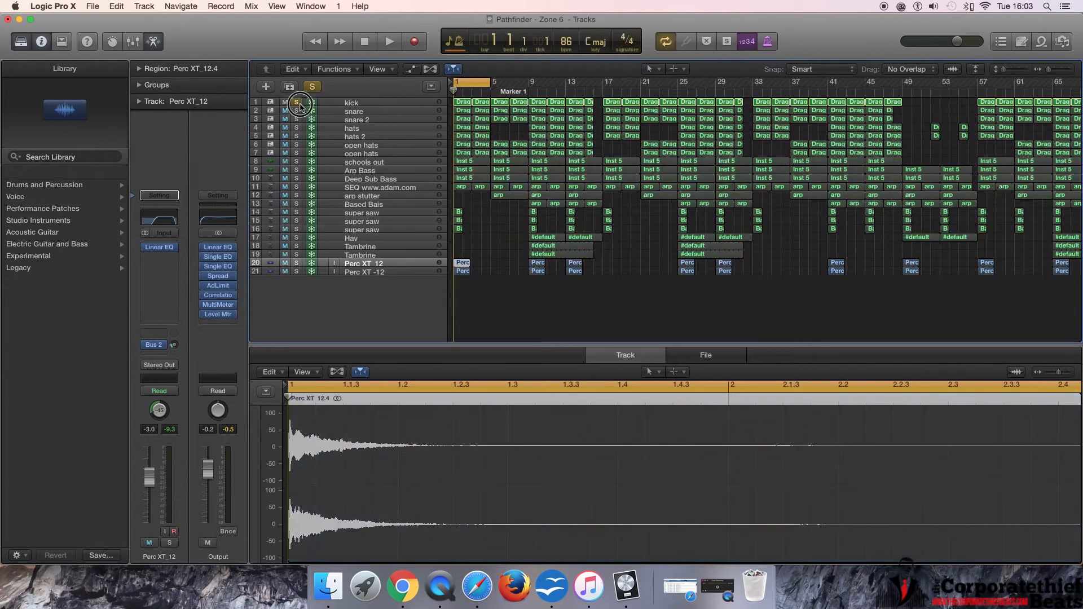
pyautogui.click(464, 104)
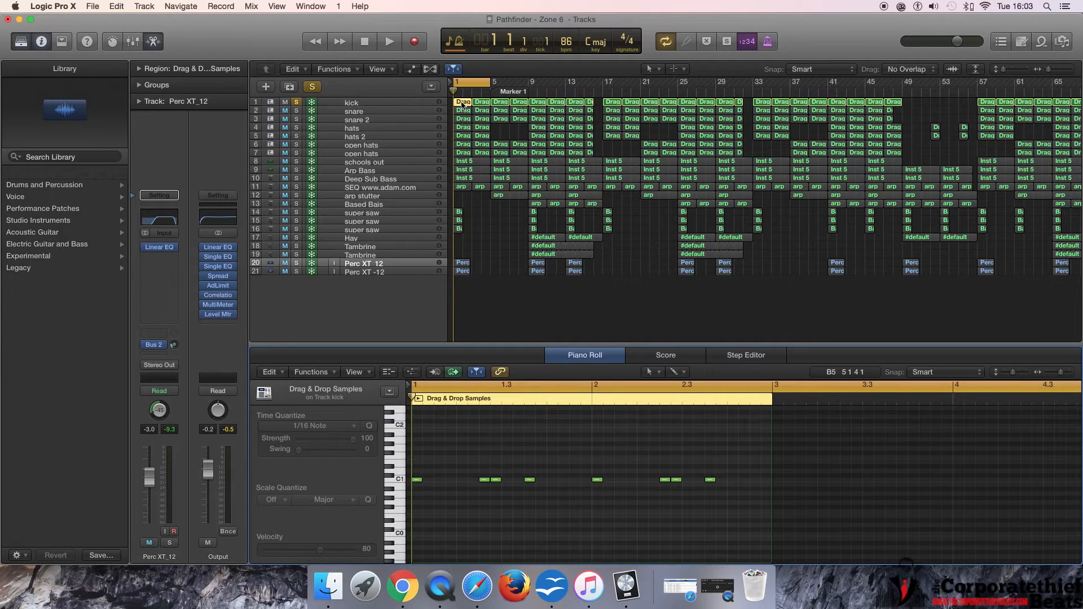
pyautogui.press('space')
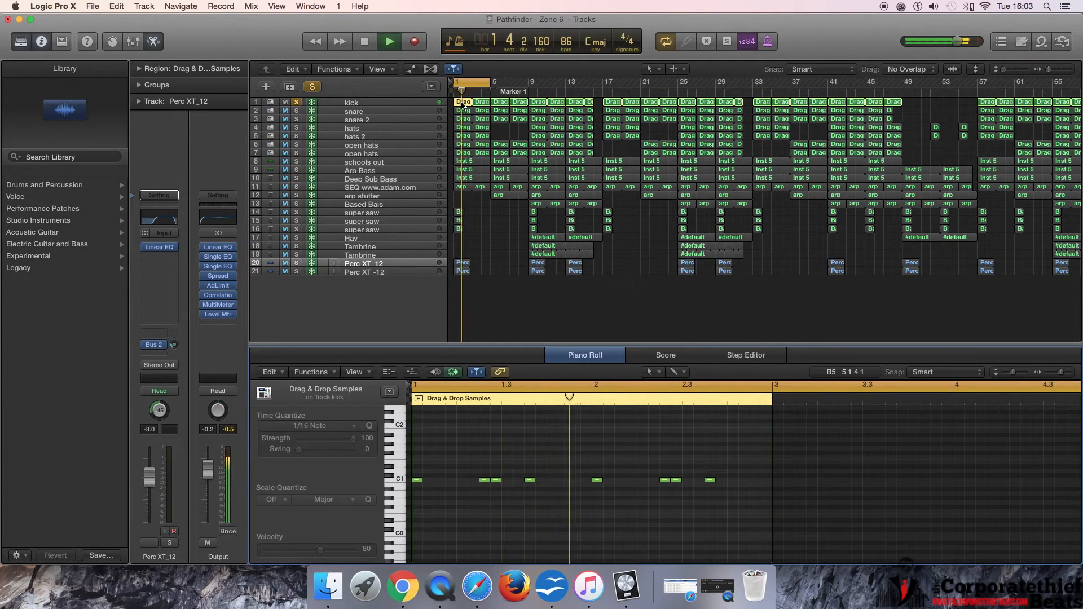
# Stop playback on the kick track and examine its Channel EQ curve
pyautogui.click(383, 105)
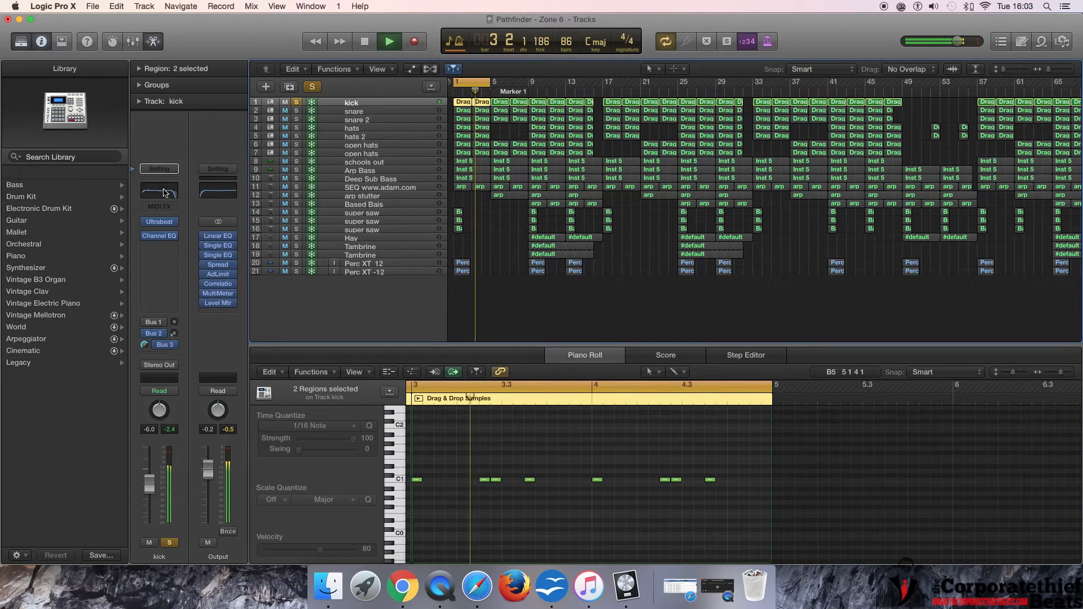
pyautogui.press('space')
pyautogui.click(164, 193)
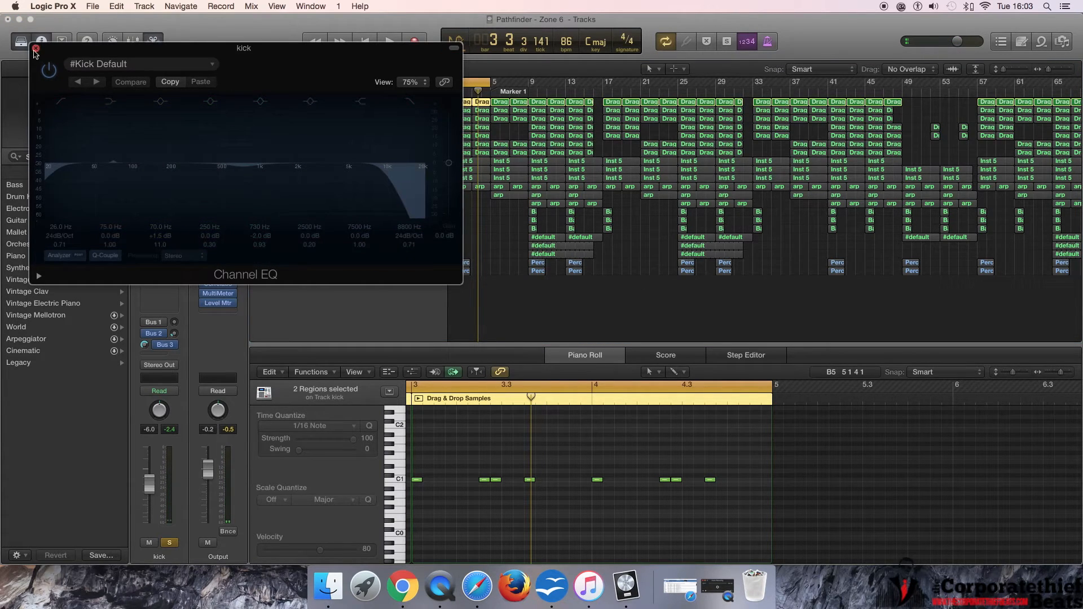
pyautogui.click(35, 49)
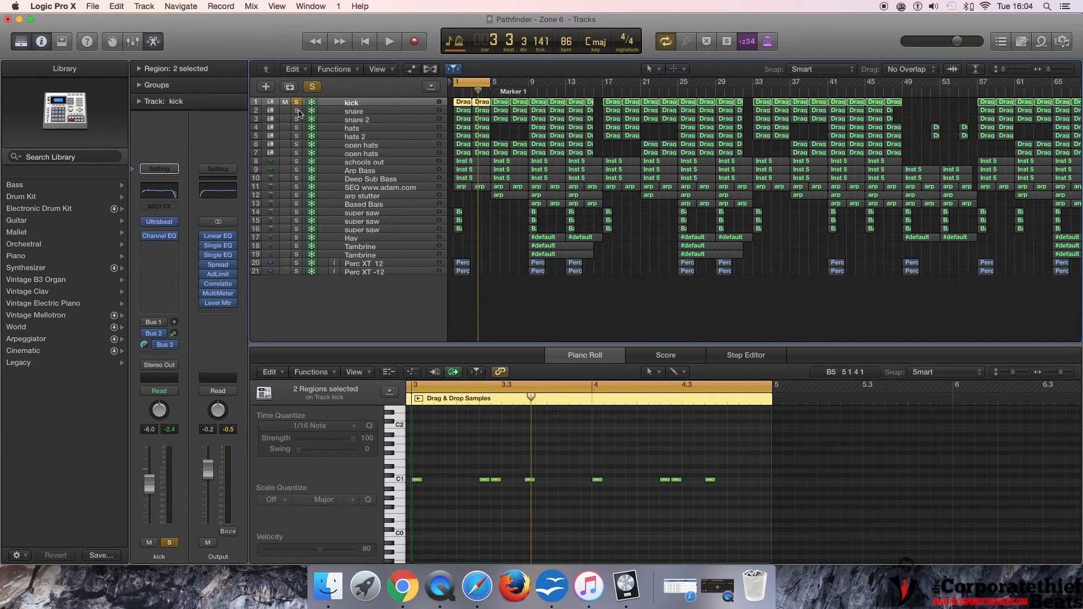
# Solo the snare along with the kick, show both first regions' notes in the Piano Roll and play them
pyautogui.click(297, 111)
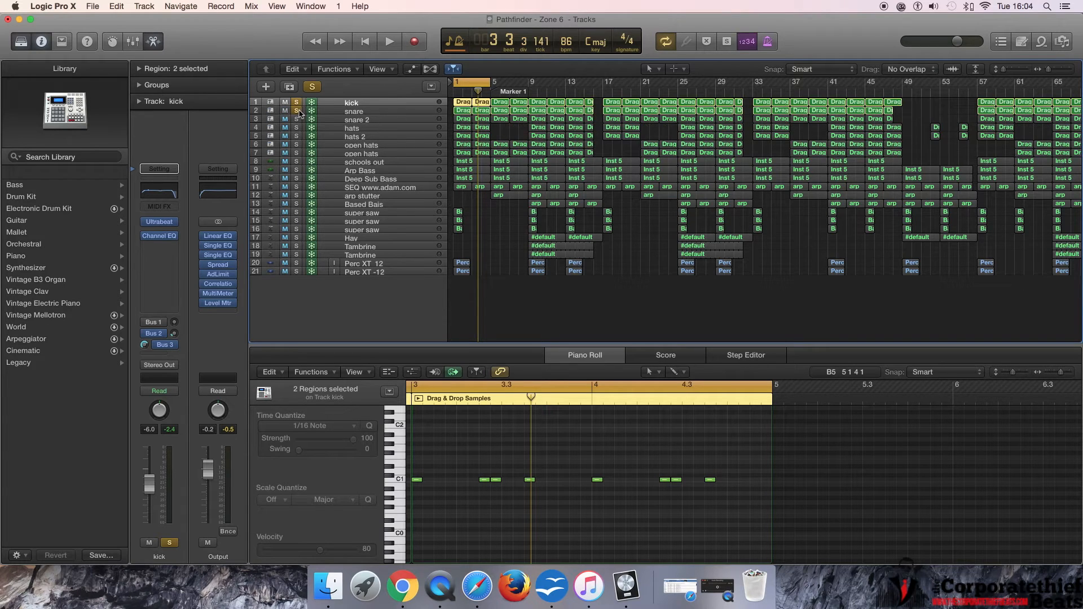
pyautogui.click(456, 104)
pyautogui.keyDown('shift'); pyautogui.click(465, 110); pyautogui.keyUp('shift')
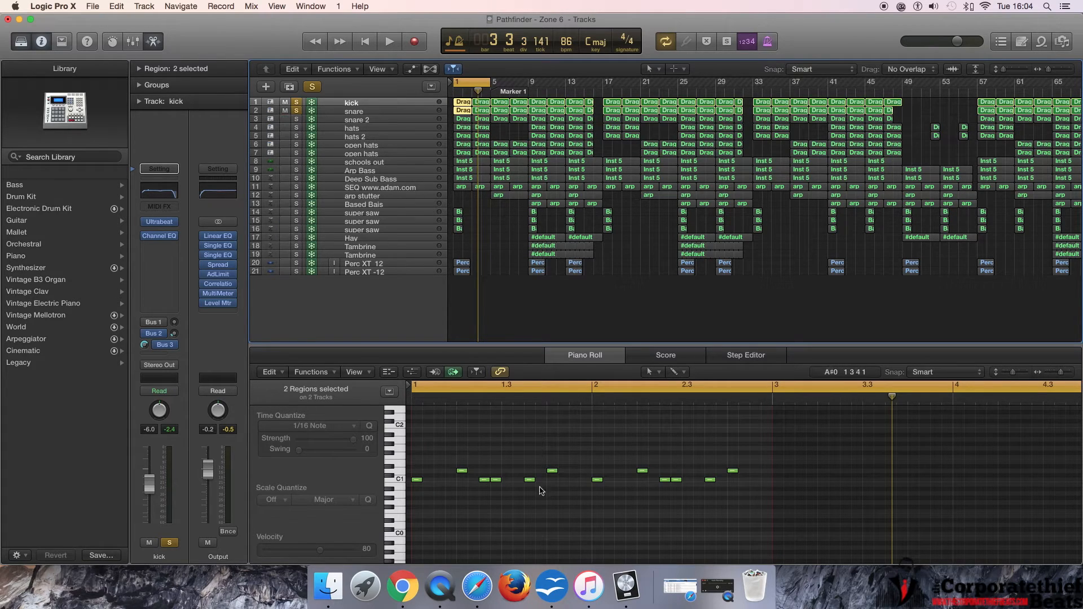
pyautogui.press('space')
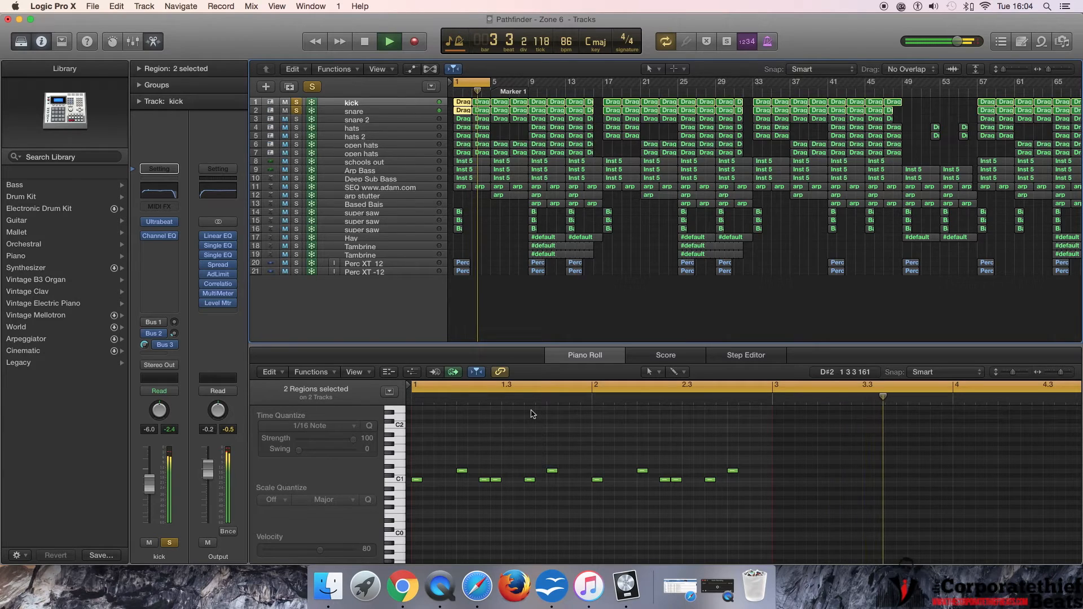
pyautogui.press('space')
# Show the kick and snare notes of bars 1 to 4 together in the Piano Roll and play them from bar 1
pyautogui.click(466, 92)
pyautogui.click(450, 103)
pyautogui.click(450, 102)
pyautogui.moveTo(449, 102); pyautogui.dragTo(490, 112)
pyautogui.hscroll(2, 583, 484)
pyautogui.hscroll(2, 584, 484)
pyautogui.hscroll(-2, 587, 483)
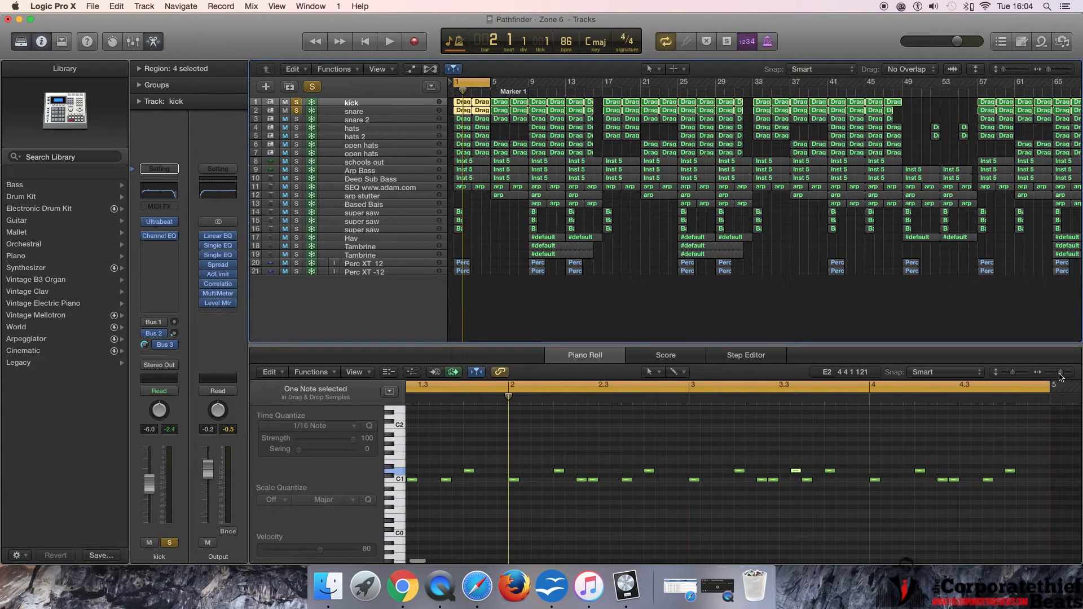
pyautogui.moveTo(1061, 378); pyautogui.dragTo(1059, 377)
pyautogui.press('space')
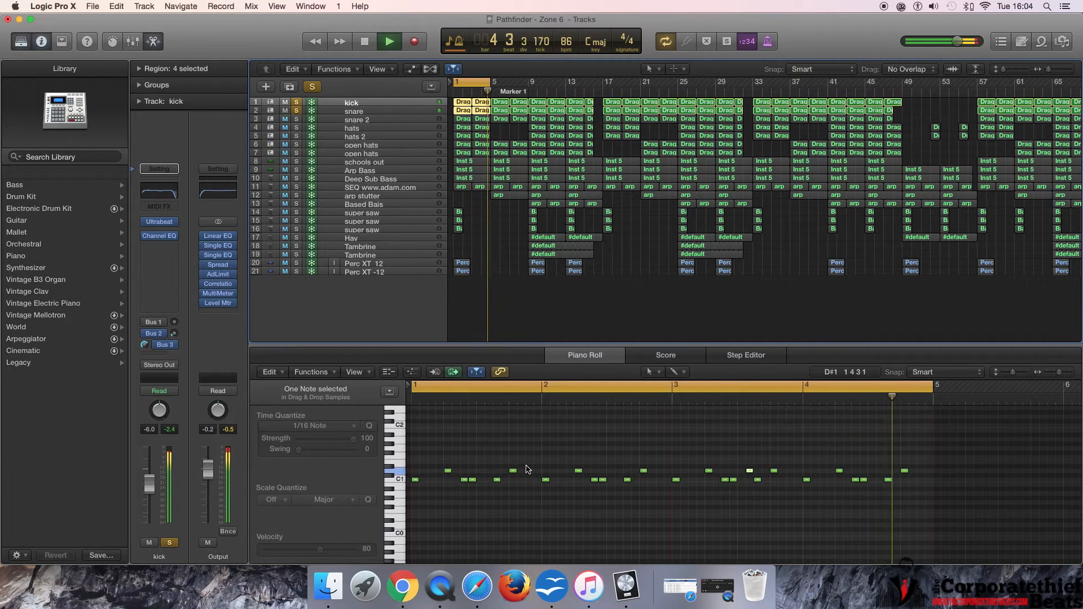
pyautogui.press('space')
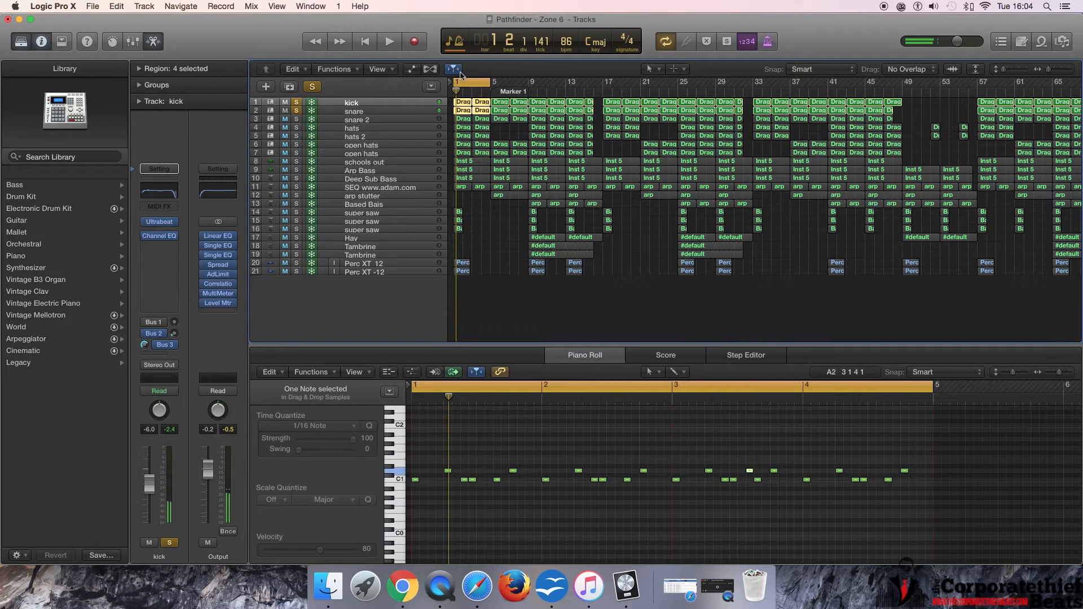
# Add snare 2 to the soloed kick and snare and play the three tracks
pyautogui.click(296, 119)
pyautogui.press('space')
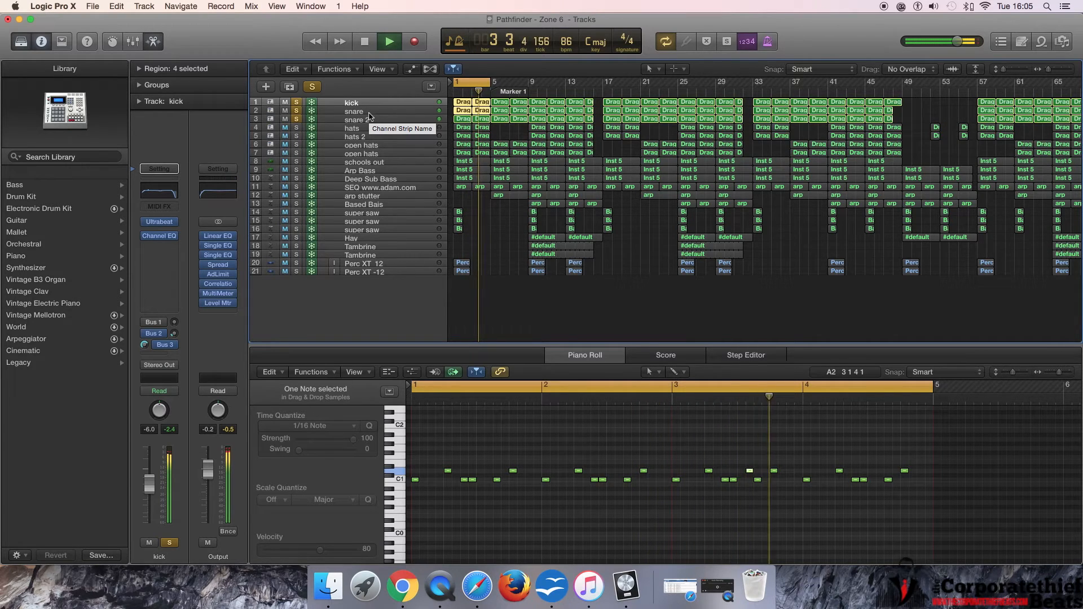
pyautogui.press('space')
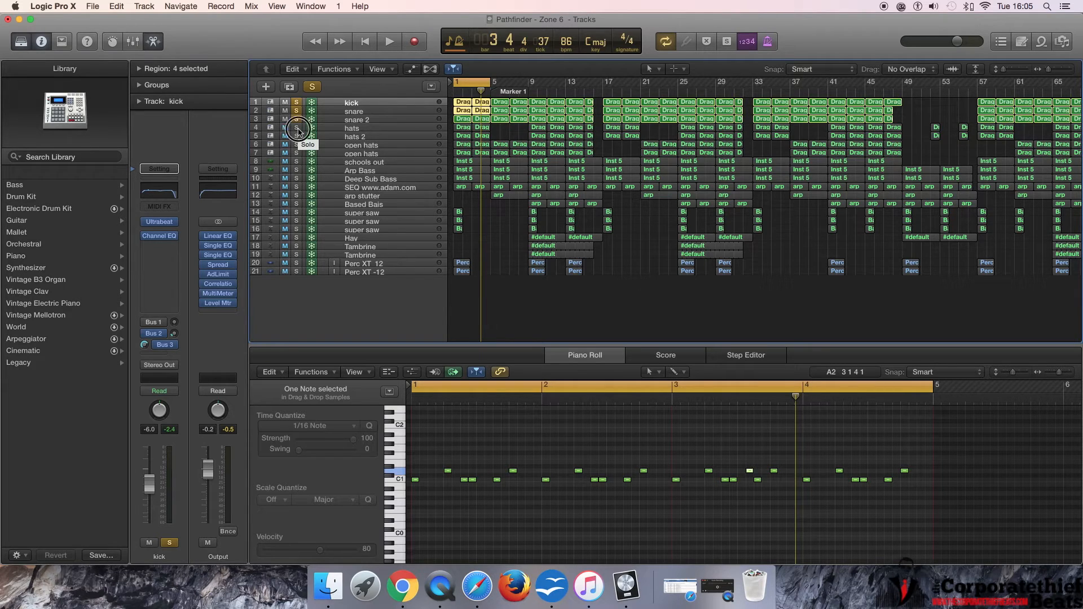
# Add hats to the solos and play with the kick, snare, snare 2 and hats notes of bars 1 to 4 shown together
pyautogui.click(296, 128)
pyautogui.press('space')
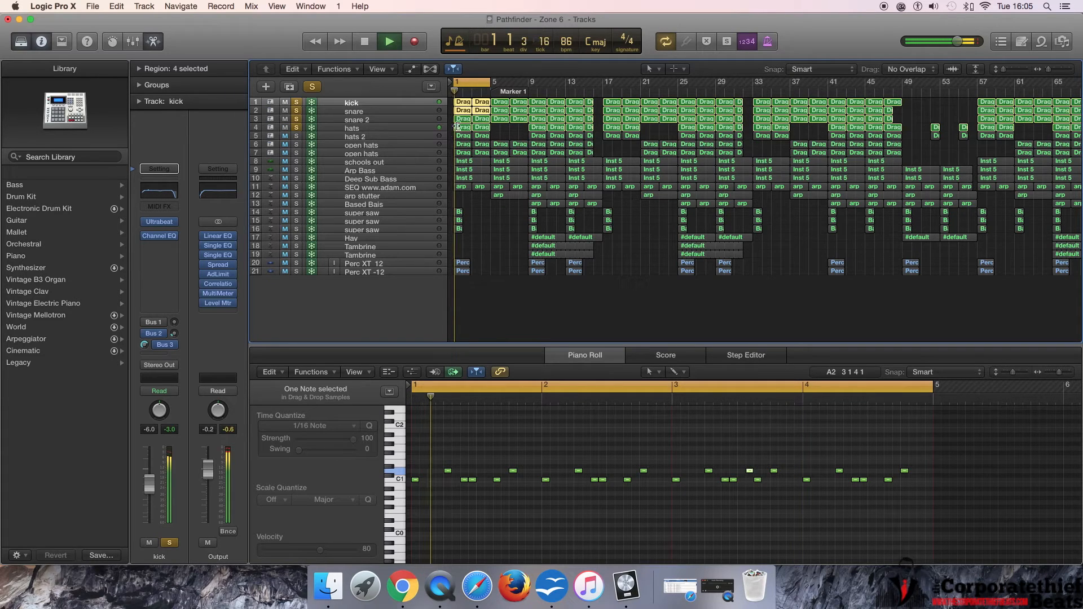
pyautogui.press('space')
pyautogui.click(451, 102)
pyautogui.moveTo(450, 102); pyautogui.dragTo(489, 139)
pyautogui.press('space')
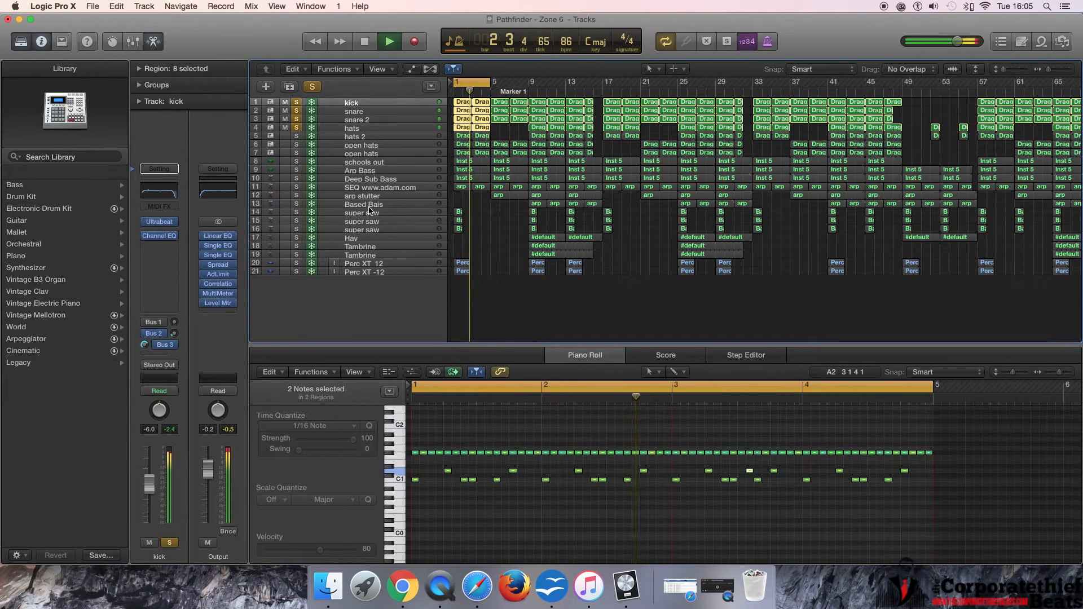
# Examine the Channel EQ curve on the hats track
pyautogui.click(382, 131)
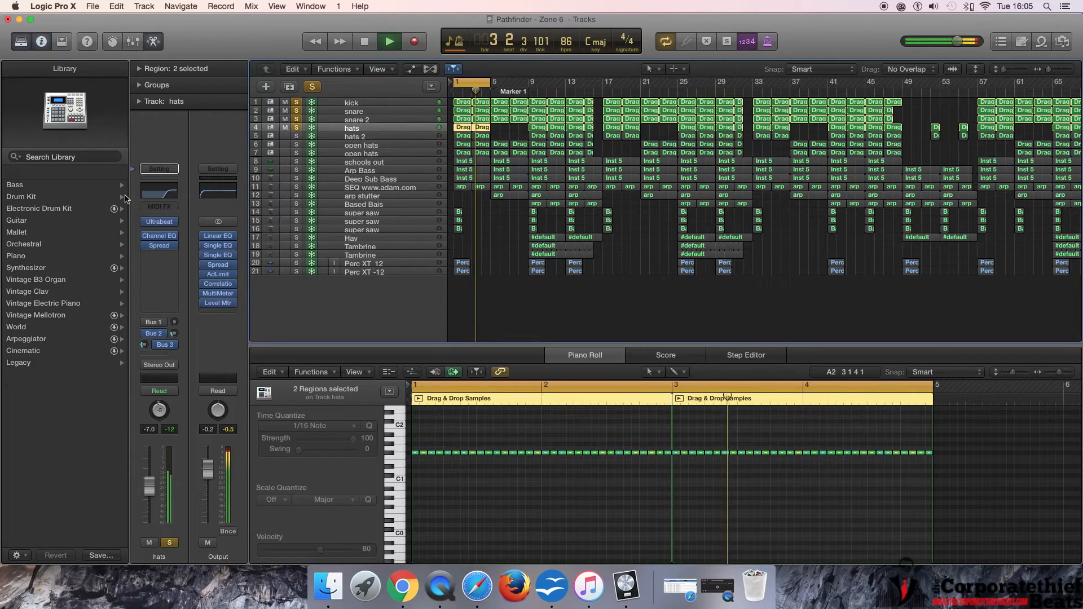
pyautogui.click(163, 194)
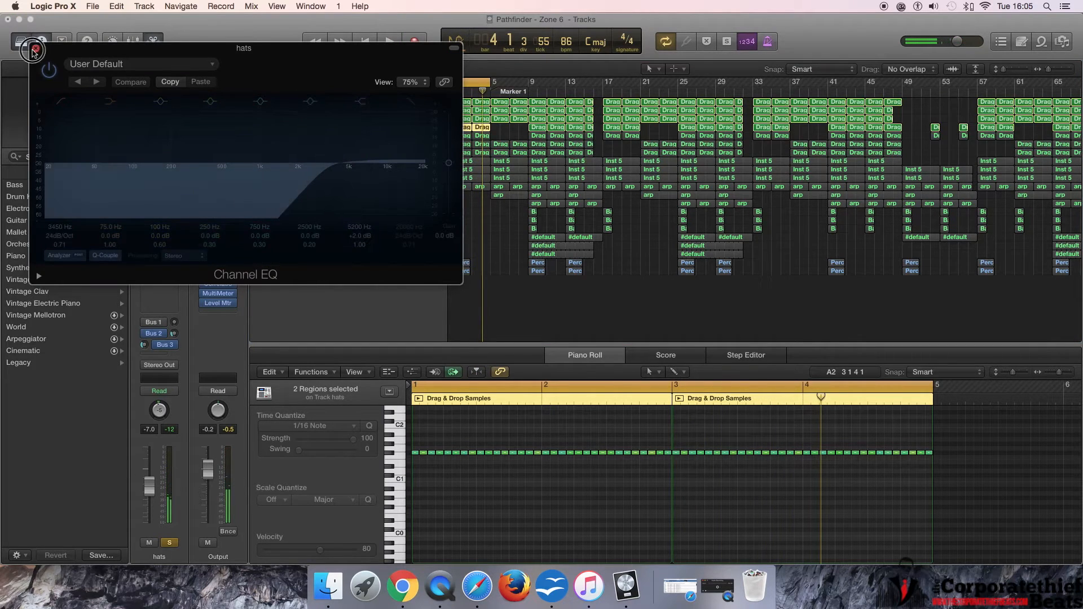
pyautogui.click(36, 48)
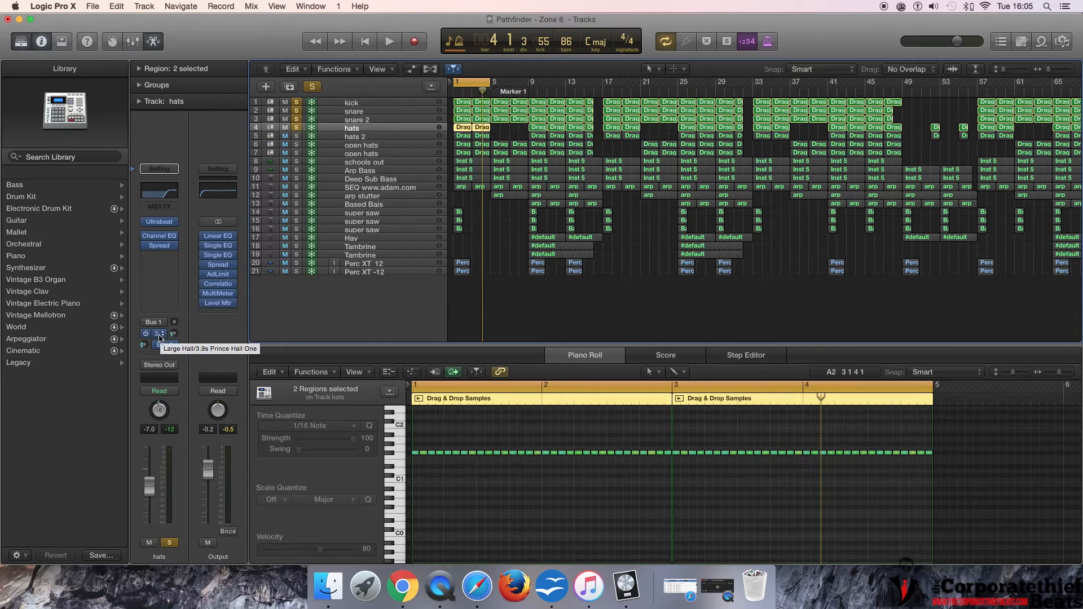
# Examine the Channel EQ curve on the snare 2 track
pyautogui.click(374, 121)
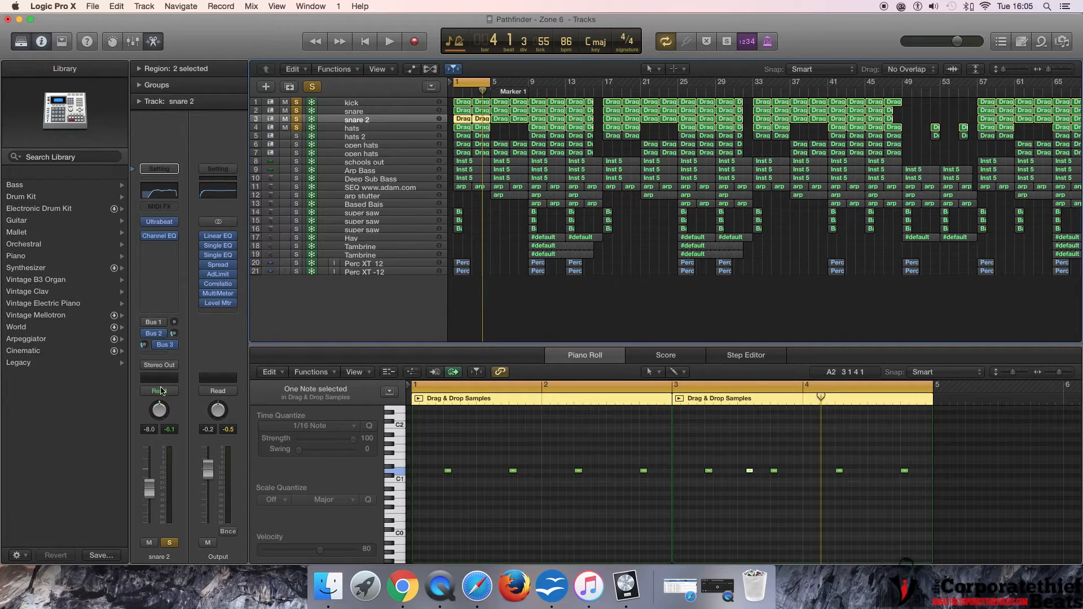
pyautogui.click(169, 191)
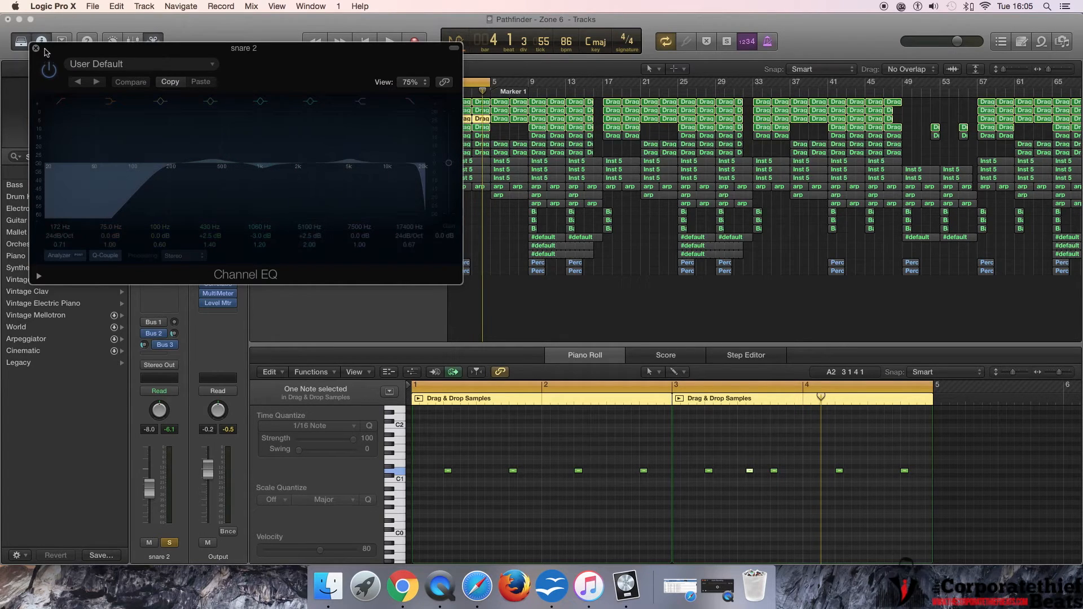
pyautogui.click(36, 49)
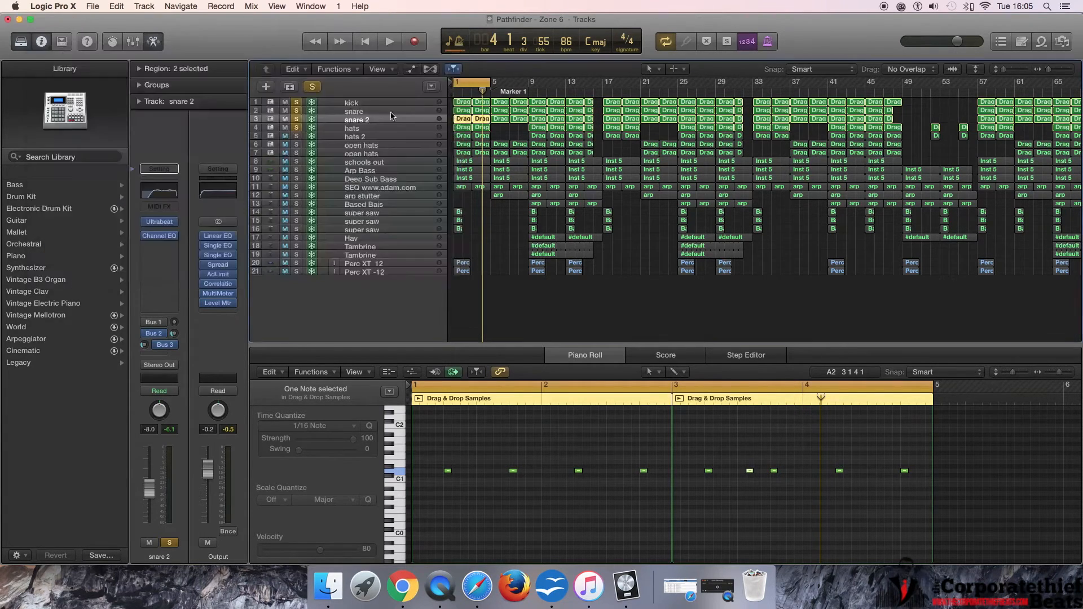
# Compare the soloed drums without and with snare 2 by playing them from bar 1 with its solo off, then on
pyautogui.click(296, 120)
pyautogui.press('space')
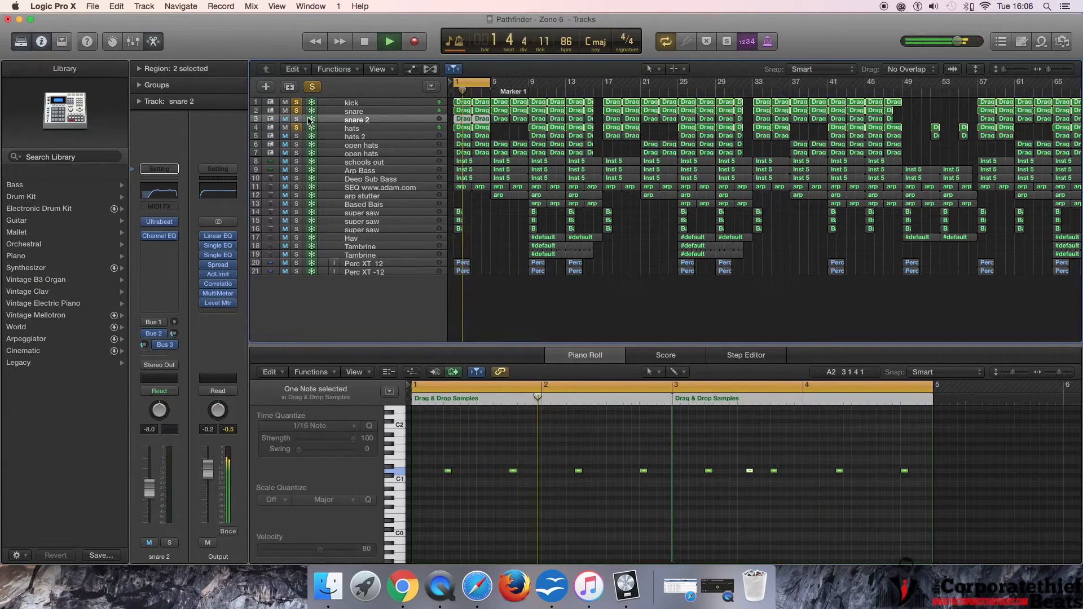
pyautogui.press('space')
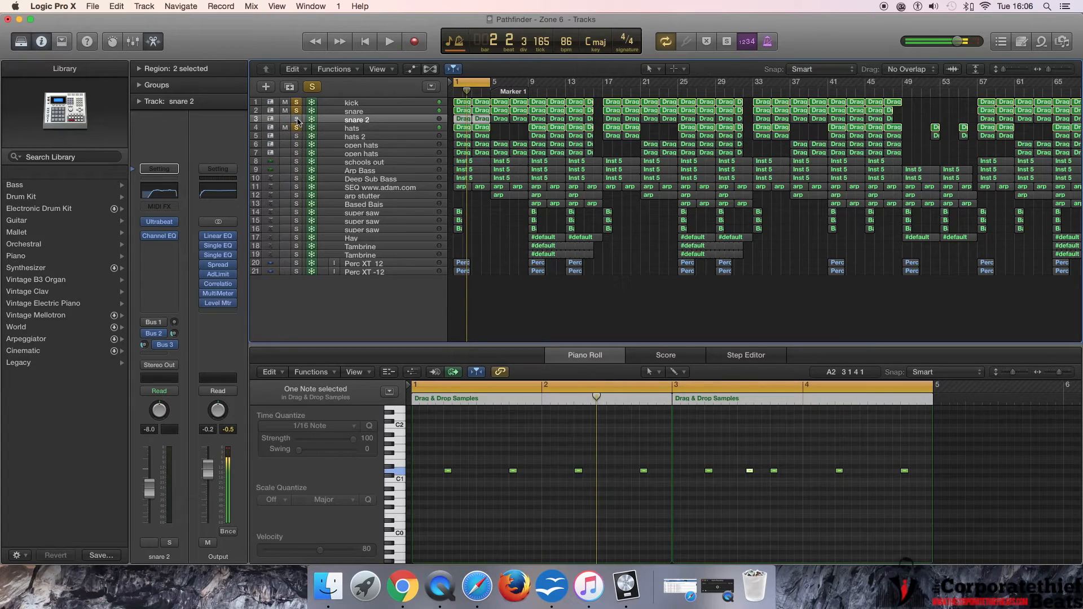
pyautogui.click(296, 120)
pyautogui.press('space')
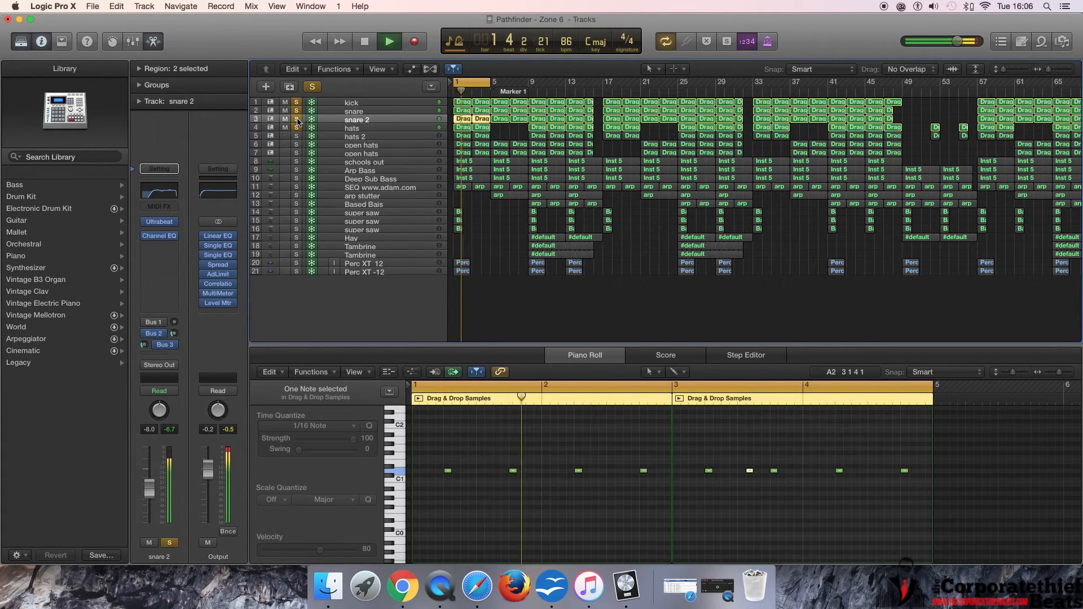
pyautogui.press('space')
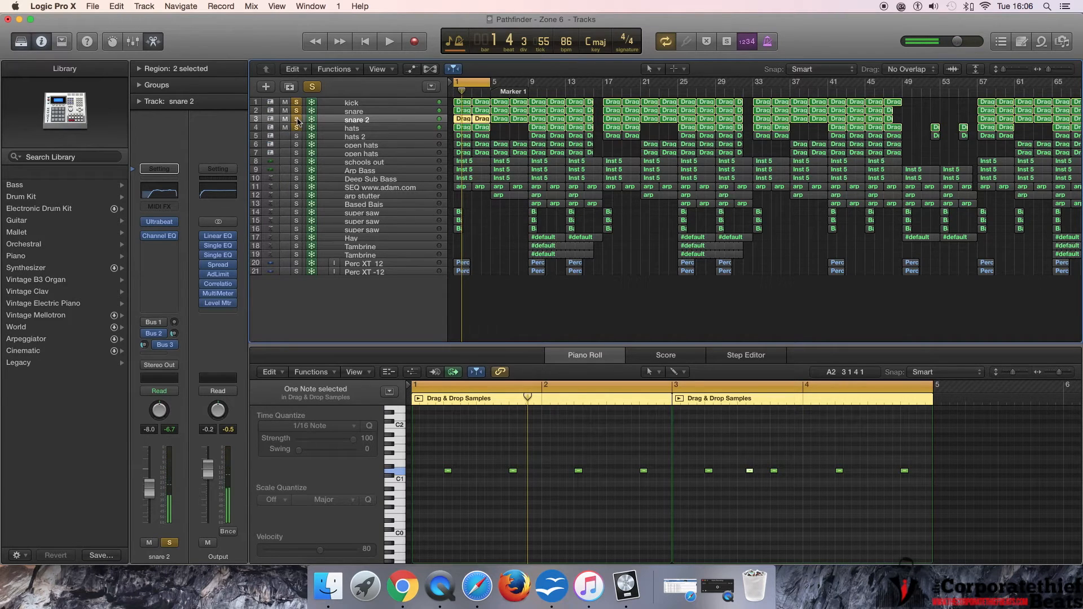
# Solo hats 2, play the drums and clear the kick, snare, snare 2 and hats solos so hats 2 plays alone
pyautogui.click(296, 137)
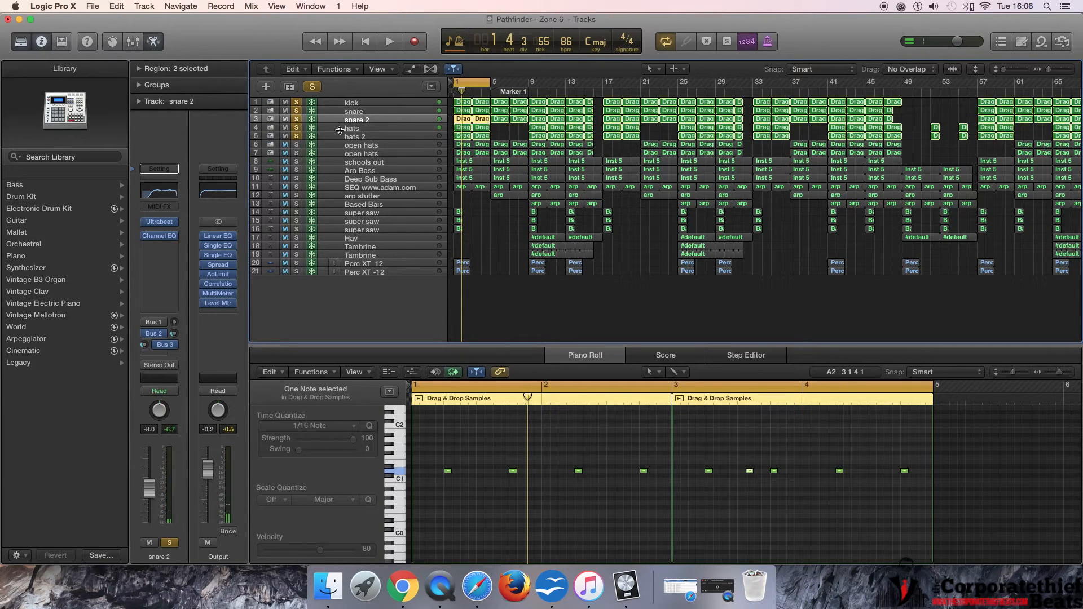
pyautogui.press('space')
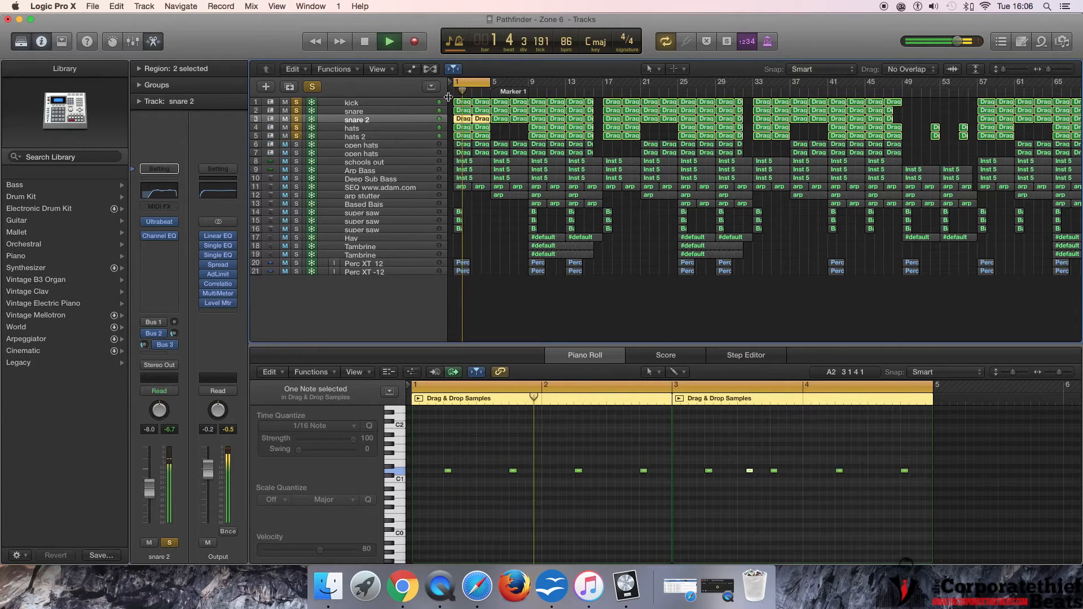
pyautogui.click(296, 119)
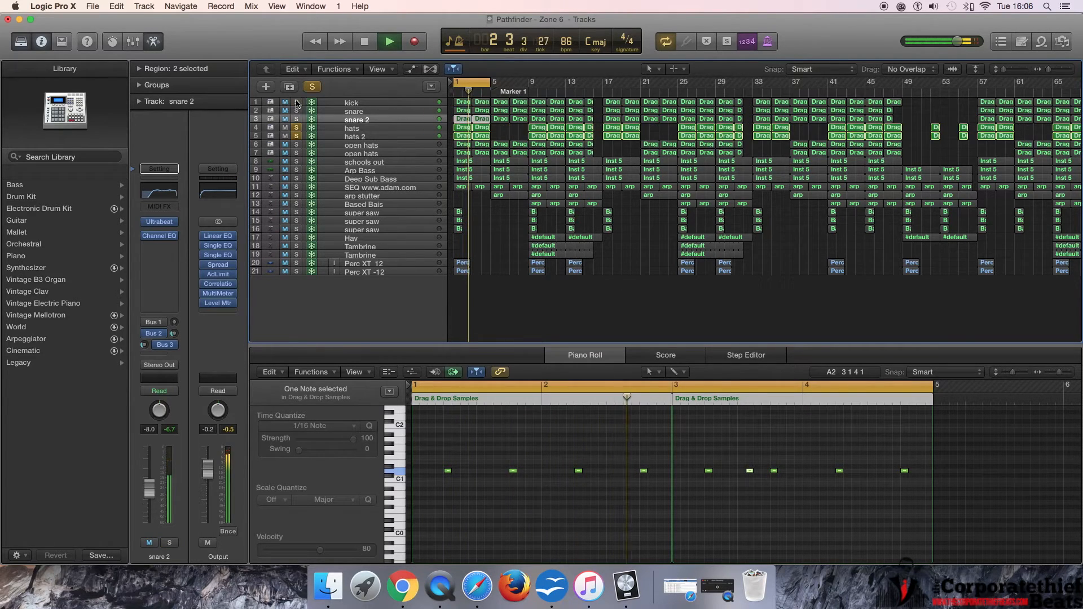
pyautogui.click(296, 128)
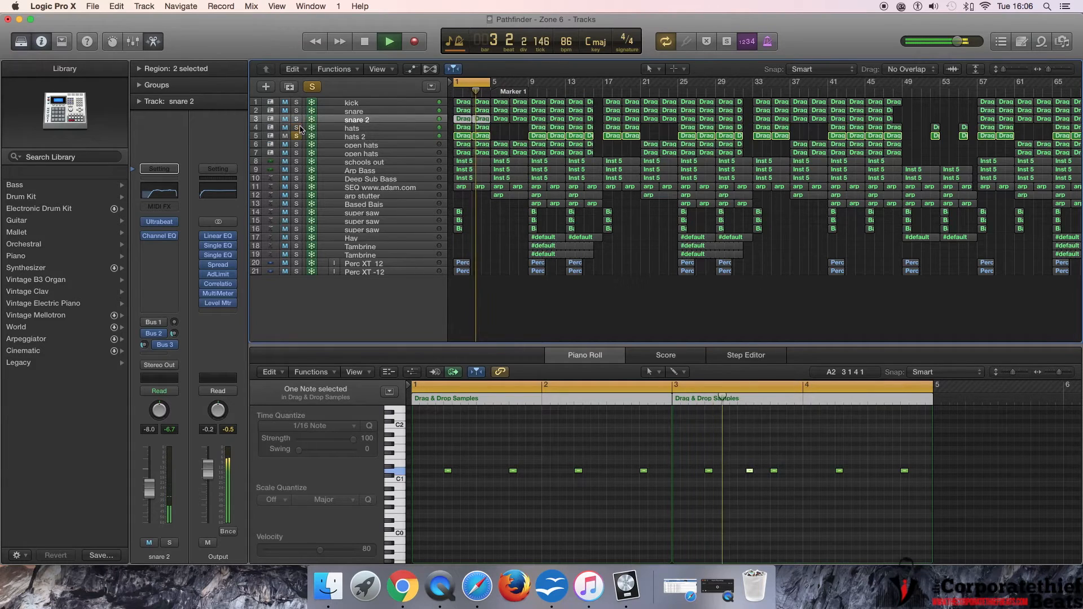
# Compare the notes of hats and hats 2, and solo hats together with hats 2
pyautogui.click(356, 128)
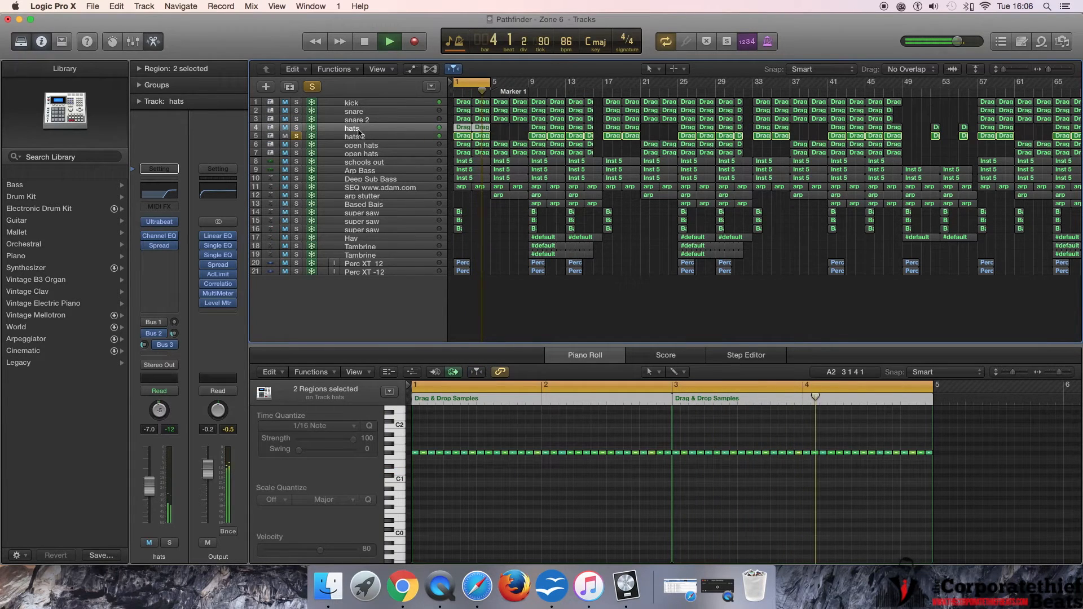
pyautogui.click(359, 136)
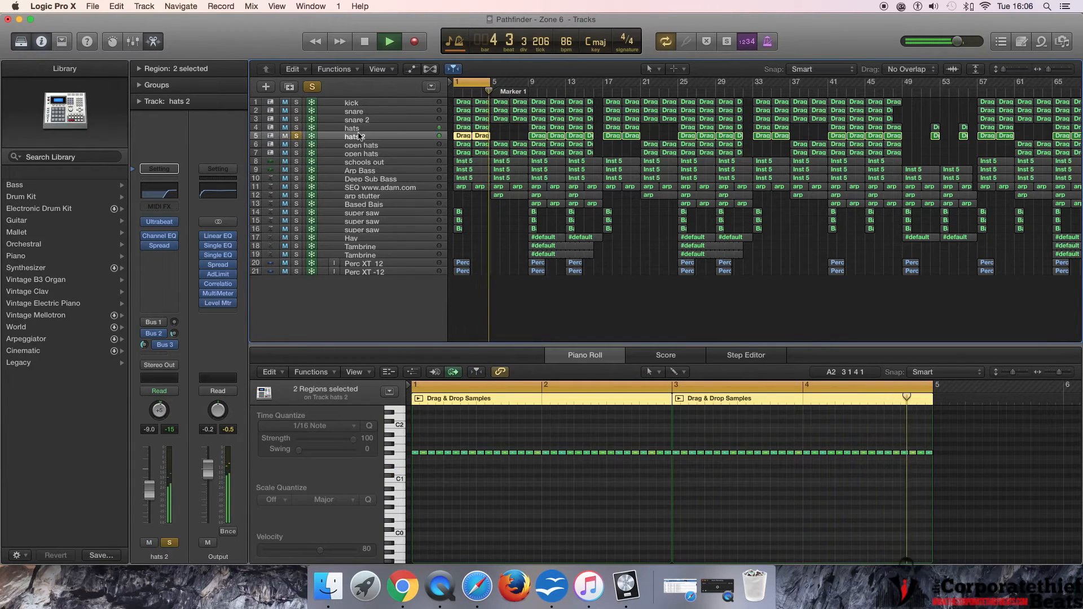
pyautogui.click(318, 130)
pyautogui.press('space')
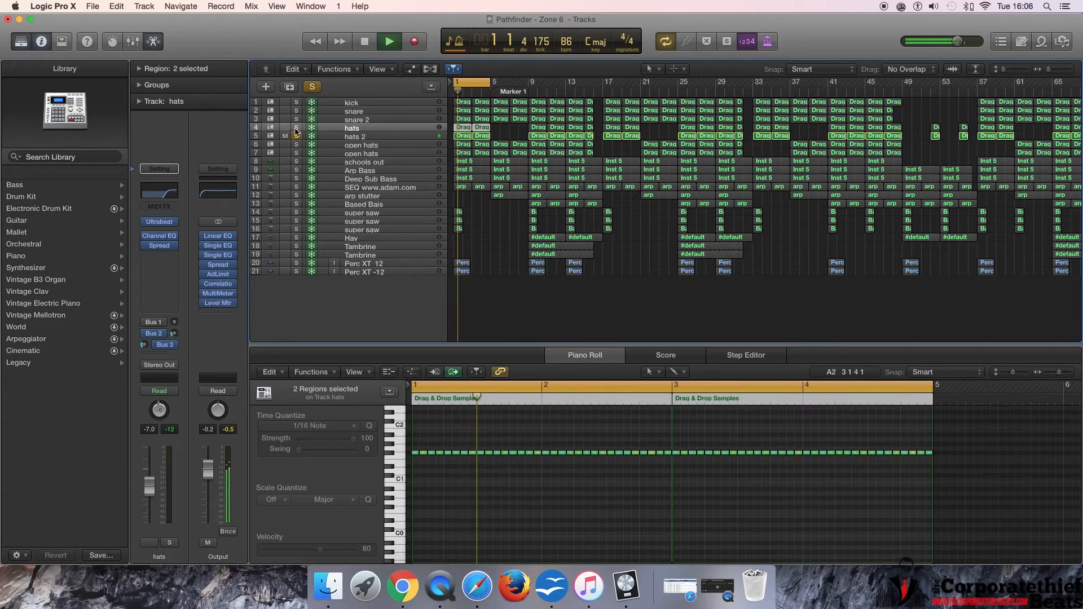
pyautogui.click(296, 128)
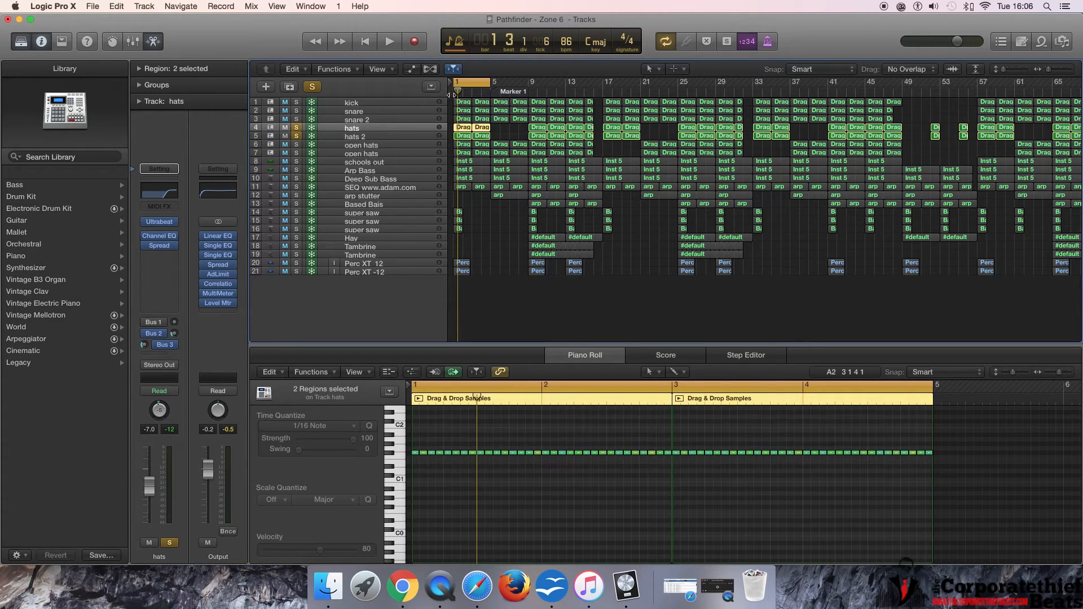
# Play hats together with hats 2, and add both open hats tracks to the solo
pyautogui.press('space')
pyautogui.press('space')
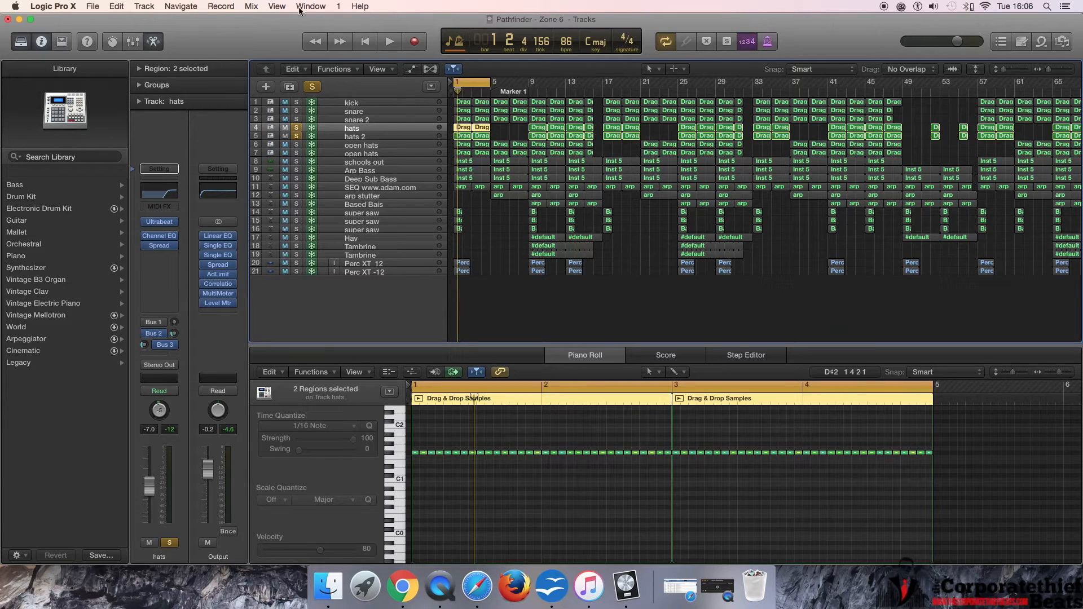
pyautogui.click(296, 144)
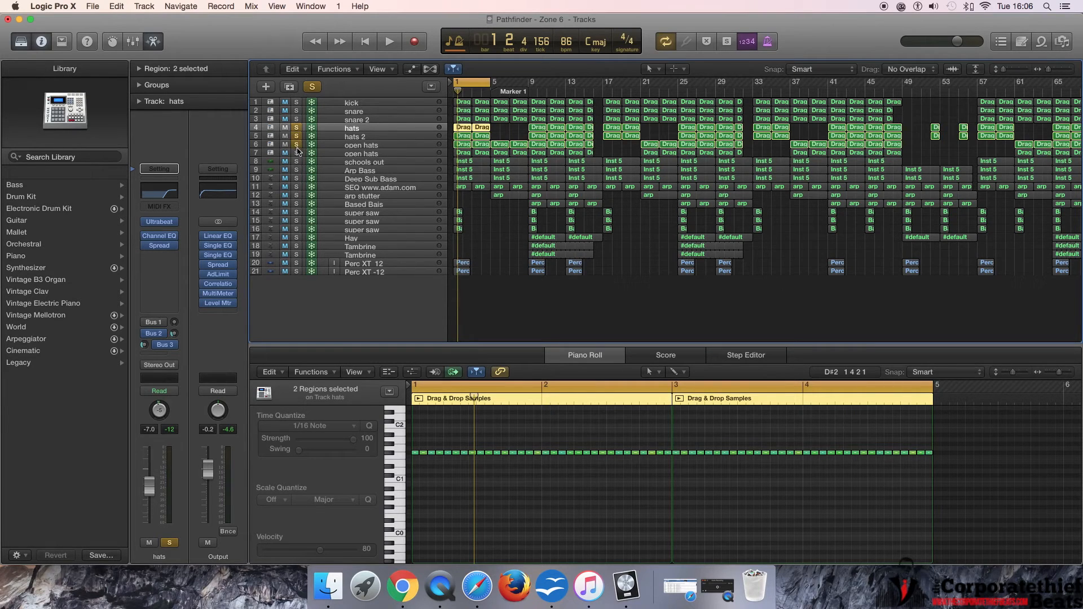
pyautogui.click(296, 153)
# Compare the notes of the two open hats tracks and play all four soloed hat tracks together
pyautogui.click(352, 146)
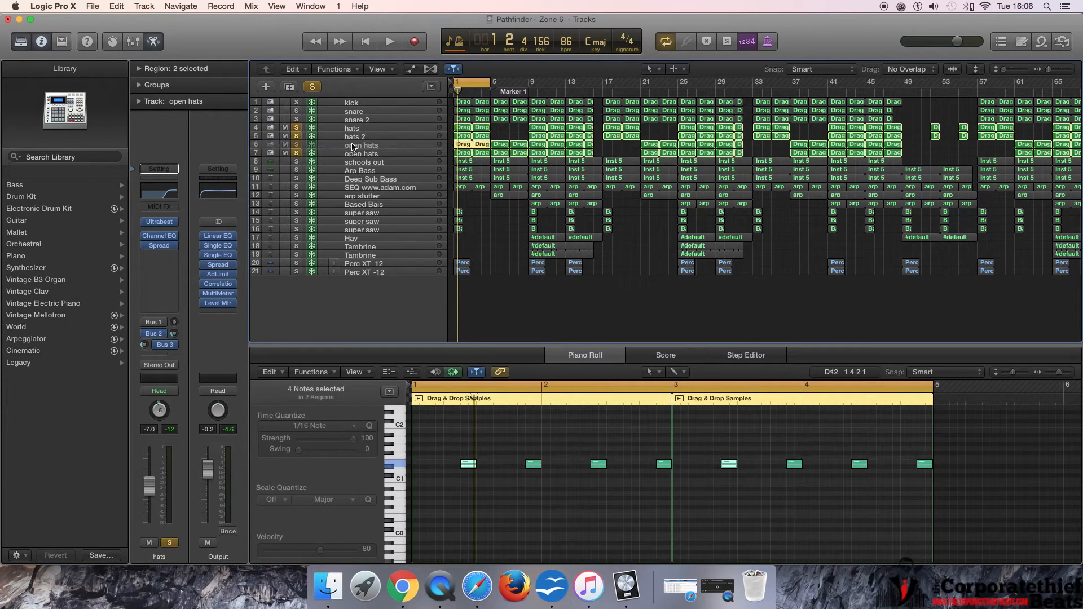
pyautogui.click(351, 154)
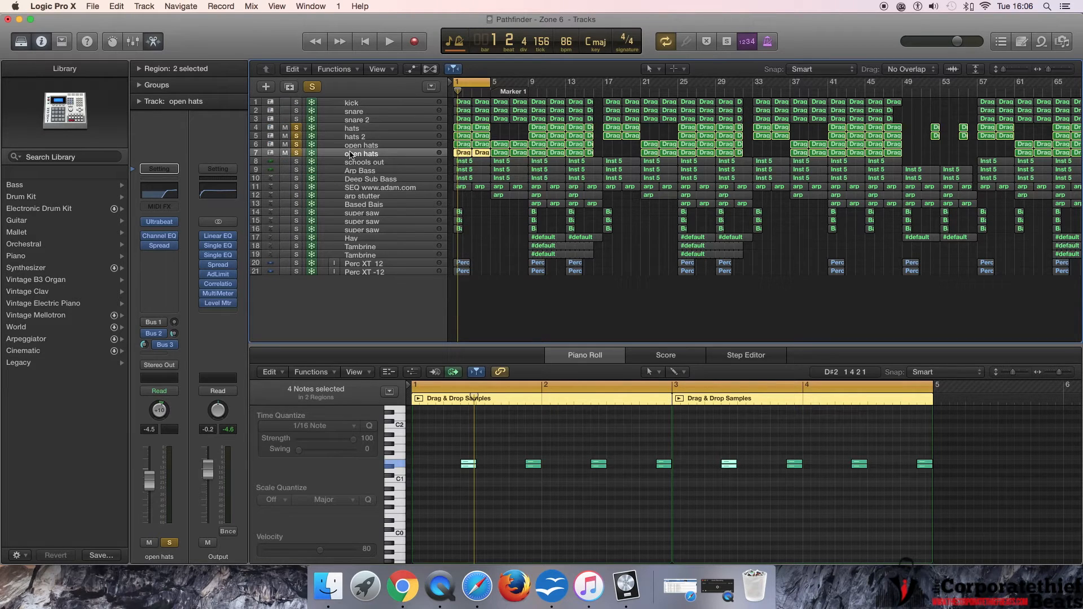
pyautogui.click(352, 147)
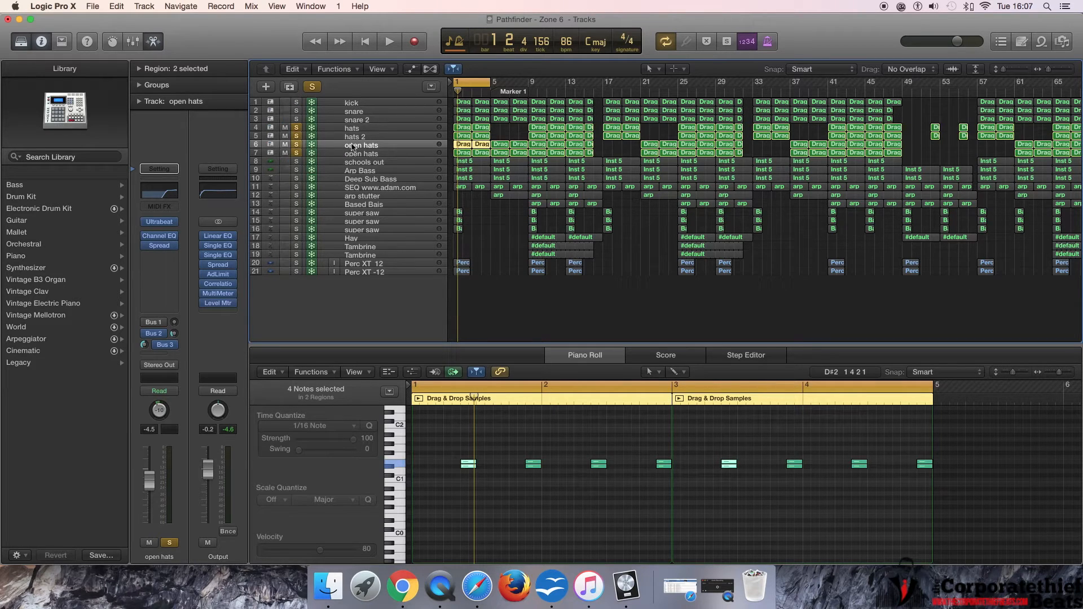
pyautogui.click(352, 153)
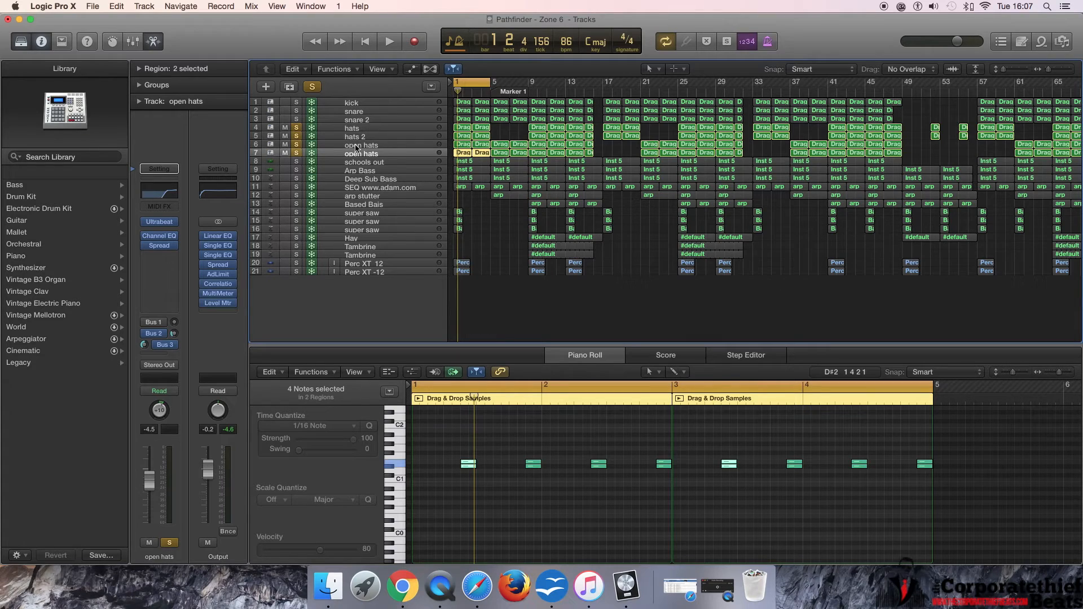
pyautogui.press('space')
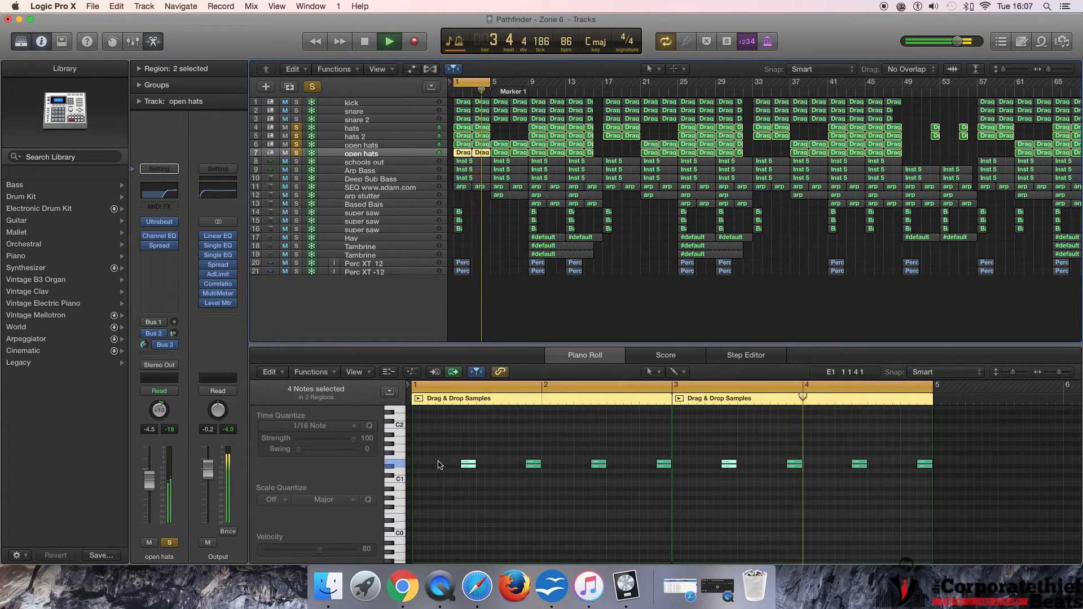
pyautogui.press('space')
# Add snare 2, snare and kick to the soloed hats and play the full drum pattern from bar 1
pyautogui.click(297, 119)
pyautogui.click(296, 110)
pyautogui.click(297, 103)
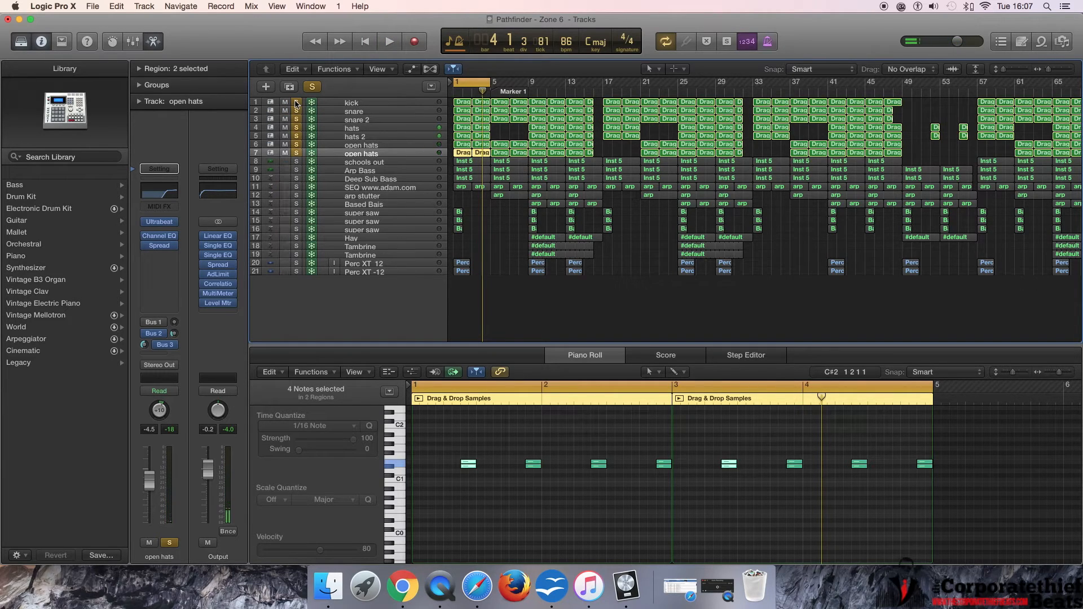
pyautogui.press('space')
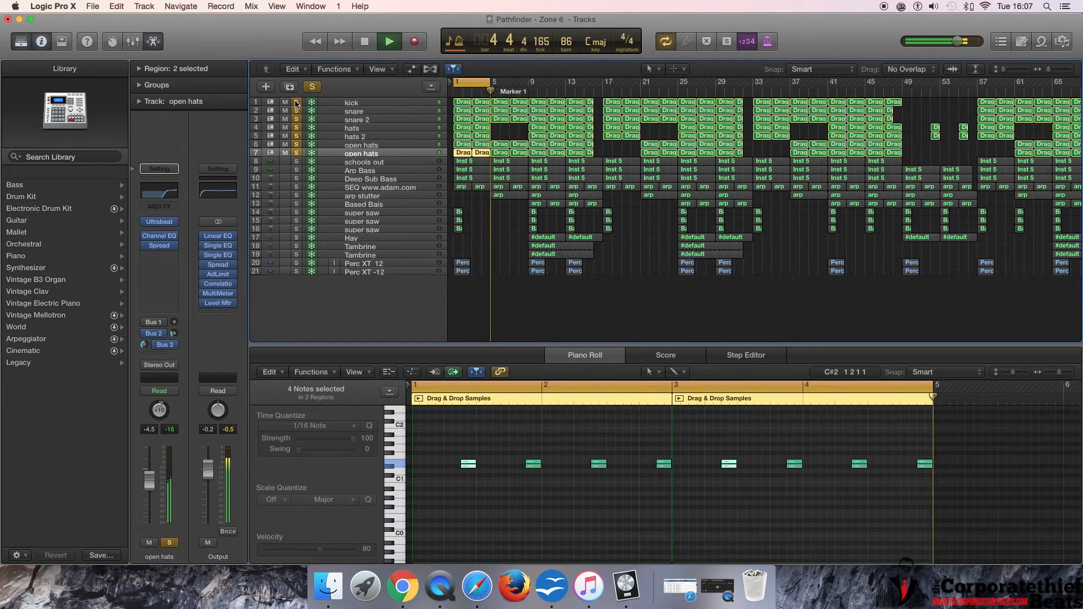
pyautogui.press('space')
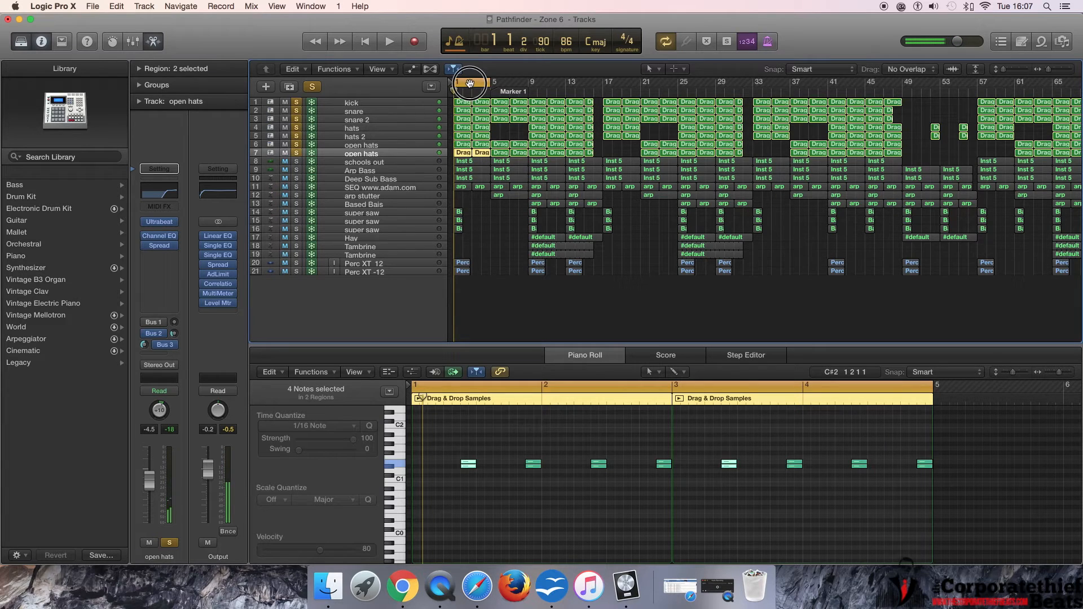
# Move the cycle range to bars 5 to 9 and play the soloed drums there
pyautogui.click(469, 83)
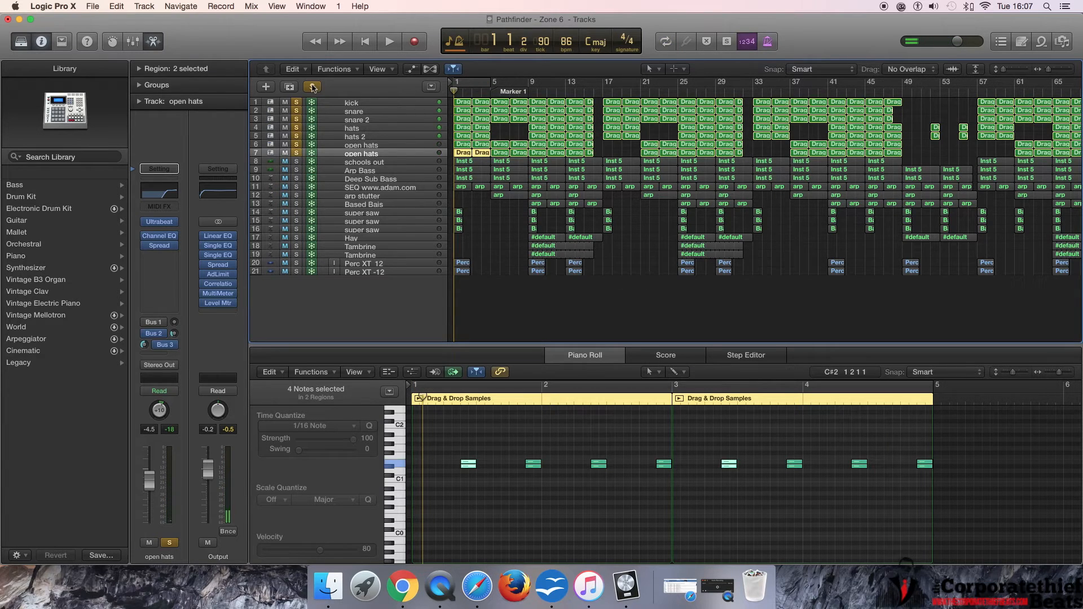
pyautogui.moveTo(469, 83); pyautogui.dragTo(504, 79)
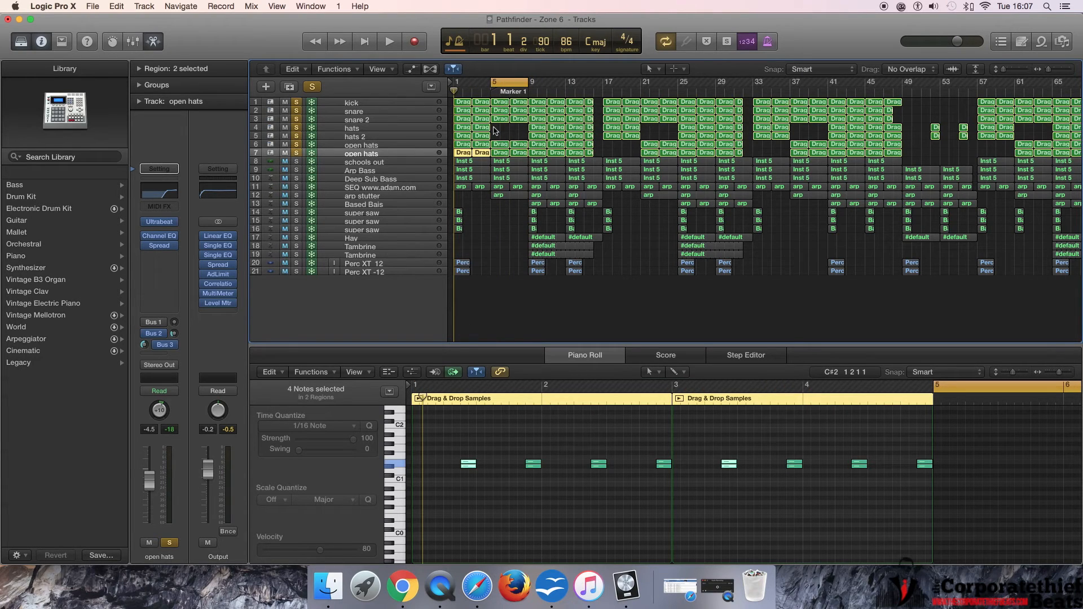
pyautogui.press('space')
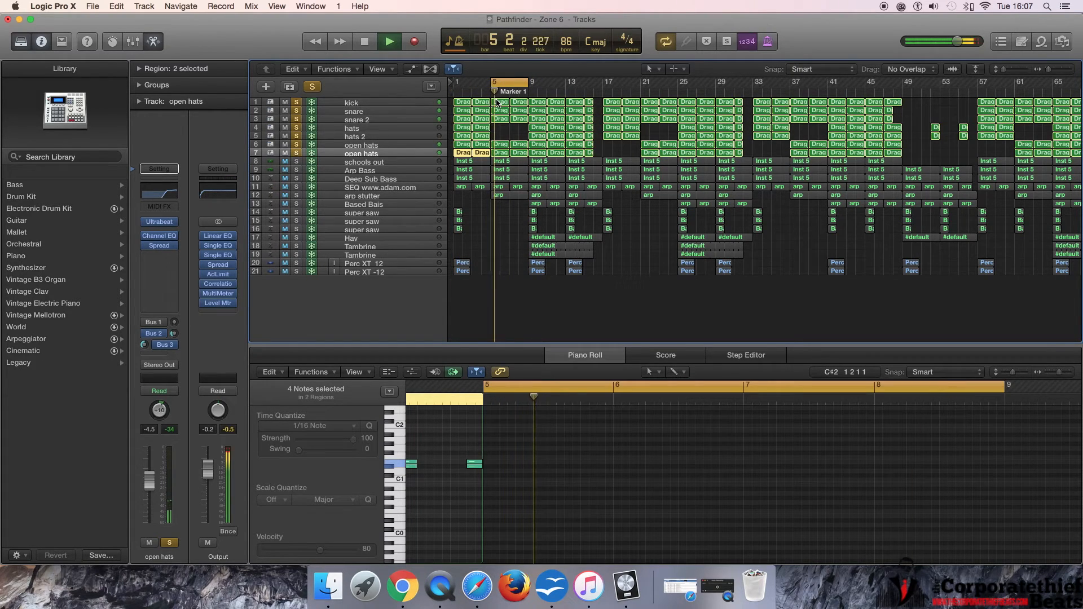
pyautogui.press('space')
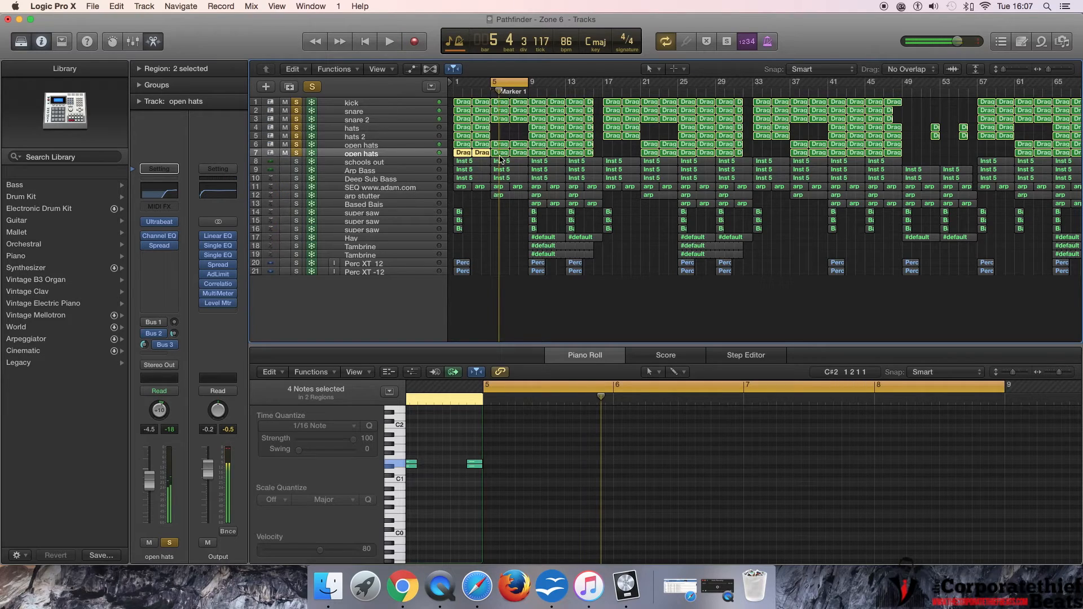
pyautogui.press('space')
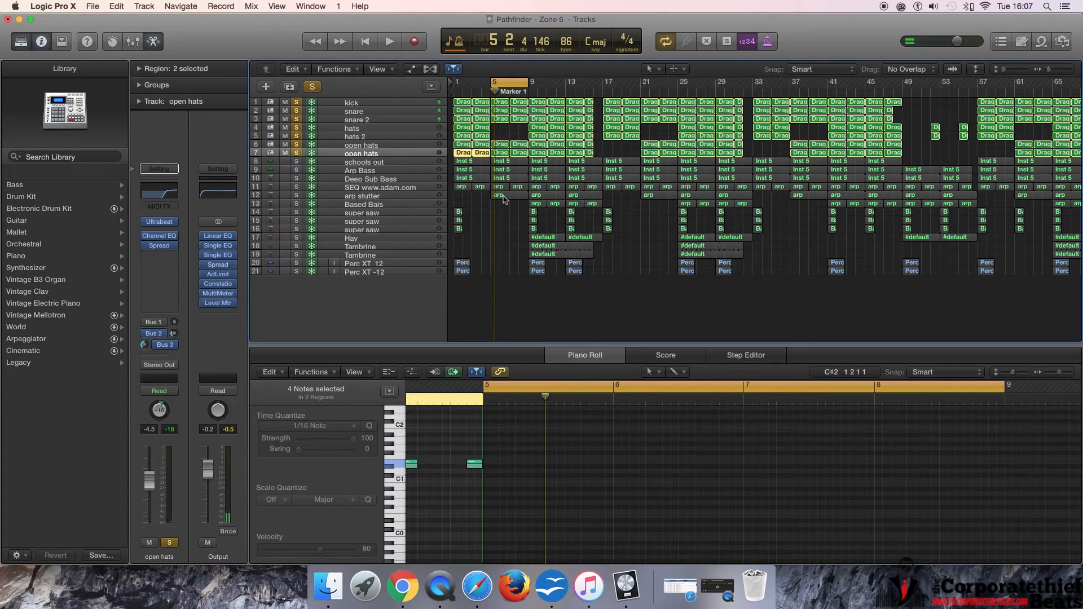
# Select the arp stutter region at bar 5, keep its track frozen and replay the soloed drums from bar 5
pyautogui.click(502, 197)
pyautogui.click(562, 199)
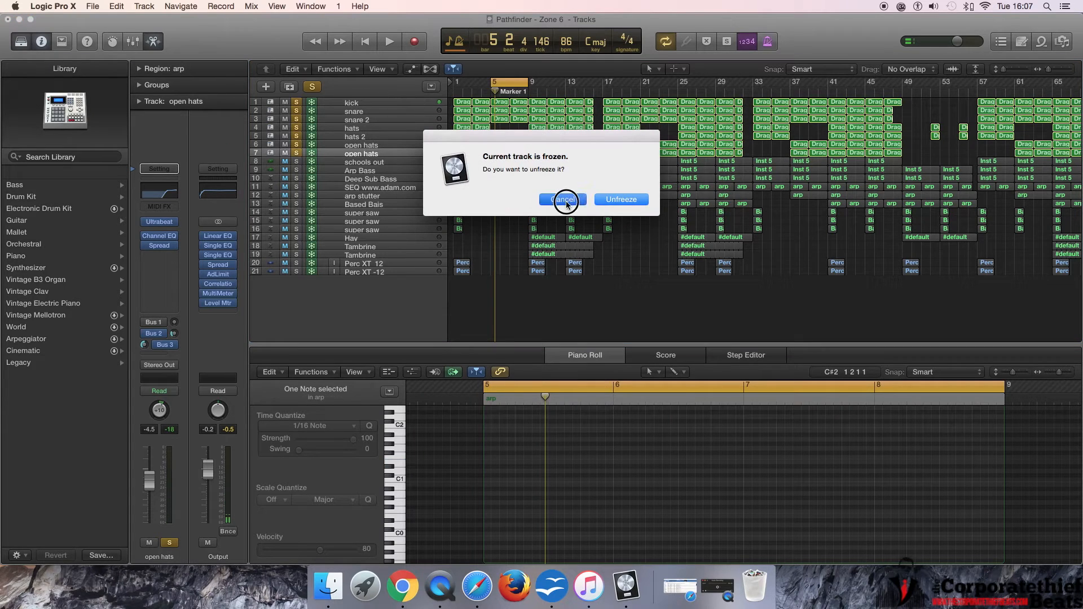
pyautogui.press('space')
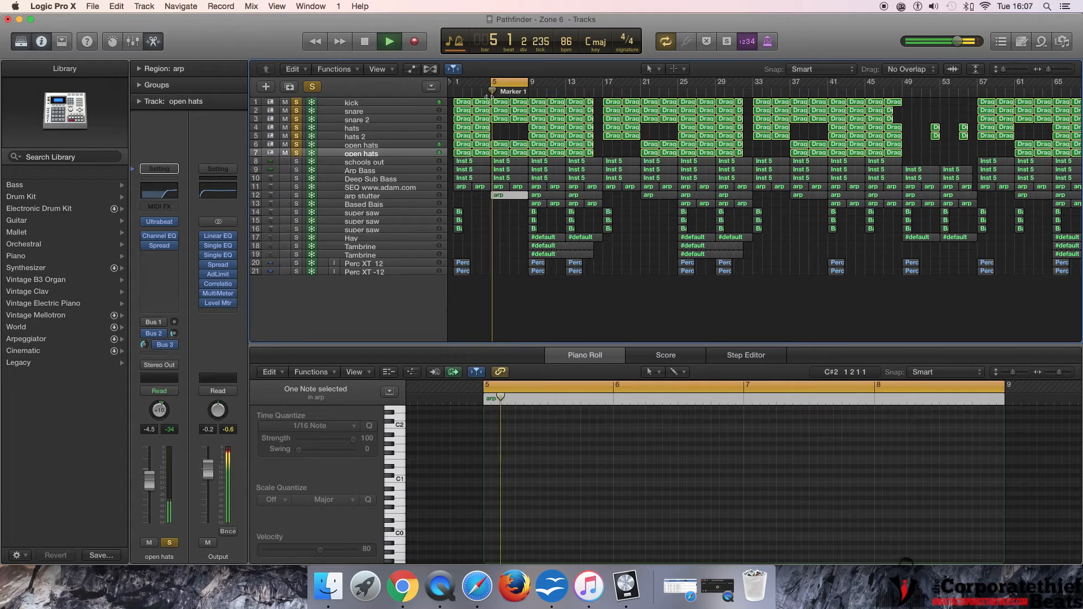
pyautogui.press('space')
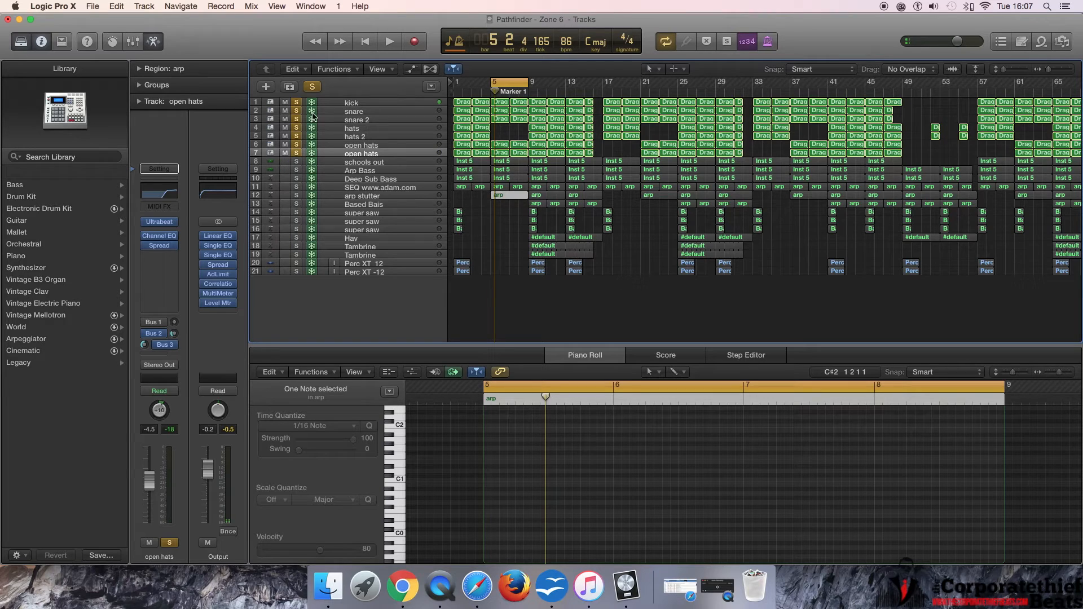
# Clear all drum solos, extend the cycle range back to bar 3 and play the full mix, turning cycling off to continue past bar 9
pyautogui.moveTo(297, 104); pyautogui.dragTo(297, 154)
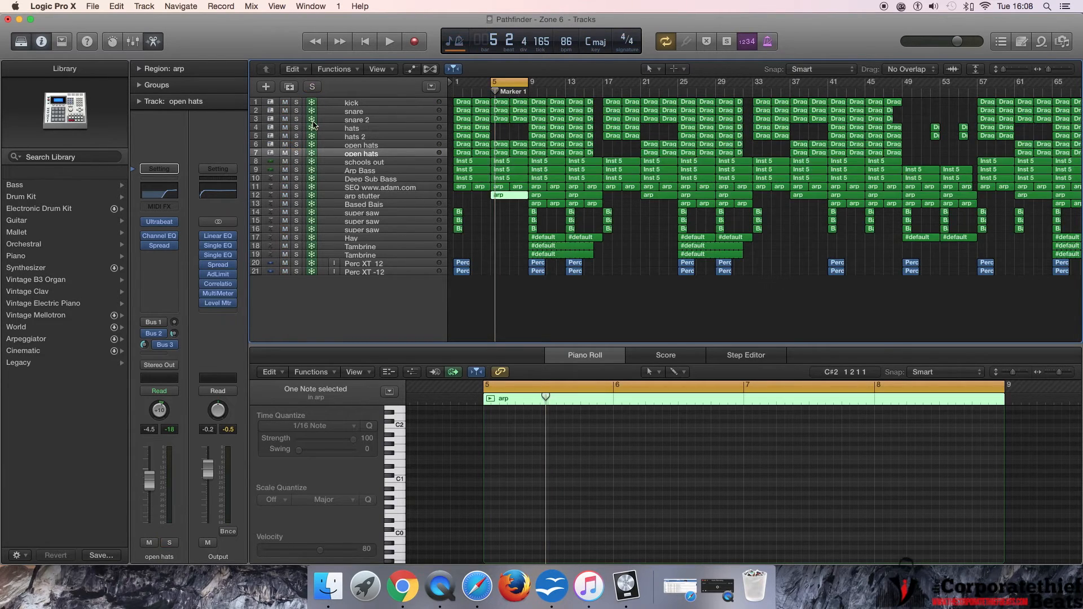
pyautogui.moveTo(492, 82); pyautogui.dragTo(474, 84)
pyautogui.press('space')
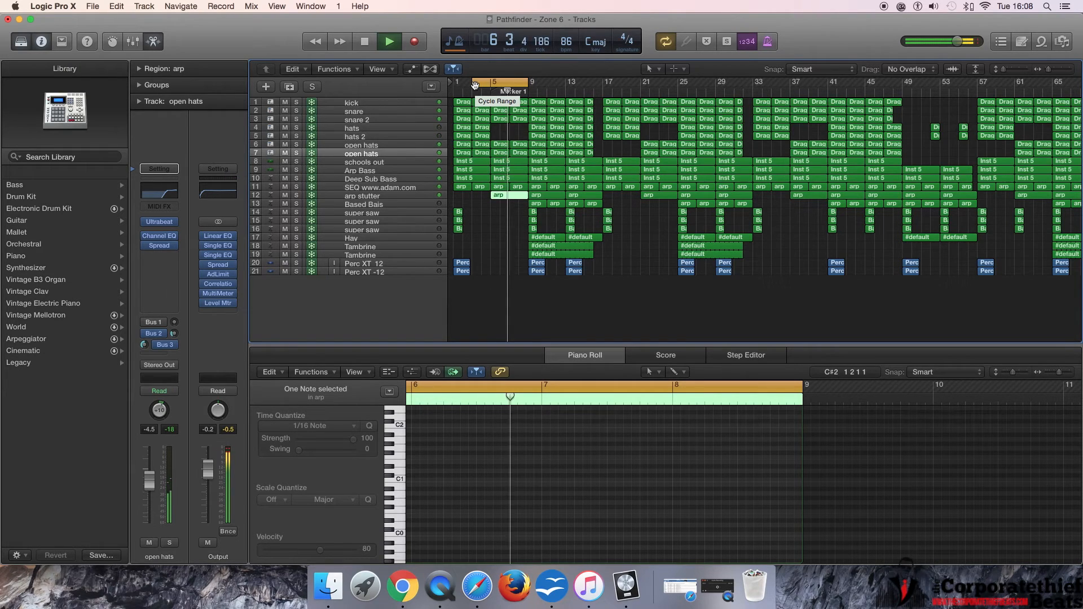
pyautogui.click(505, 85)
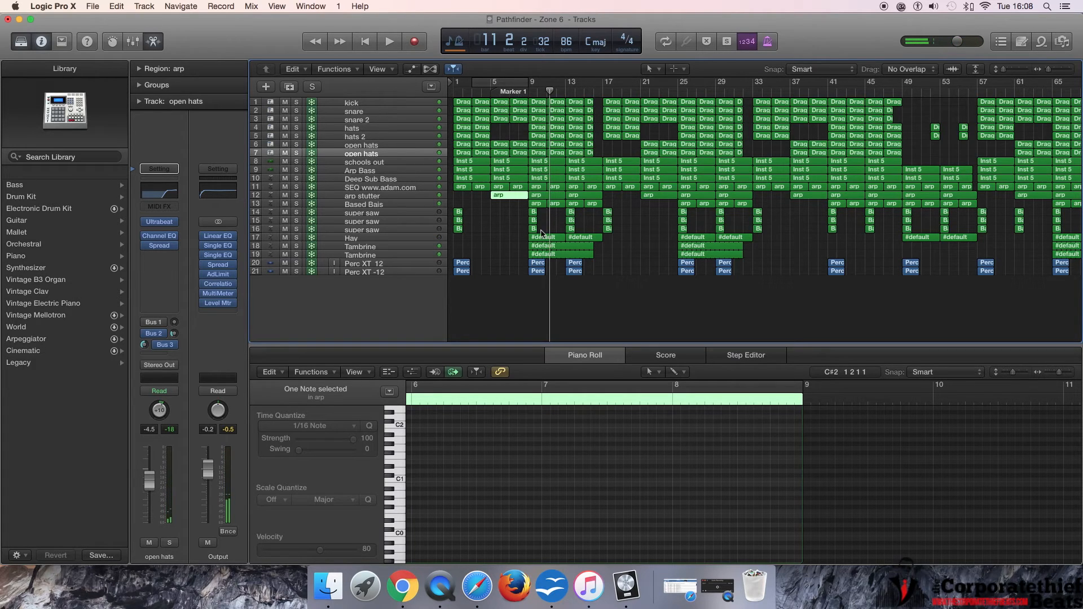
# Solo the Hav and both Tambrine tracks, move the cycle range to start at bar 9 and play them
pyautogui.moveTo(296, 255); pyautogui.dragTo(298, 243)
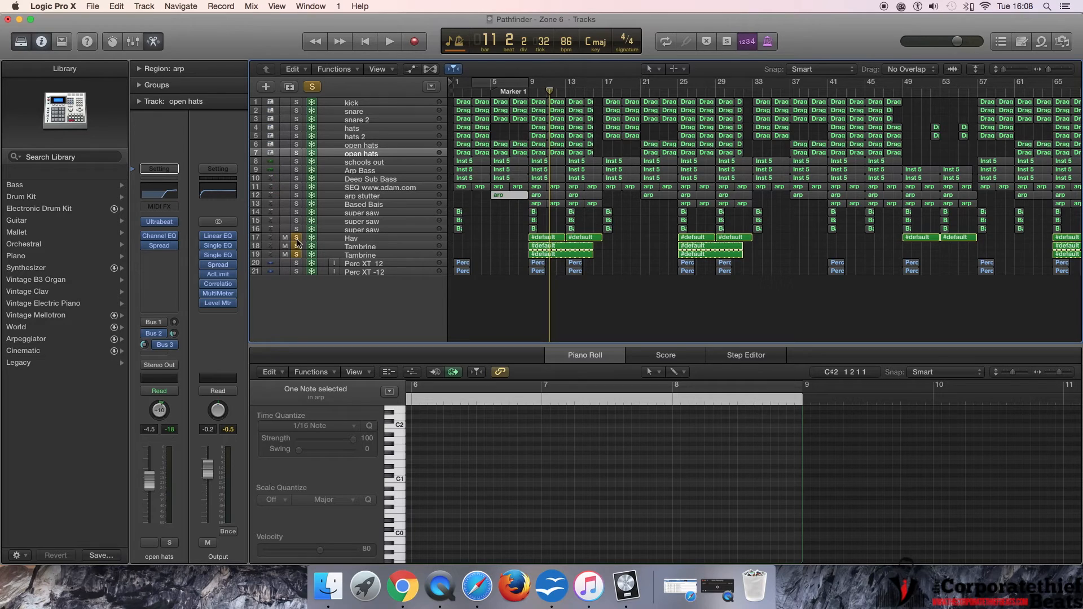
pyautogui.moveTo(496, 80); pyautogui.dragTo(547, 77)
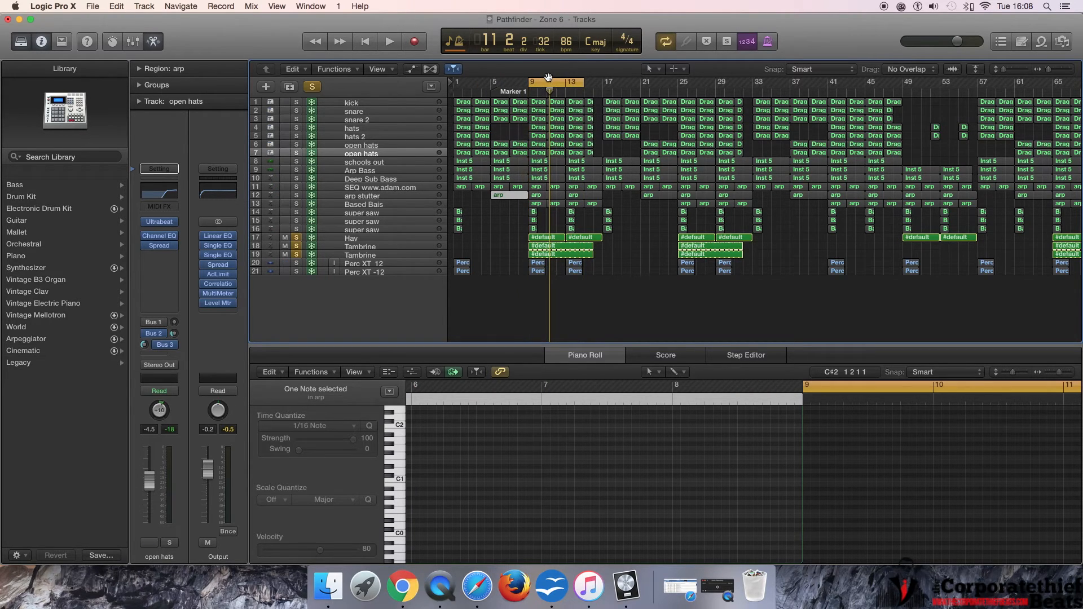
pyautogui.press('space')
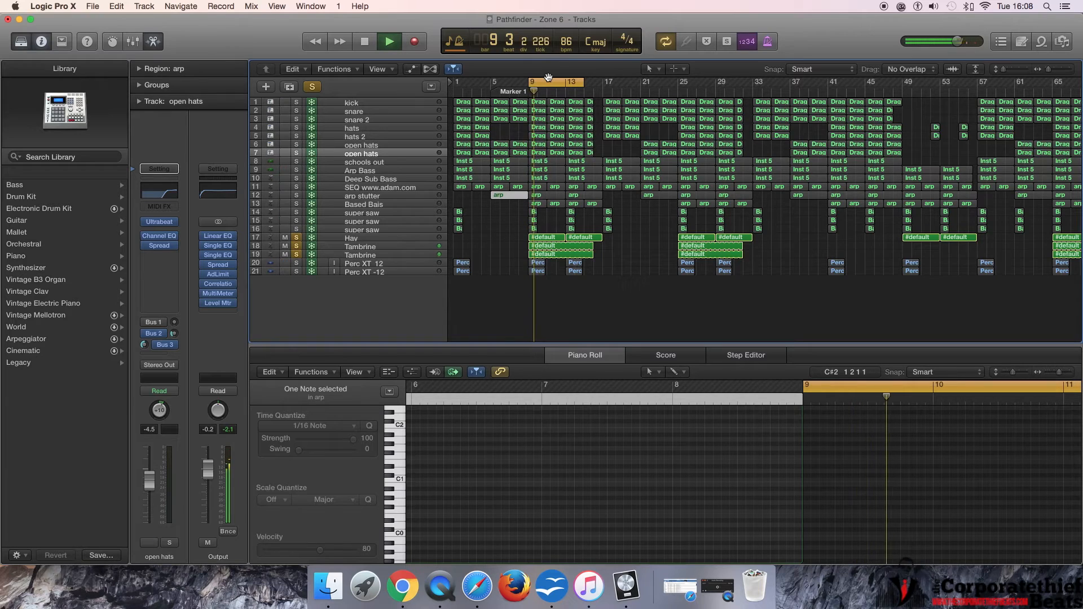
pyautogui.press('space')
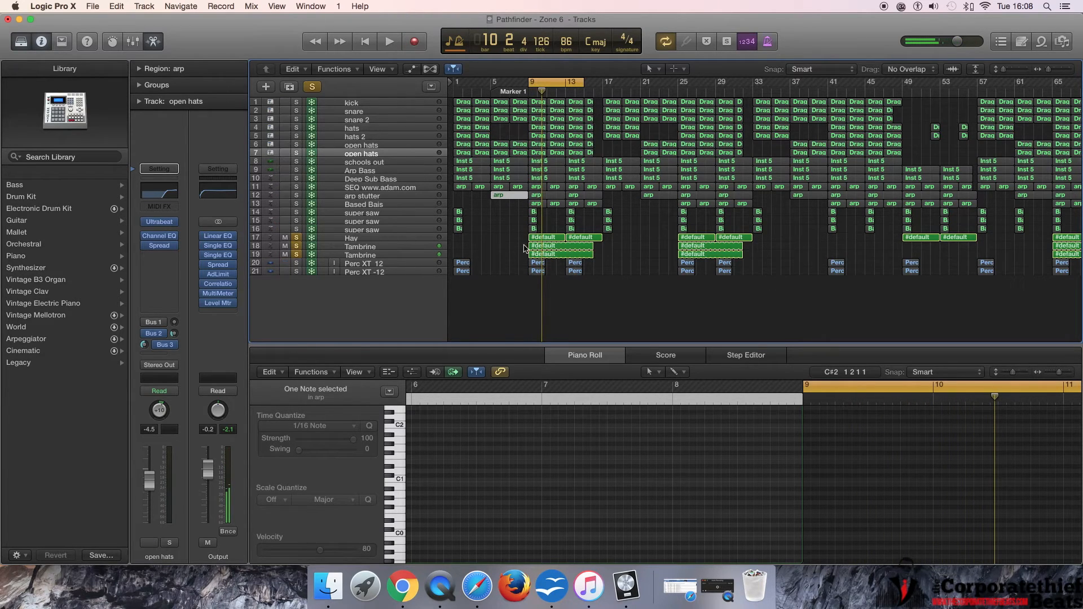
# Examine the notes of the Hav and Tambrine regions starting at bar 9 while playing them
pyautogui.click(546, 239)
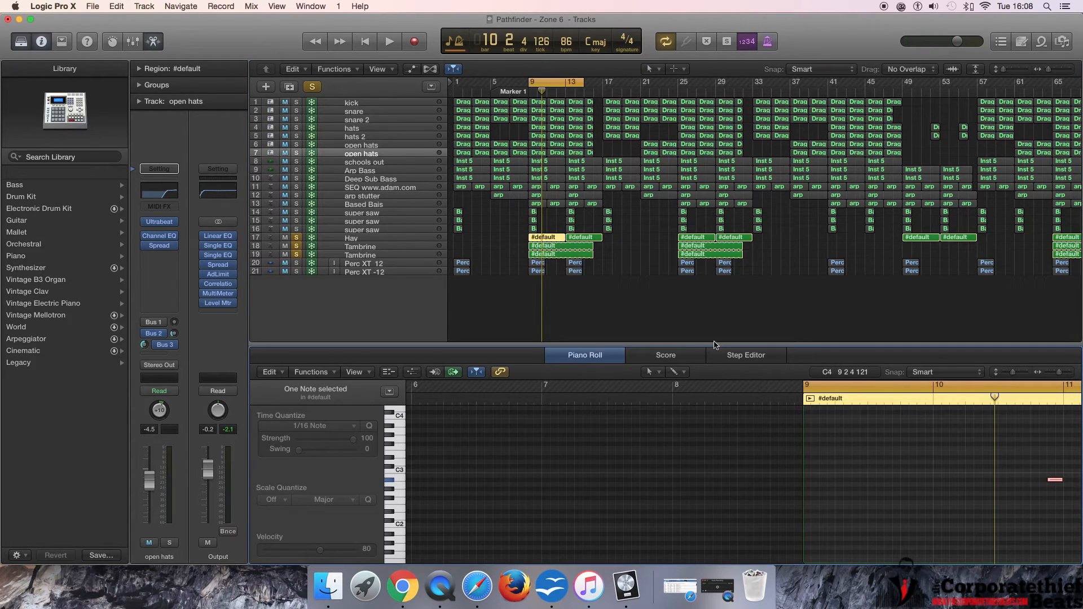
pyautogui.press('space')
pyautogui.press('space')
pyautogui.moveTo(513, 239); pyautogui.dragTo(599, 249)
pyautogui.press('space')
pyautogui.scroll(-3, 556, 436)
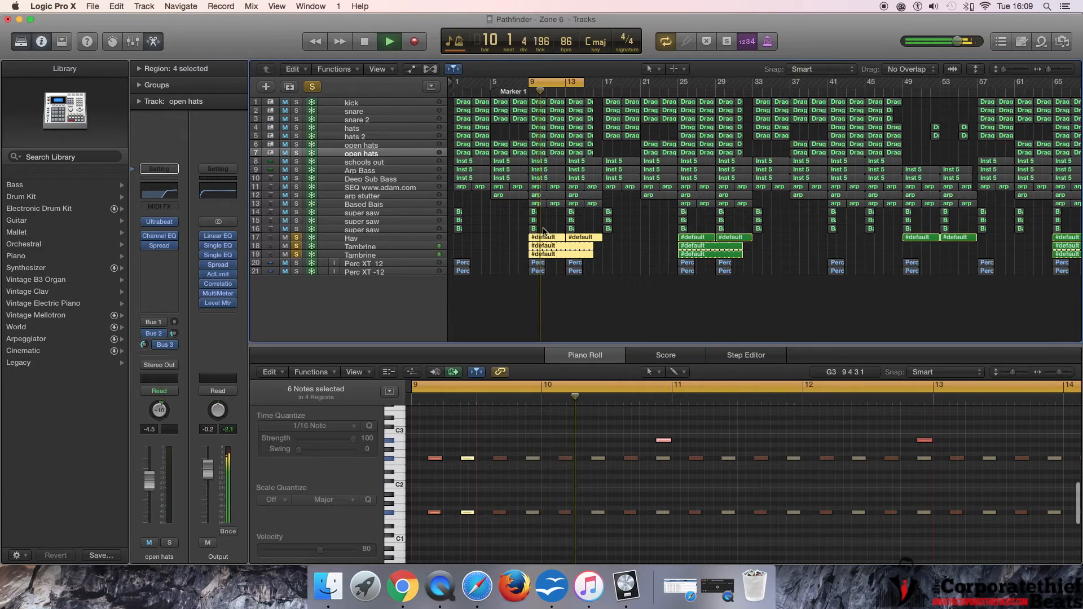
pyautogui.press('space')
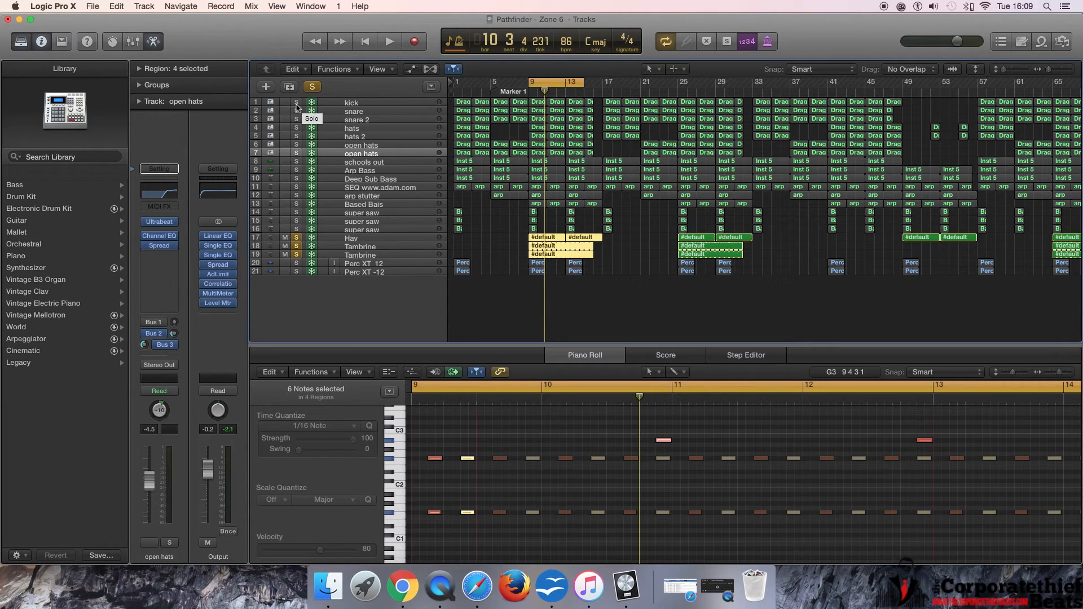
# Add all drum tracks from kick to open hats and both Perc XT tracks to the solo, playing the combined percussion from bar 9
pyautogui.click(296, 102)
pyautogui.moveTo(300, 113); pyautogui.dragTo(298, 155)
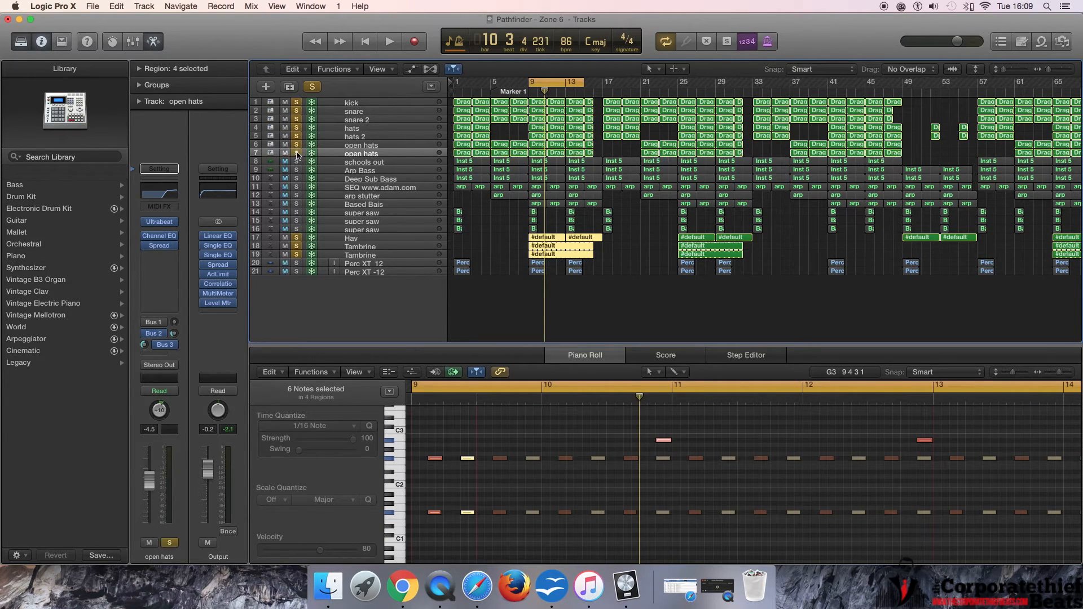
pyautogui.press('space')
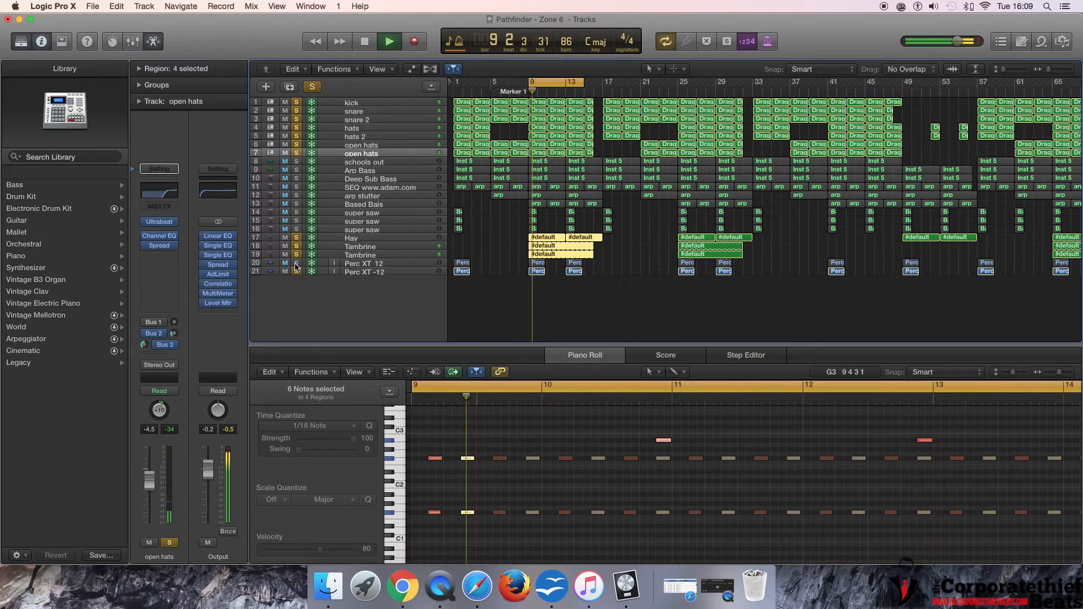
pyautogui.press('space')
pyautogui.press('space')
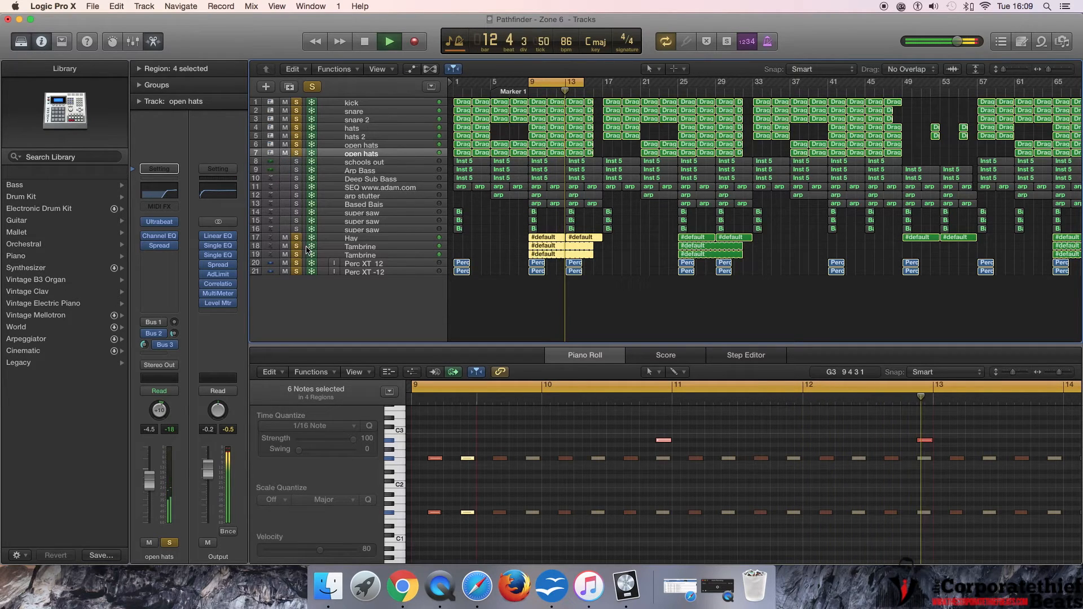
pyautogui.press('space')
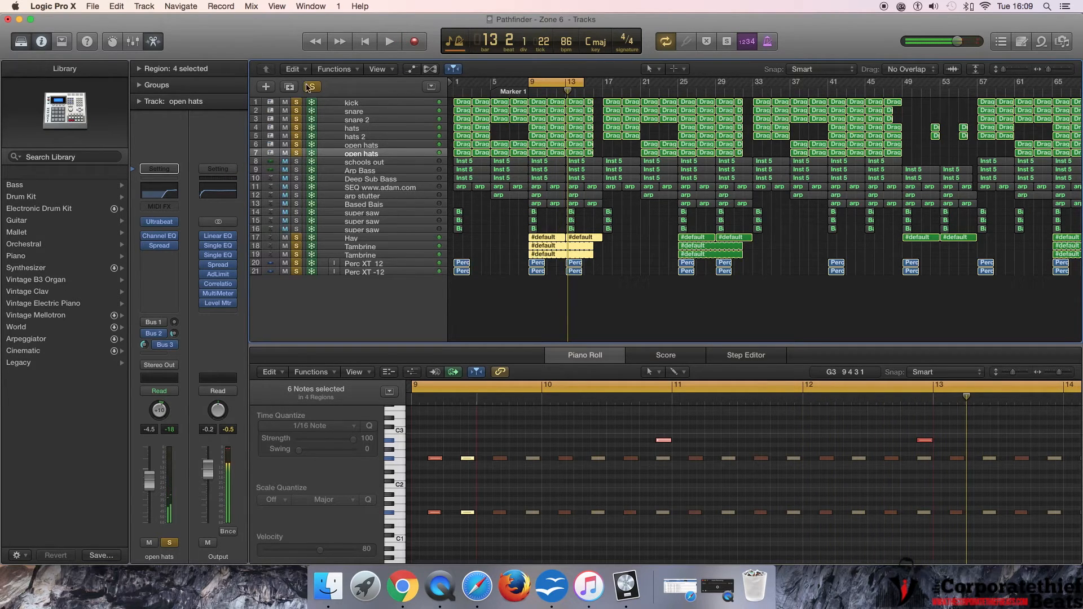
# Clear all solos, solo the arp stutter track and play it alone from bar 9
pyautogui.click(309, 87)
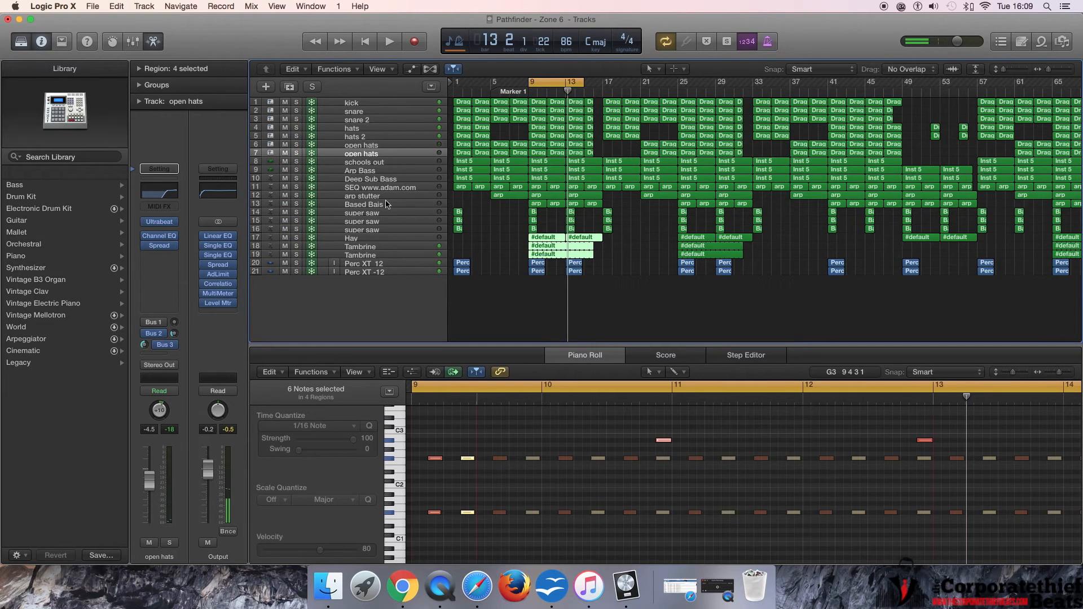
pyautogui.click(297, 195)
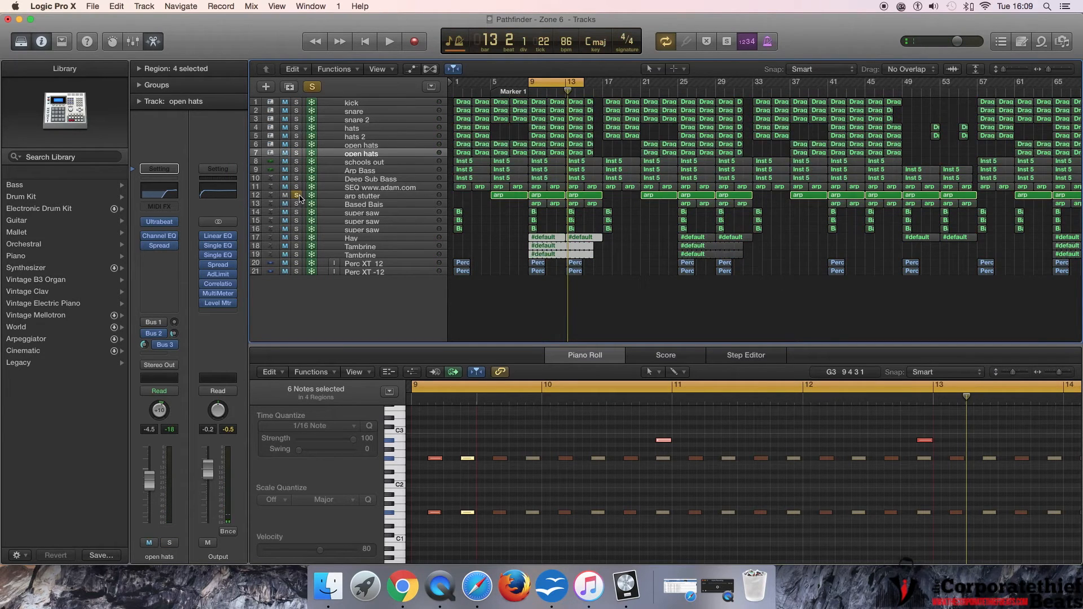
pyautogui.press('space')
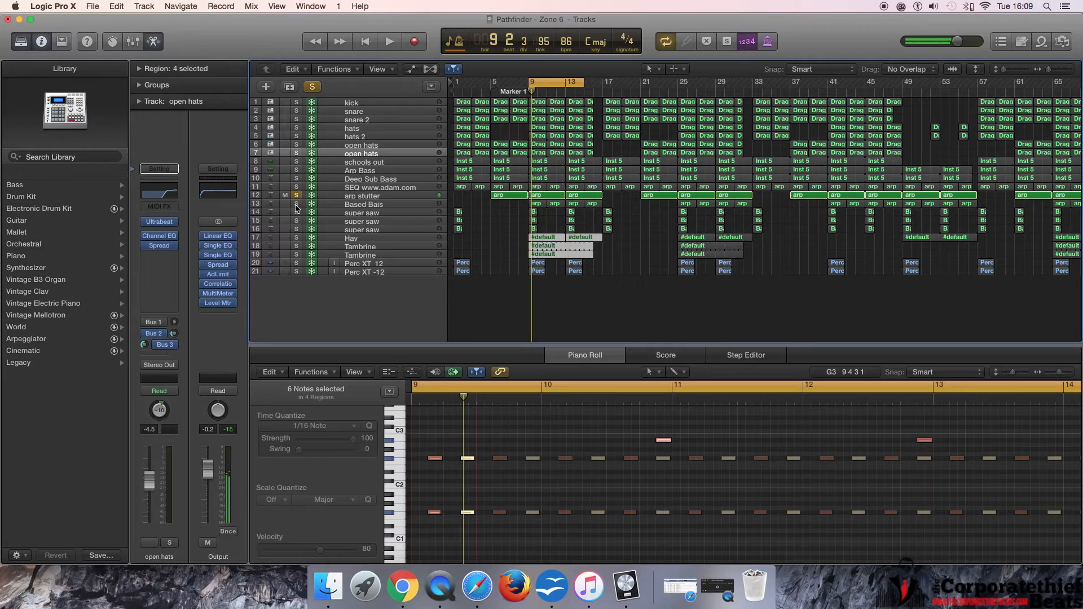
# Add the Based Bais track to the solo and play it together with the arp stutter track
pyautogui.click(296, 204)
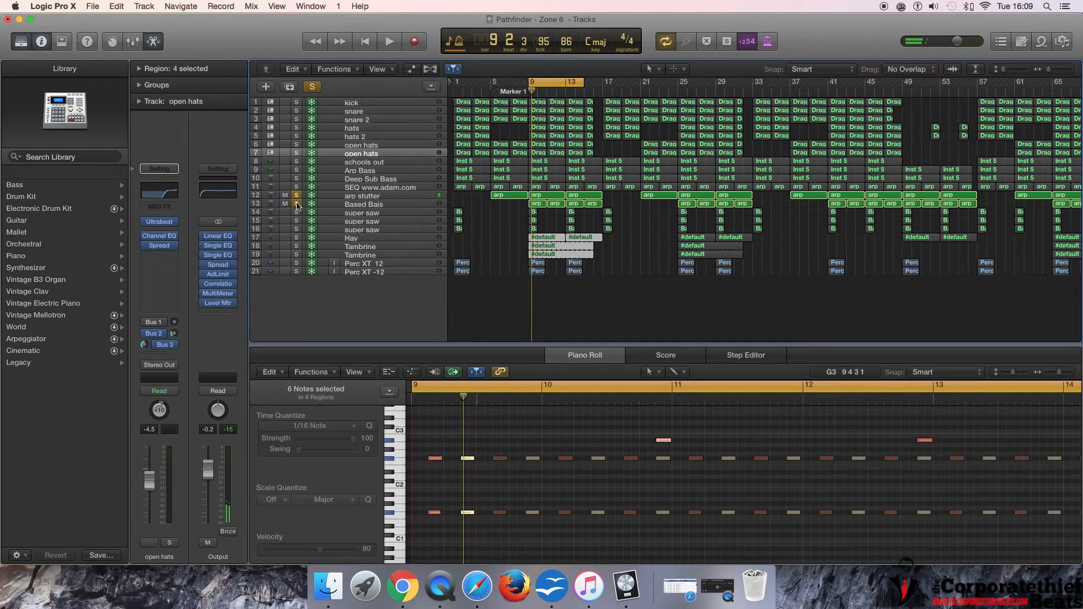
pyautogui.press('space')
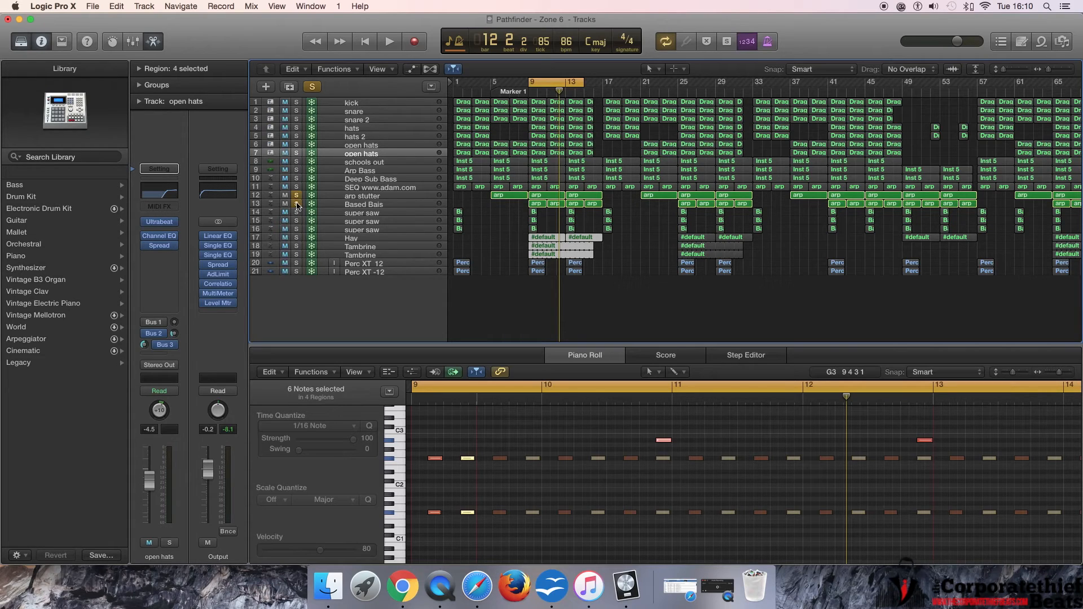
pyautogui.press('space')
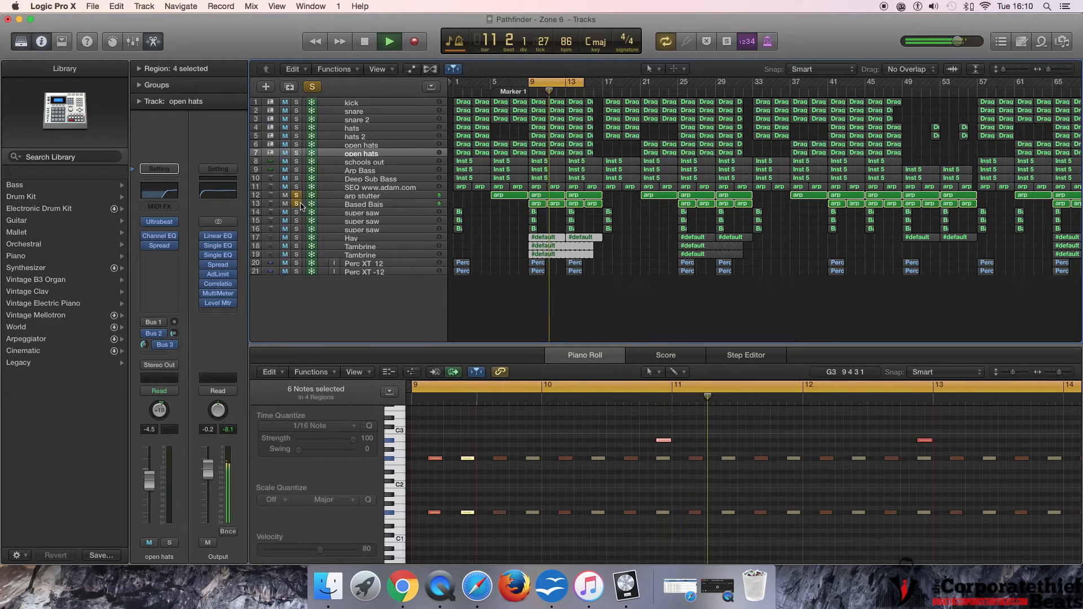
# Add the SEQ, Deep Sub Bass, Arp Bass and schools out tracks to the solo during playback and listen to the combination
pyautogui.click(298, 187)
pyautogui.moveTo(298, 187); pyautogui.dragTo(298, 163)
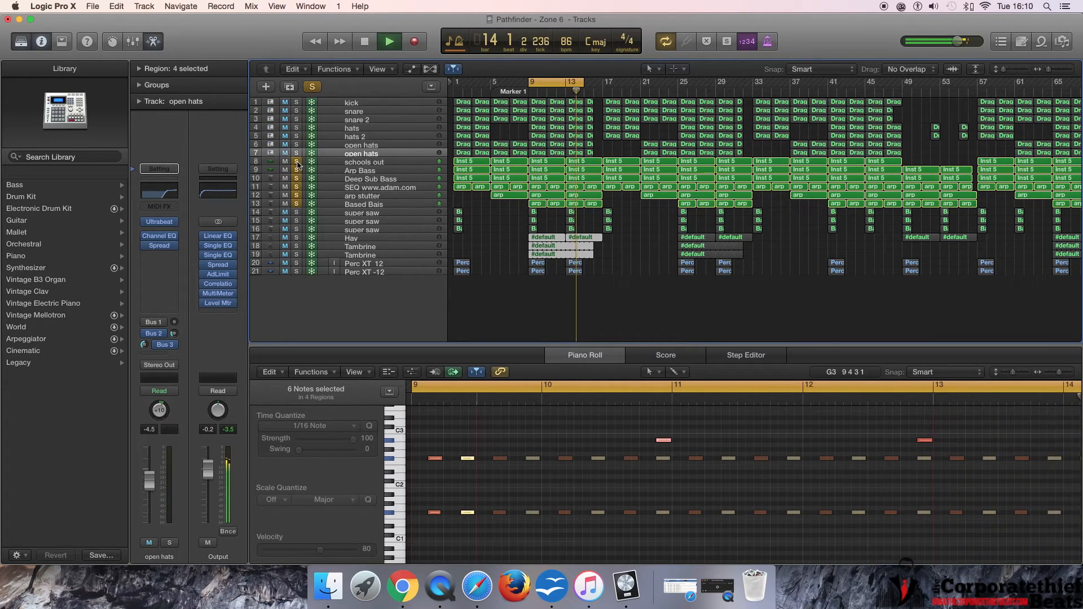
pyautogui.press('space')
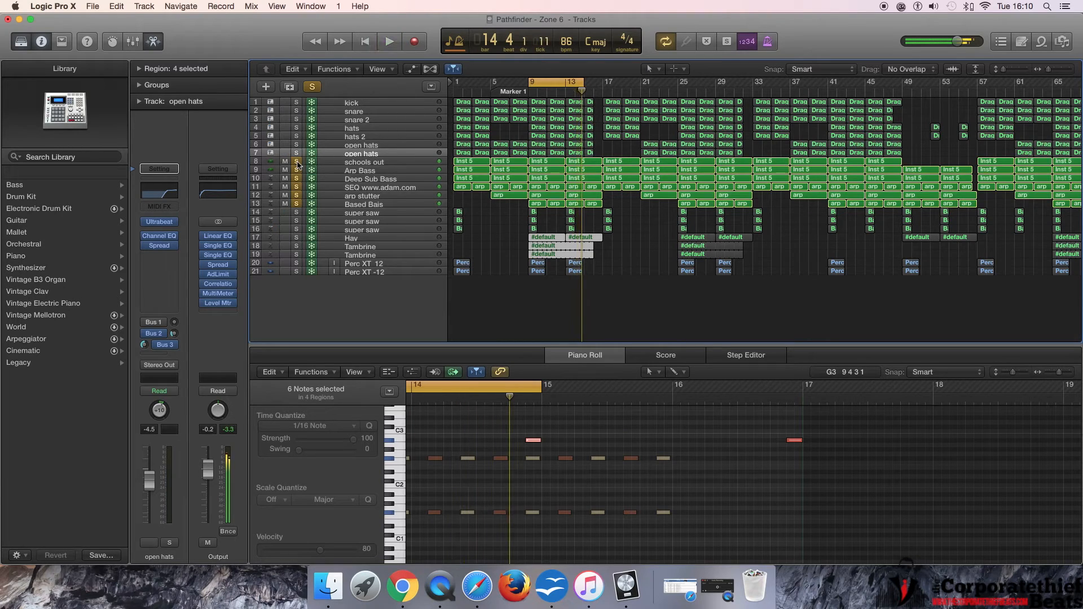
# Turn off cycle mode and remove schools out, Arp Bass, Deep Sub Bass and SEQ from the solo
pyautogui.press('c')
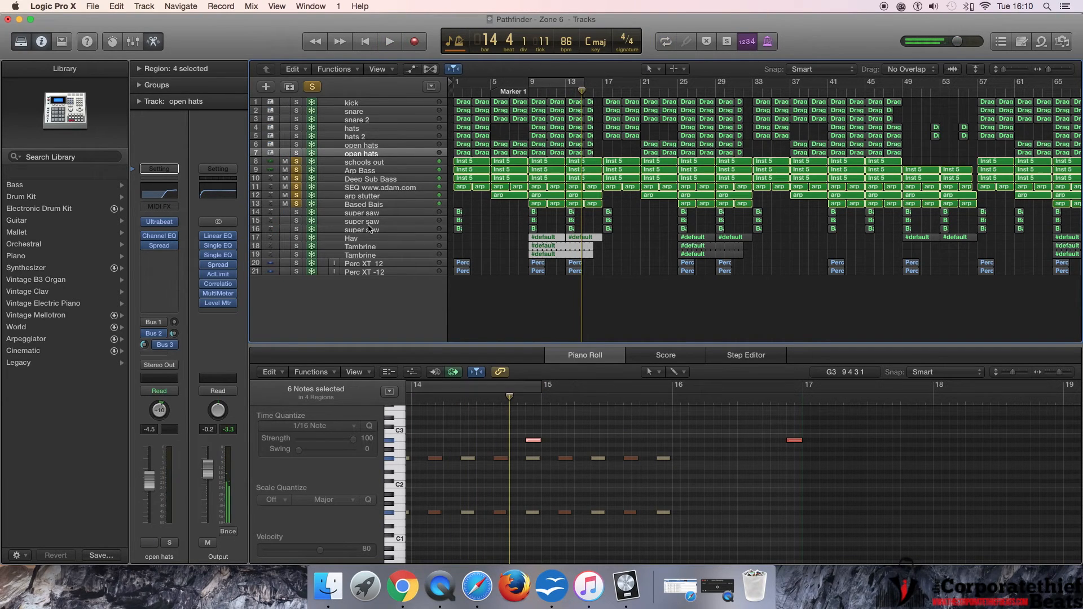
pyautogui.click(296, 161)
pyautogui.click(297, 170)
pyautogui.click(296, 178)
pyautogui.click(296, 187)
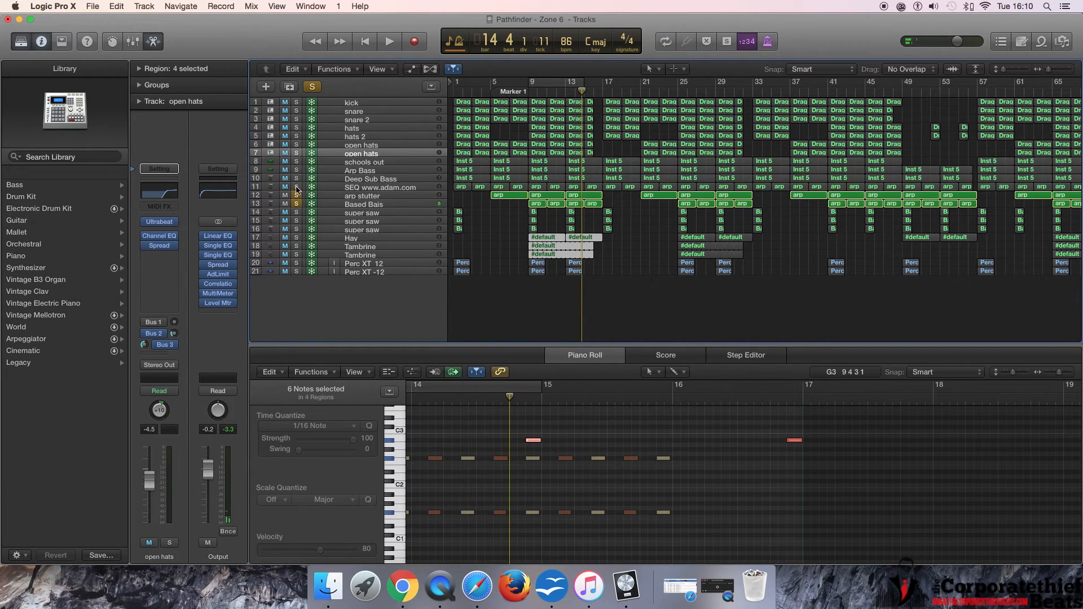
# Examine the notes of the arp stutter and Based Bais tracks and the Channel EQ curve on Based Bais
pyautogui.click(367, 196)
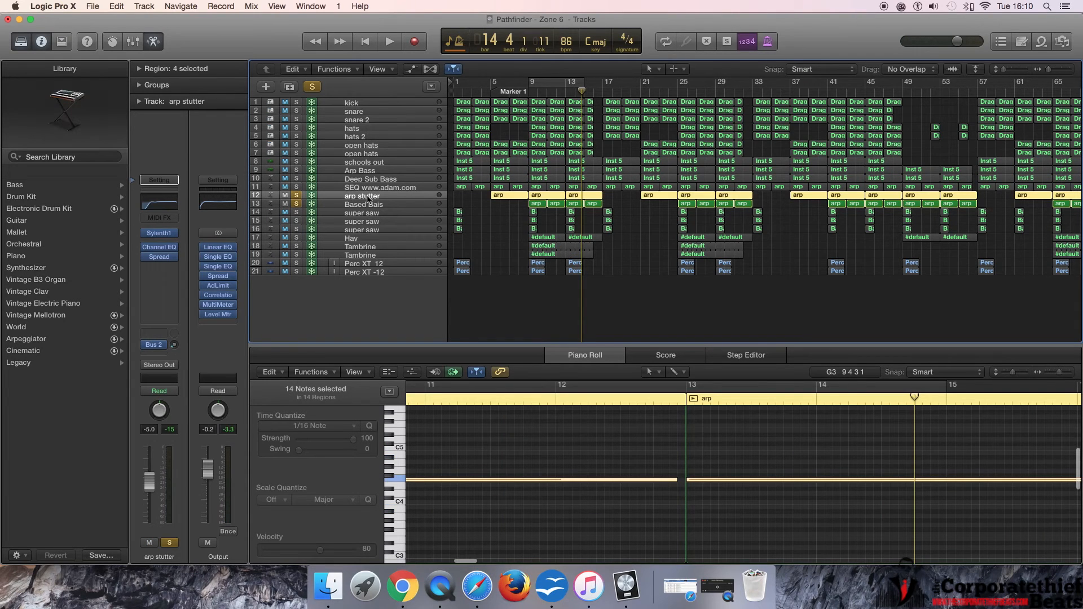
pyautogui.click(369, 205)
pyautogui.click(160, 203)
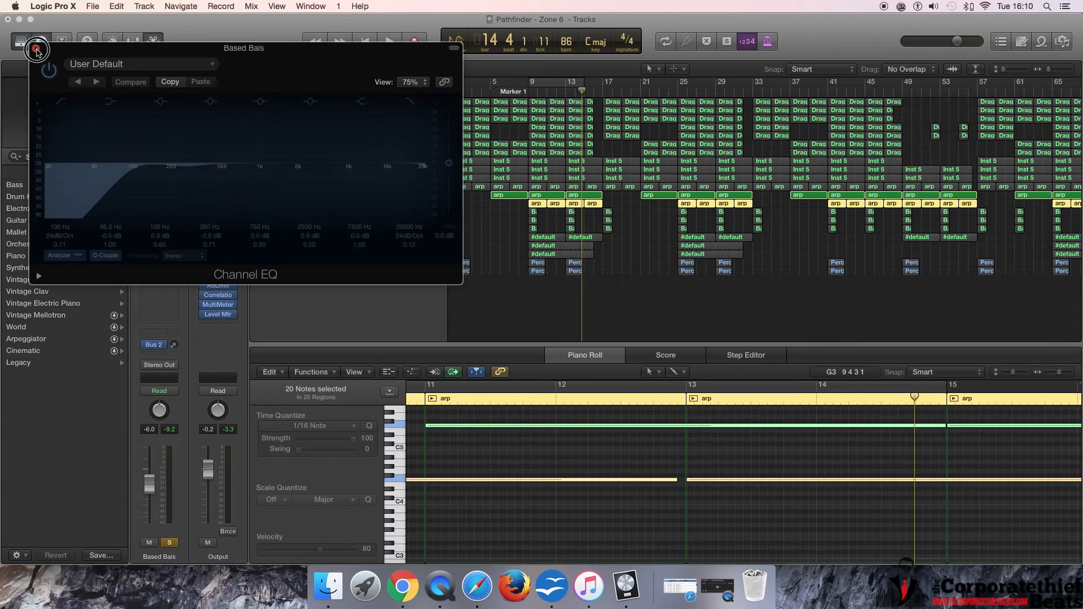
pyautogui.click(36, 50)
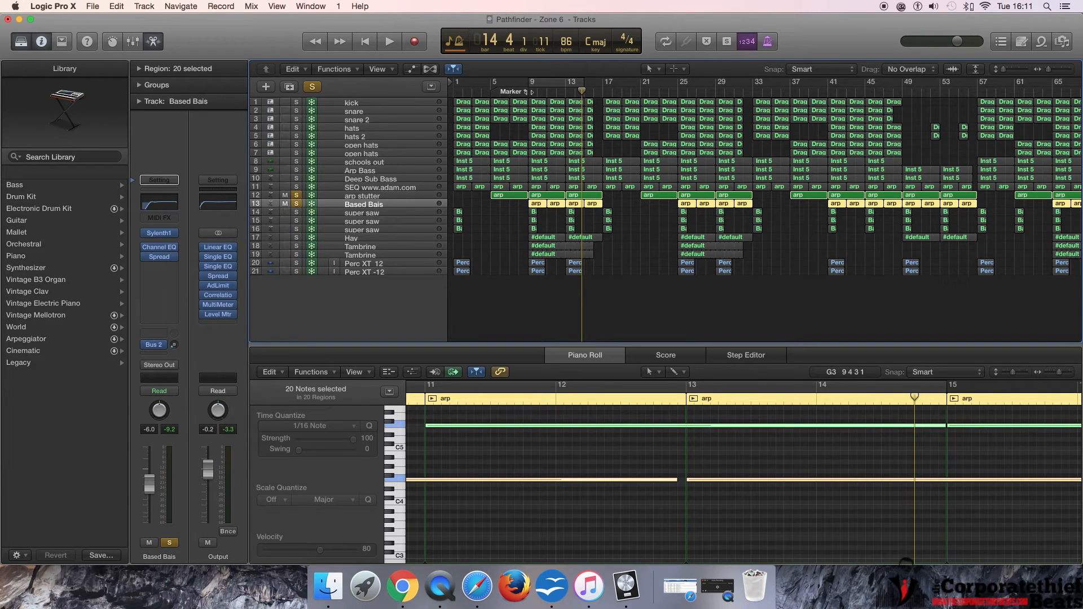
# Move the playhead to bar 9 and compare the notes of the arp stutter and Based Bais regions at bars 9 and 11
pyautogui.click(528, 91)
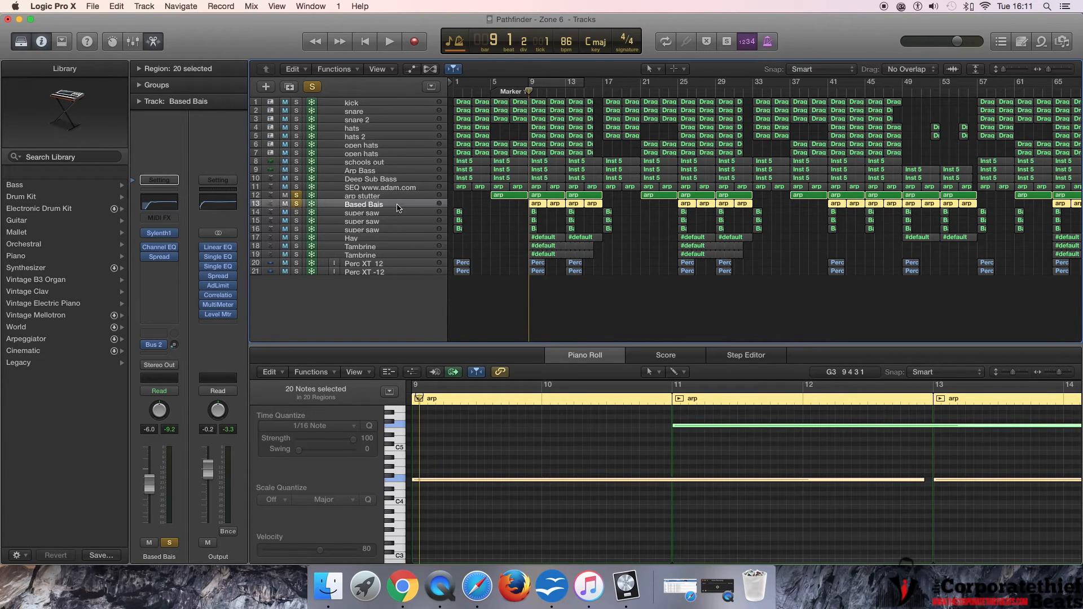
pyautogui.doubleClick(537, 207)
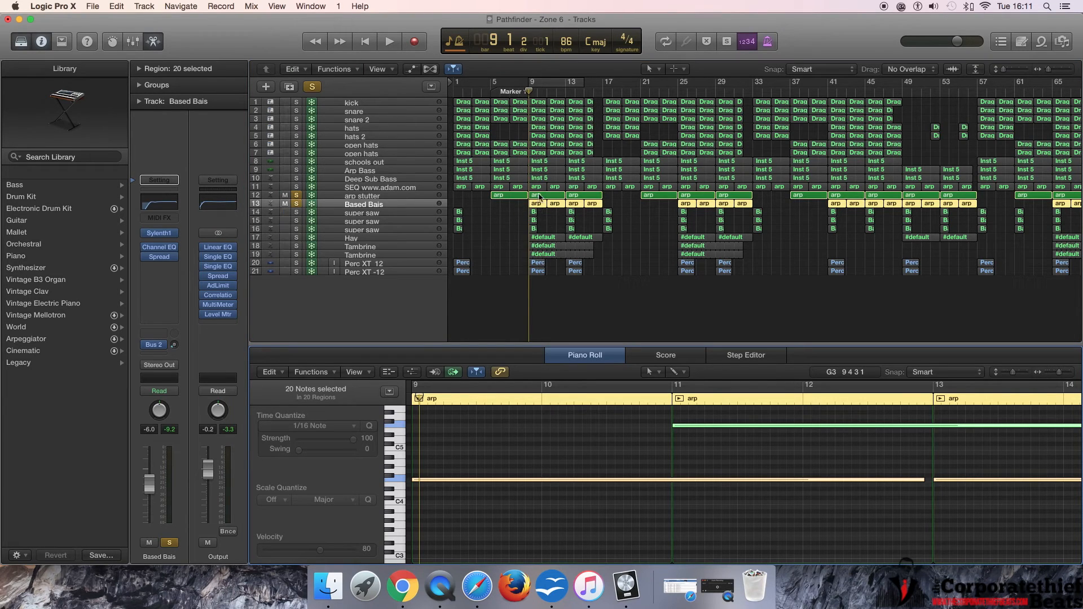
pyautogui.click(538, 196)
pyautogui.keyDown('shift'); pyautogui.click(540, 204); pyautogui.keyUp('shift')
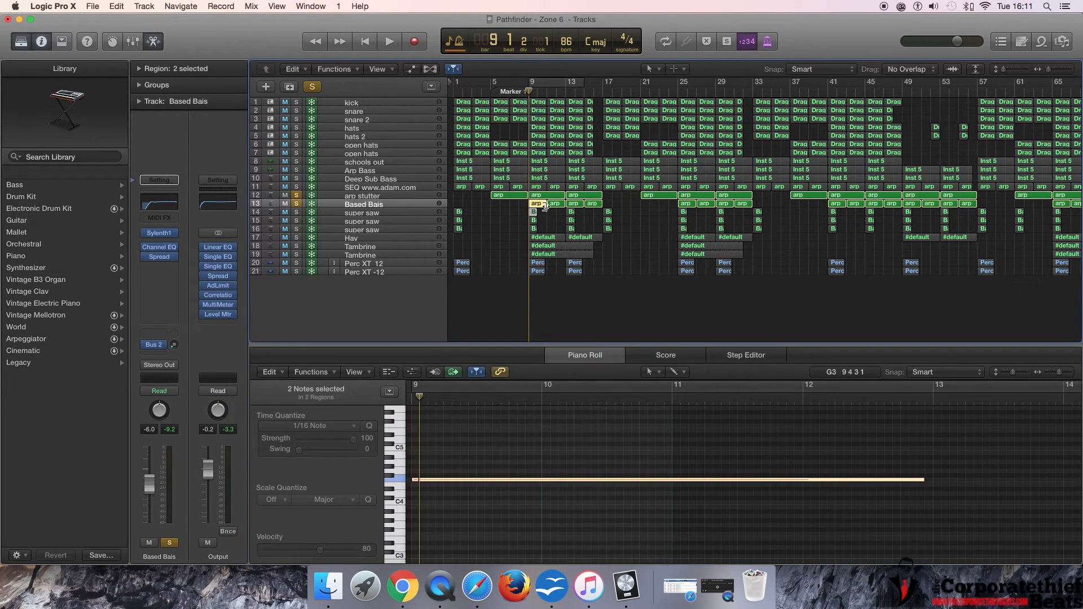
pyautogui.click(557, 205)
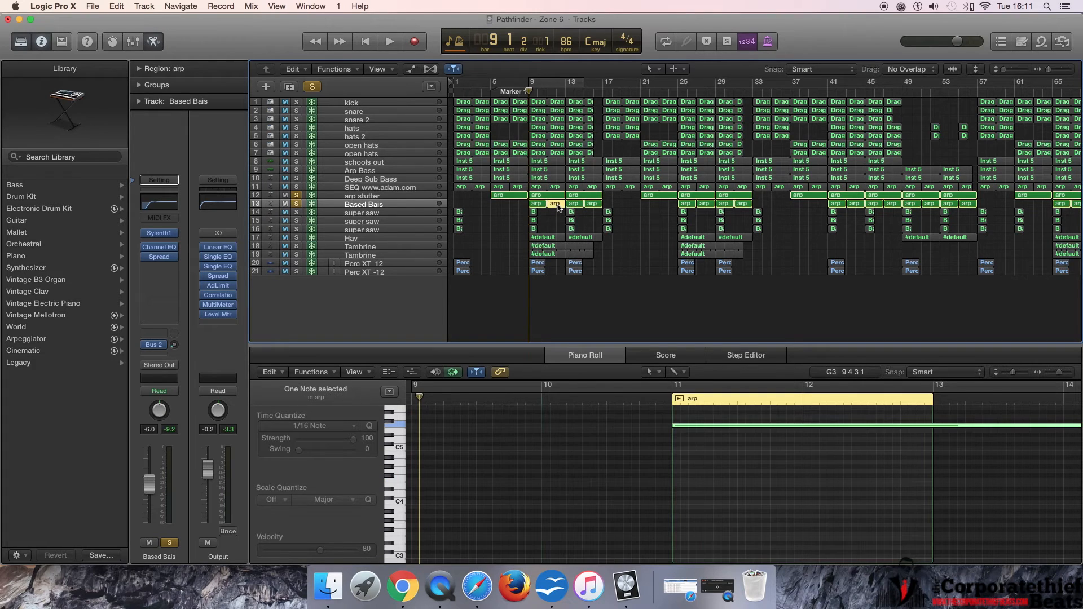
pyautogui.click(539, 204)
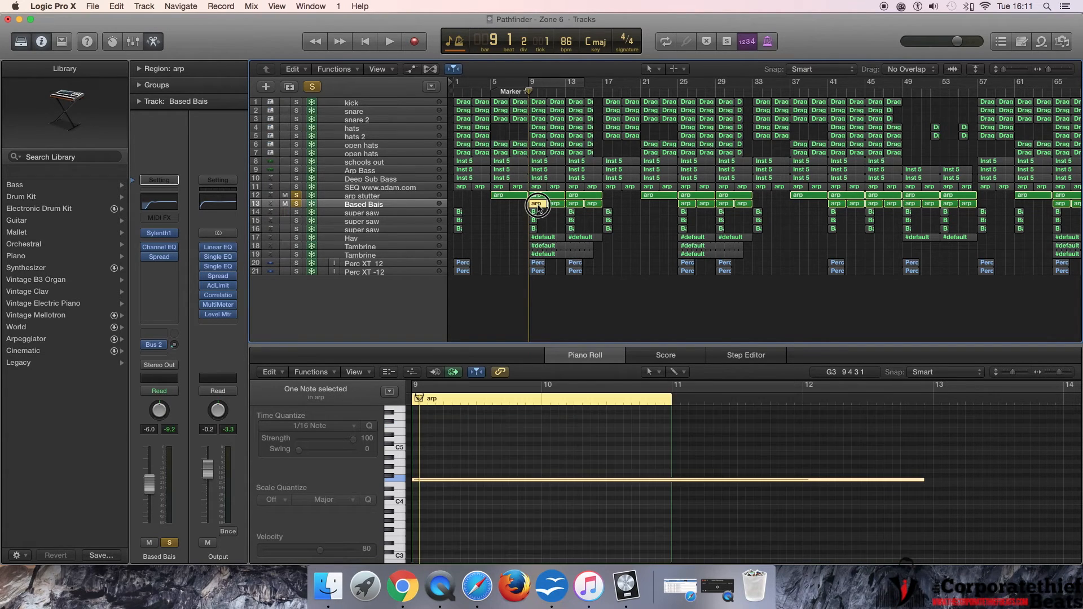
# Check the Based Bais and arp stutter regions up to bar 13 and play both soloed tracks from bar 9
pyautogui.click(571, 204)
pyautogui.click(546, 195)
pyautogui.click(575, 197)
pyautogui.press('space')
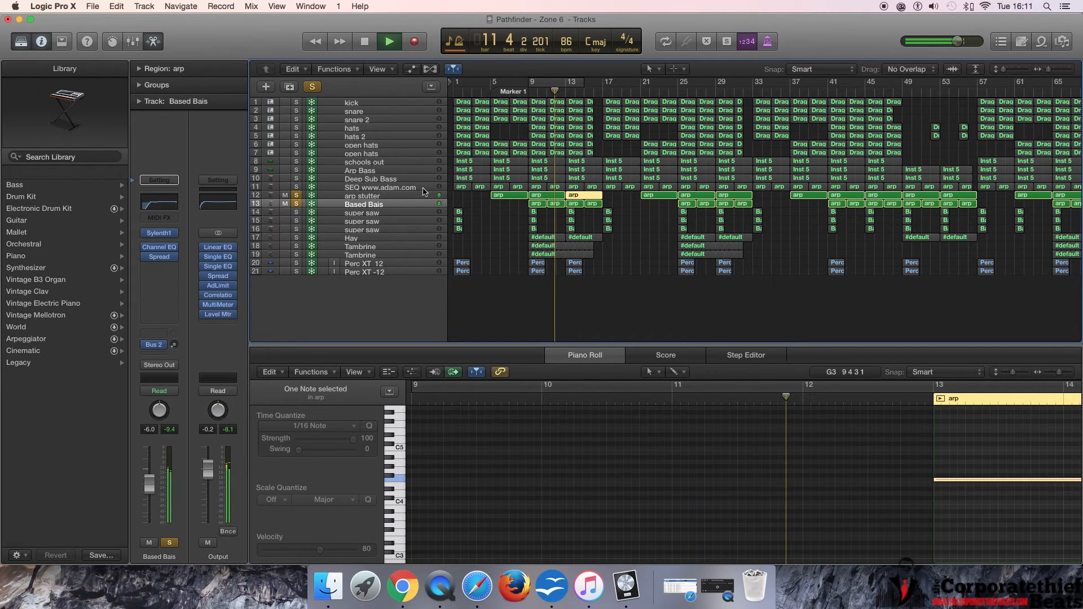
pyautogui.press('space')
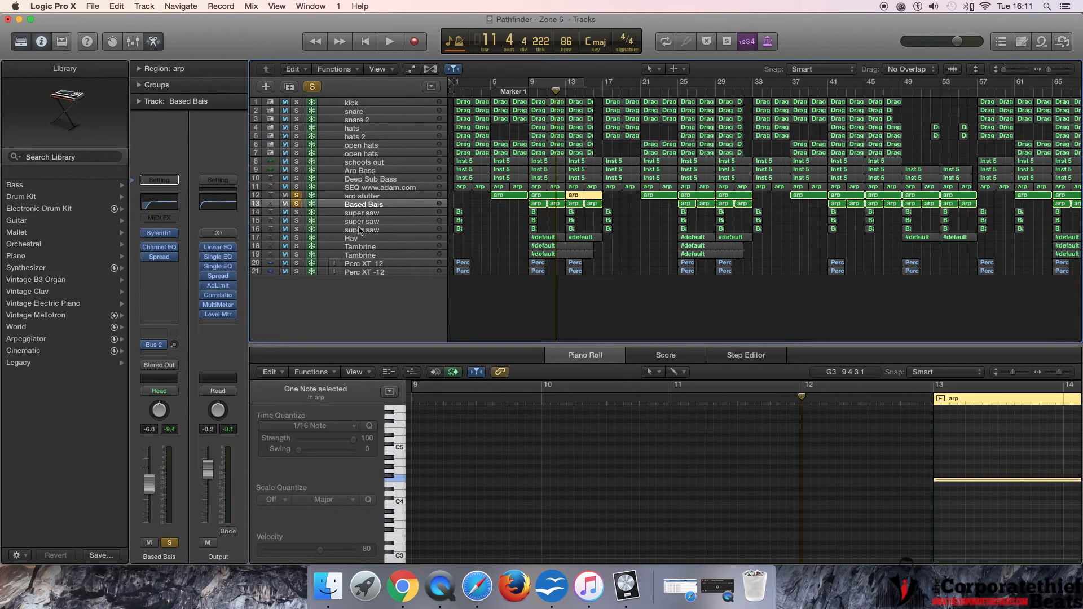
# Clear the arp stutter and Based Bais solos and play the full arrangement from about bar 7 to bar 17, adjusting the system volume
pyautogui.click(296, 195)
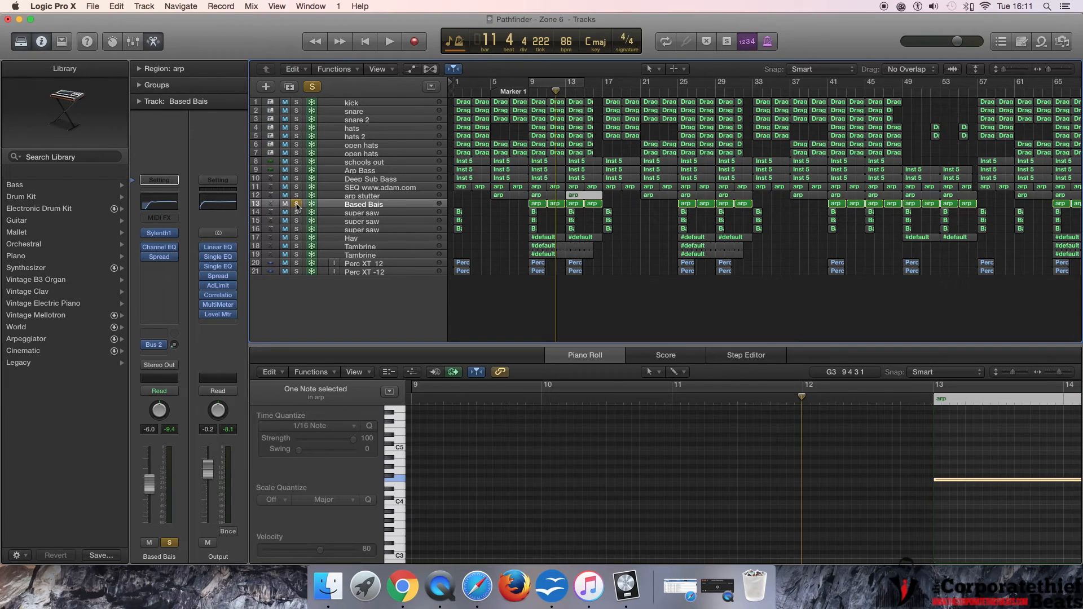
pyautogui.click(296, 204)
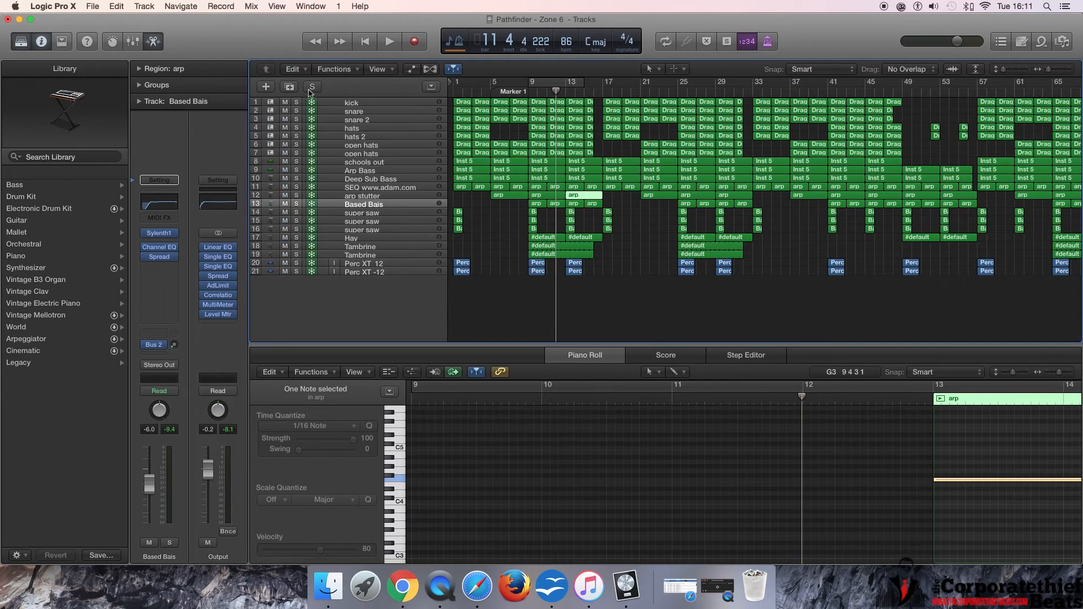
pyautogui.click(511, 90)
pyautogui.press('space')
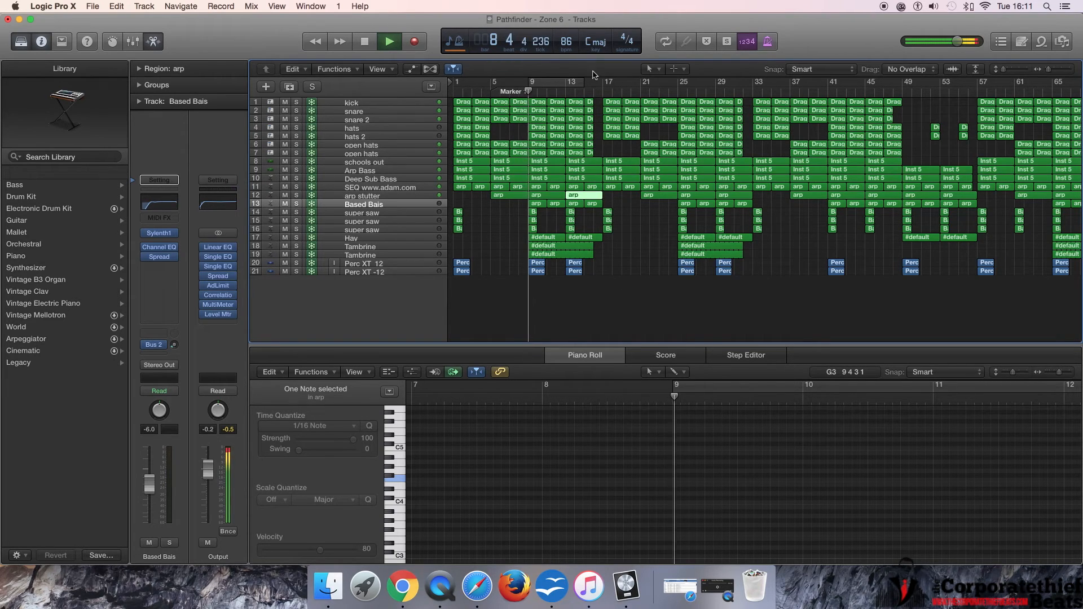
pyautogui.click(934, 7)
pyautogui.moveTo(935, 47); pyautogui.dragTo(936, 45)
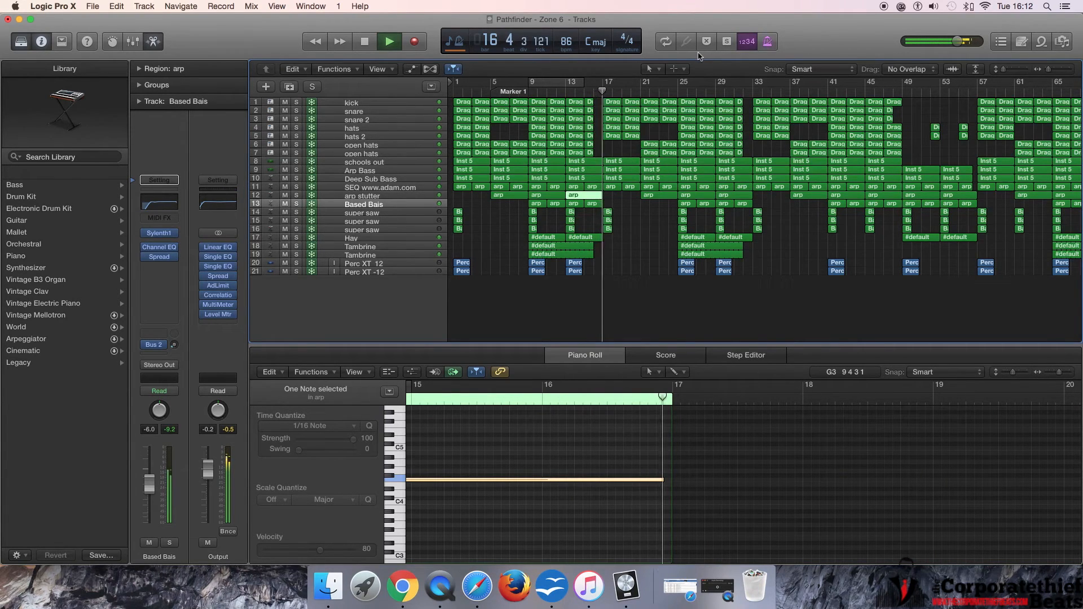
pyautogui.press('space')
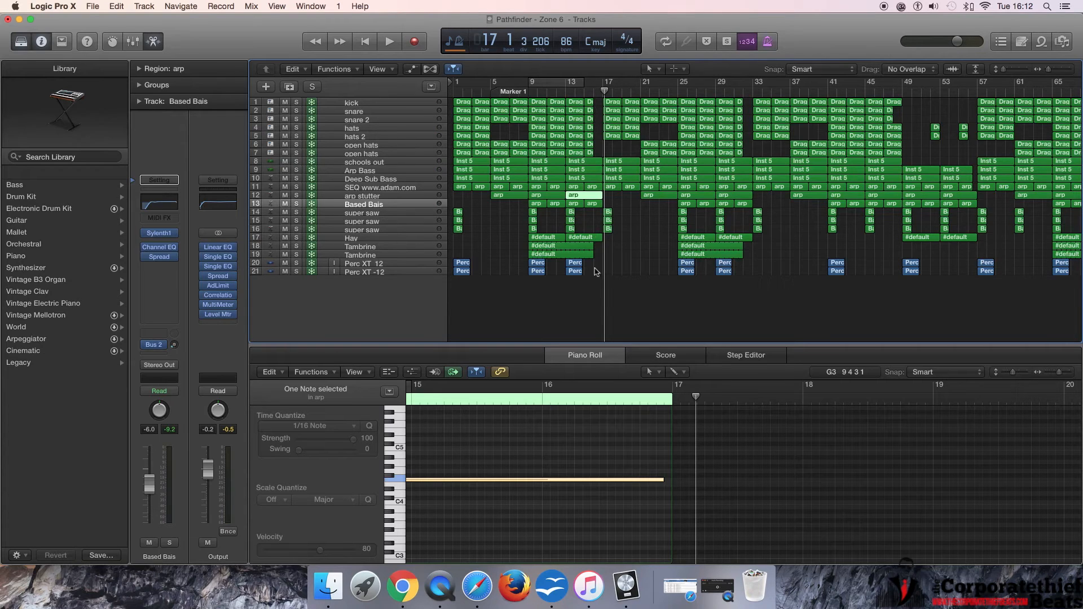
# Play the full mix from bar 16 into bar 17 and select the three super saw regions at bar 17
pyautogui.click(593, 90)
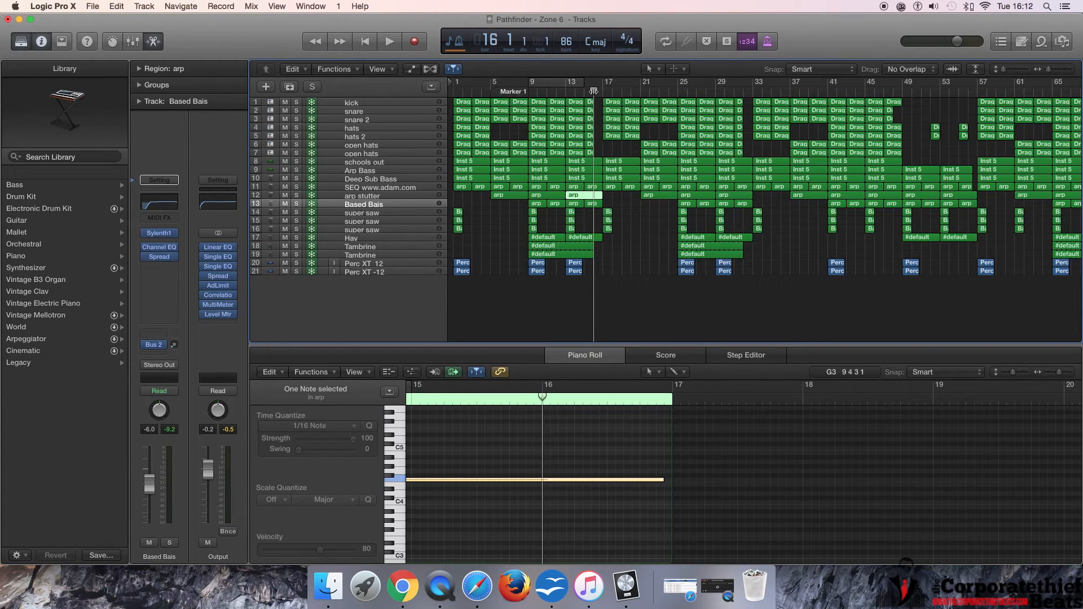
pyautogui.press('space')
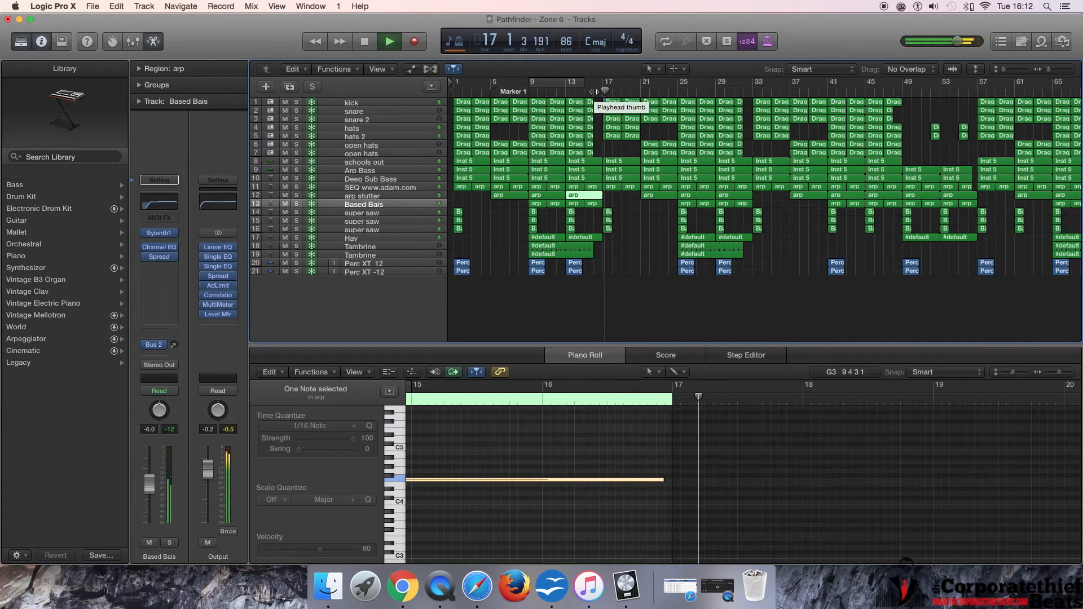
pyautogui.press('space')
pyautogui.click(609, 214)
pyautogui.moveTo(611, 211); pyautogui.dragTo(609, 209)
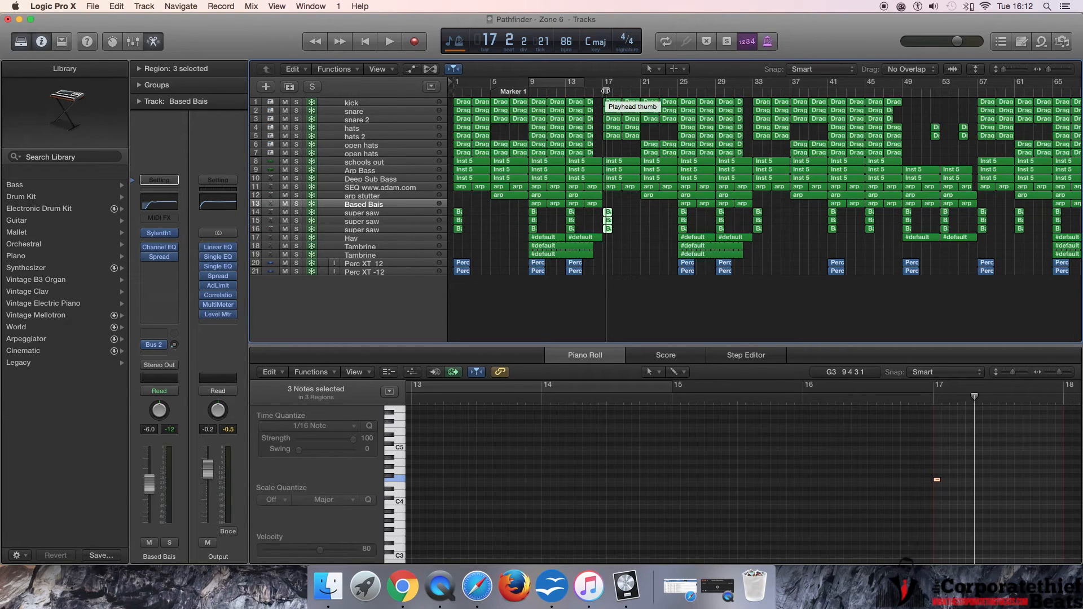
# Play the full mix from bar 17 to bar 22, and replay the transition into bar 17
pyautogui.press('space')
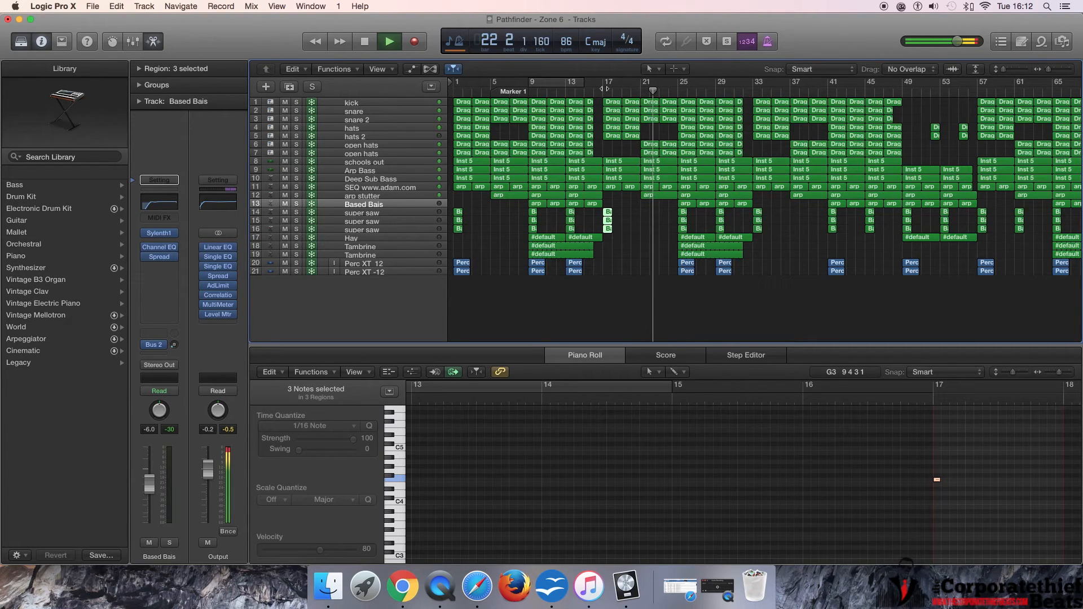
pyautogui.press('space')
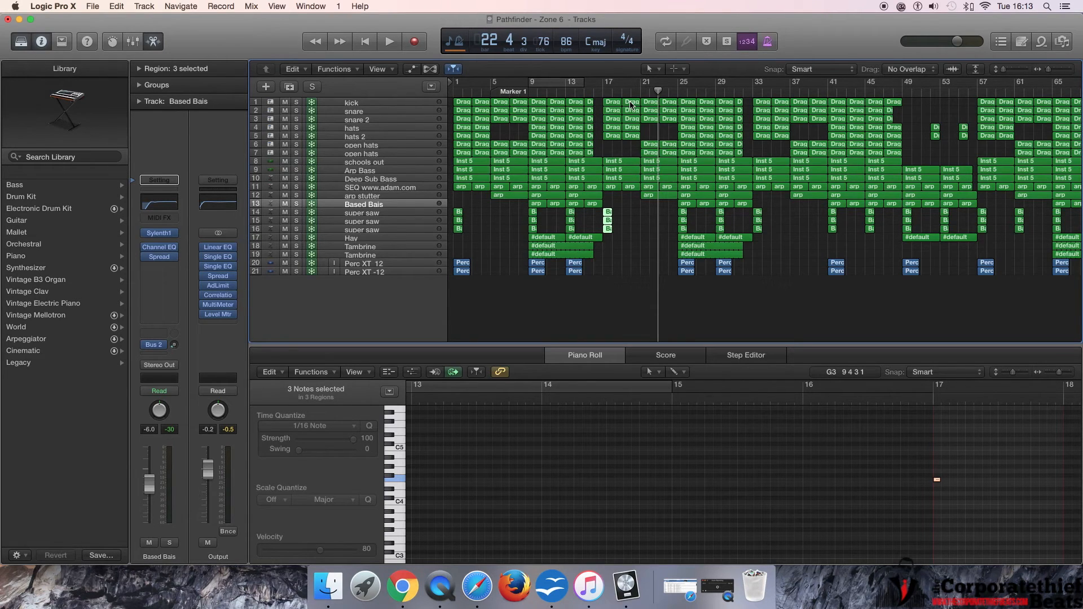
pyautogui.click(602, 90)
pyautogui.press('space')
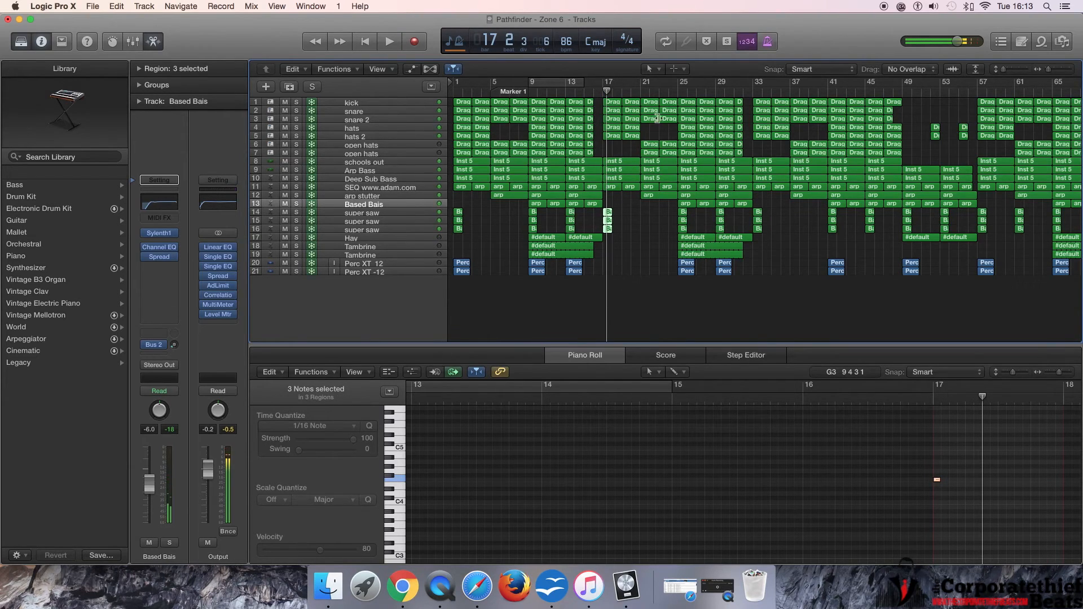
# Play the full mix from bar 47 through the drumless section up to bar 57
pyautogui.hscroll(3, 653, 147)
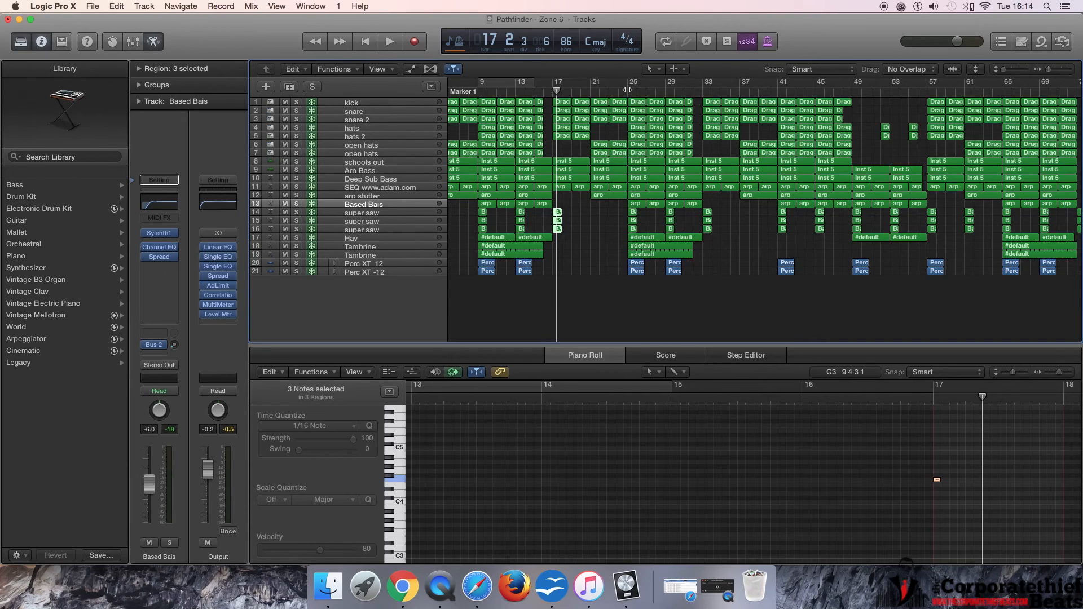
pyautogui.hscroll(5, 713, 90)
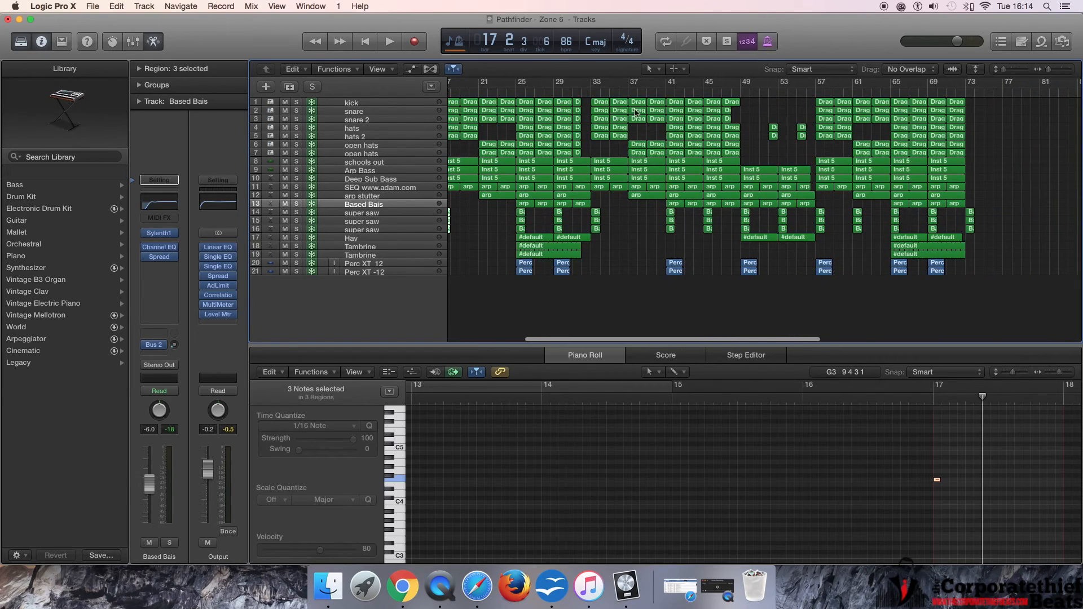
pyautogui.hscroll(5, 655, 136)
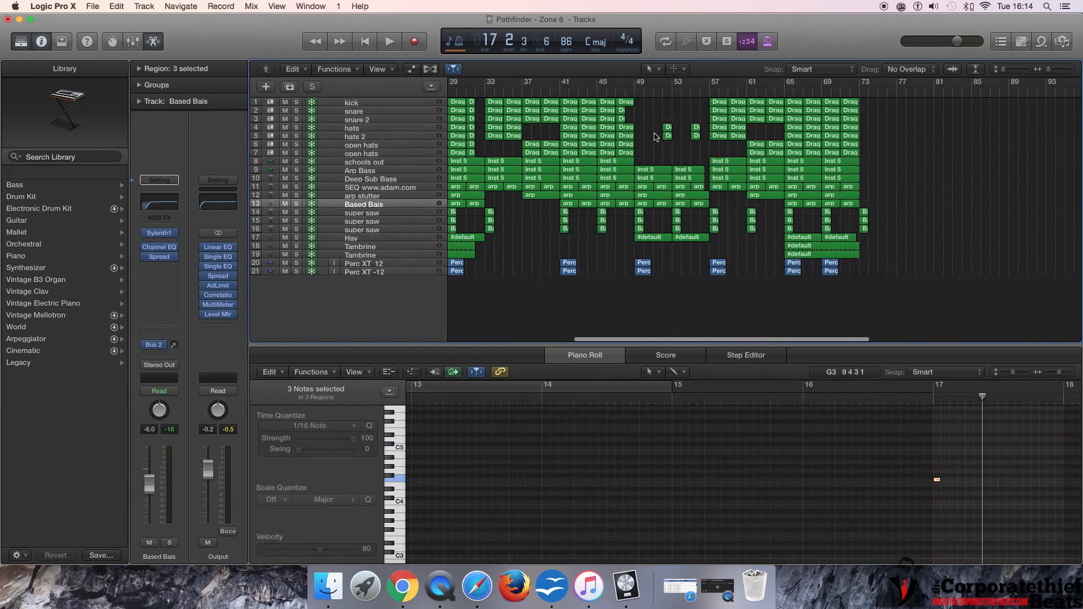
pyautogui.click(635, 89)
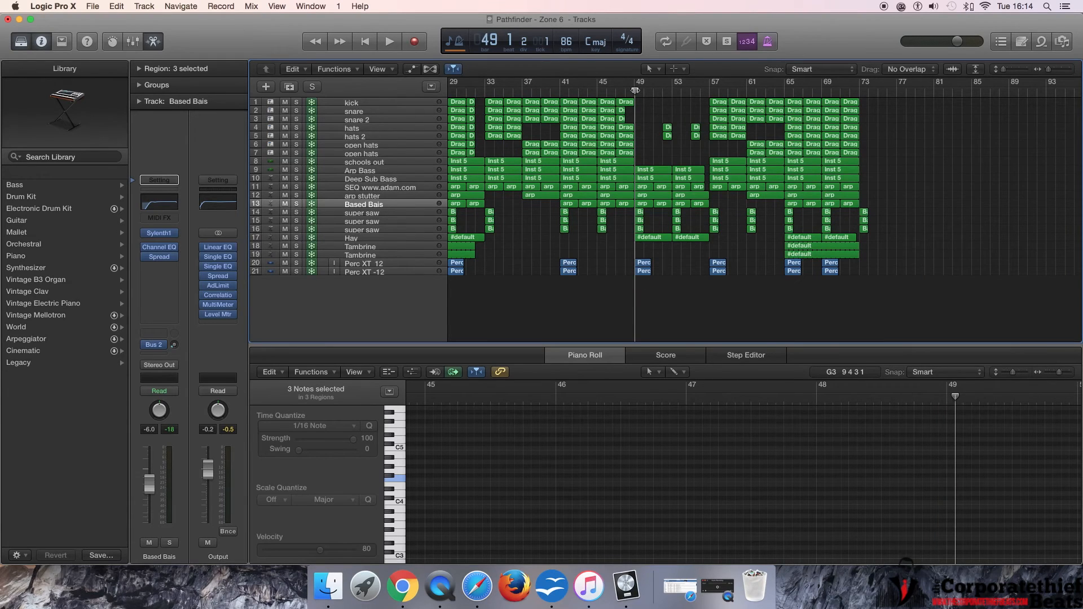
pyautogui.click(619, 93)
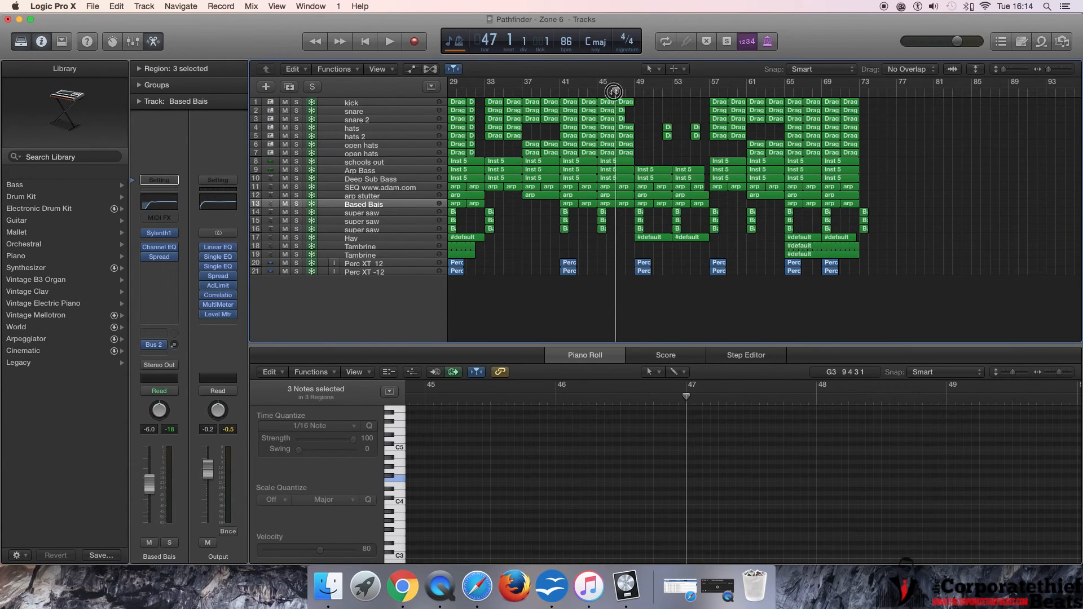
pyautogui.press('space')
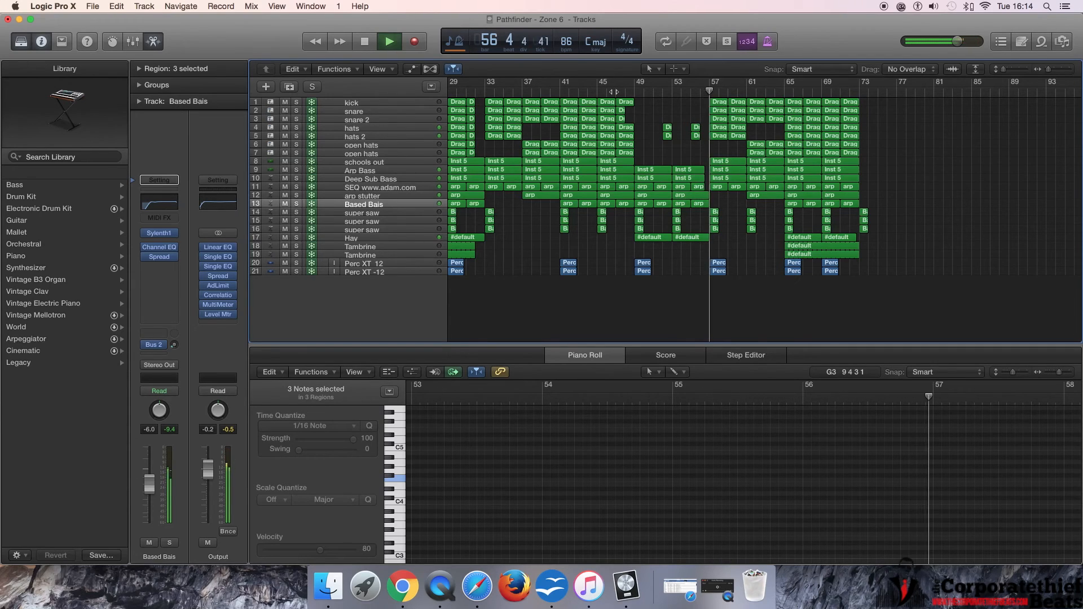
pyautogui.press('space')
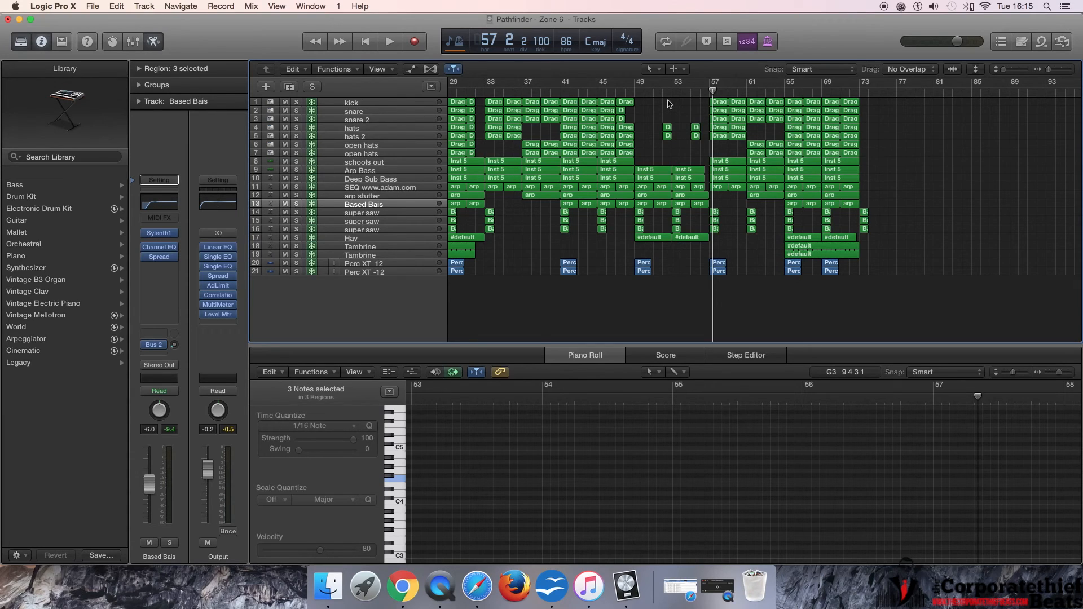
# Play the full mix from about bar 61 to bar 69, adjusting the system volume during playback
pyautogui.click(749, 89)
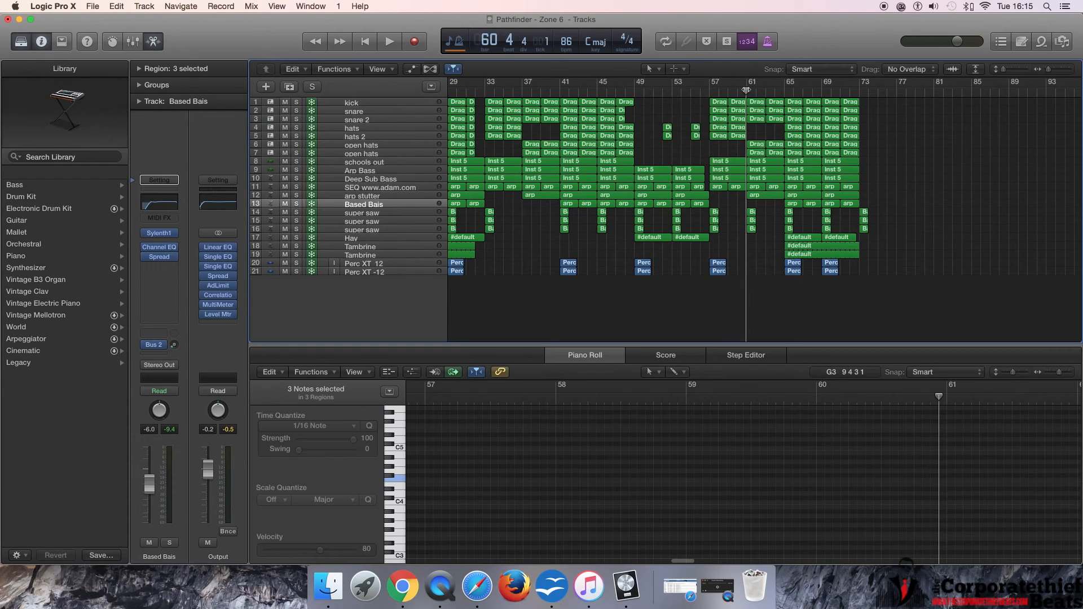
pyautogui.press('space')
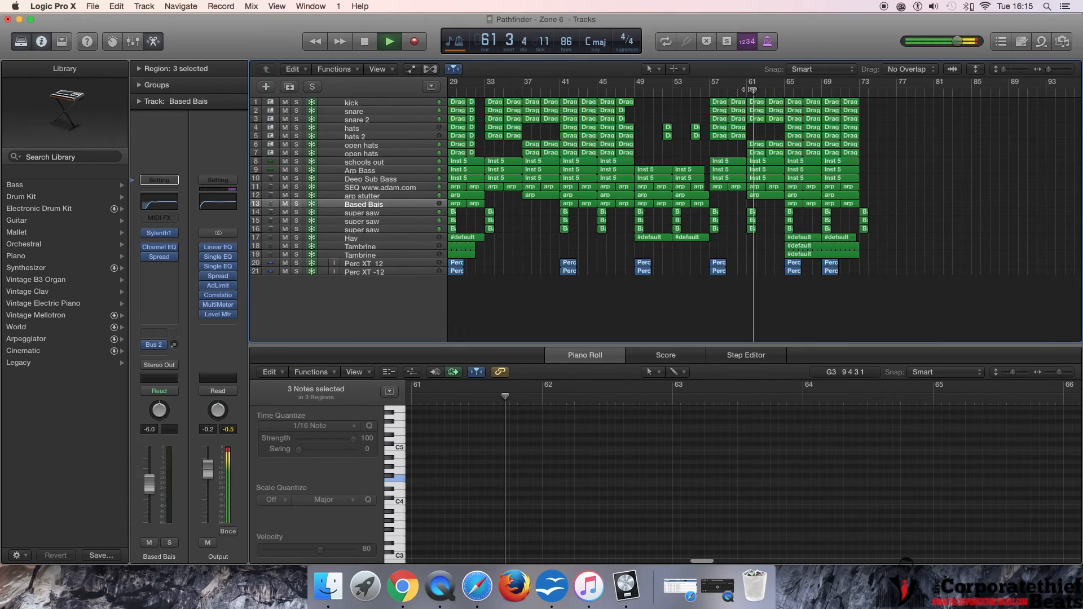
pyautogui.click(935, 6)
pyautogui.moveTo(935, 49); pyautogui.dragTo(935, 45)
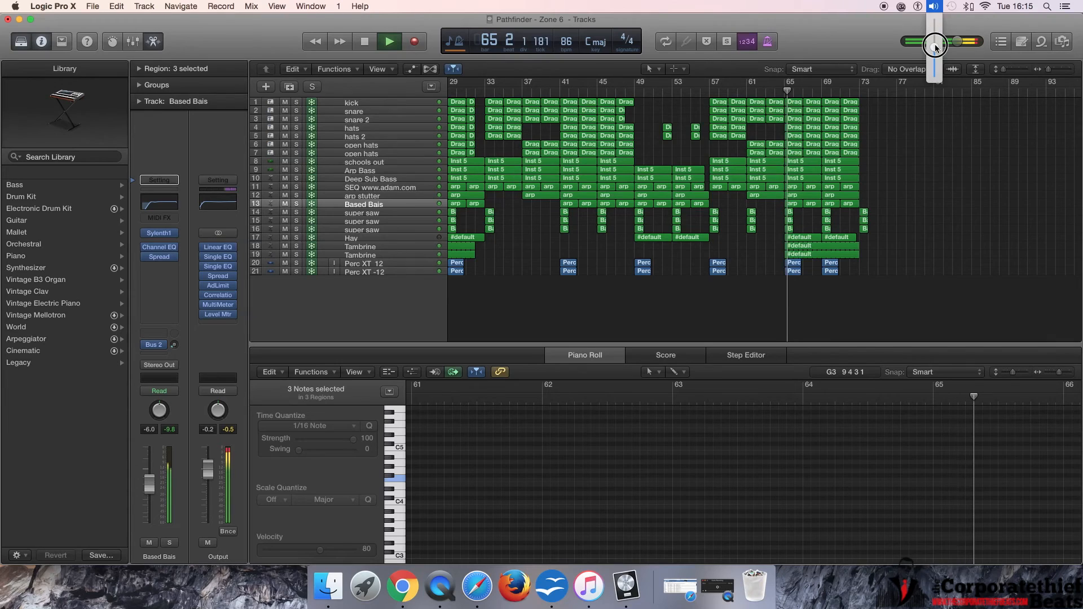
pyautogui.click(935, 47)
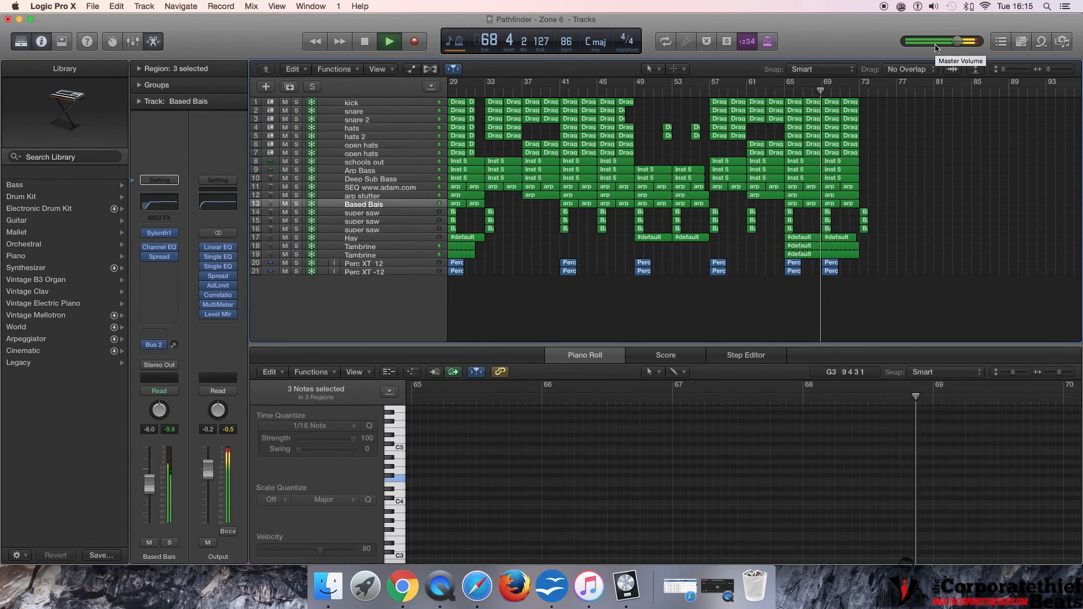
pyautogui.press('space')
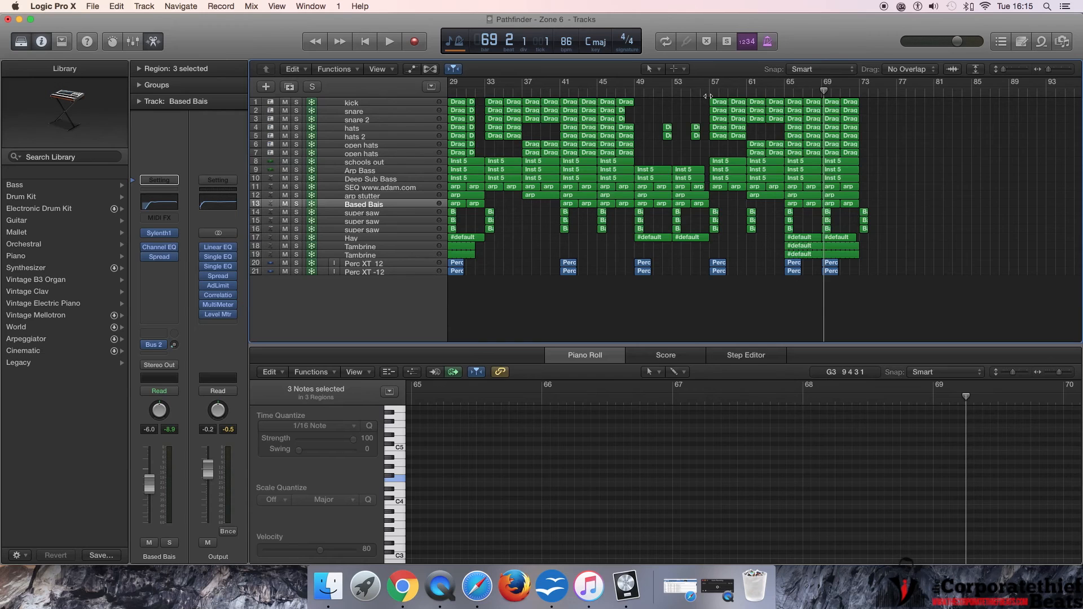
# Open the mixer, enlarge it to show the full channel strips, and look across to the aux, output and VCA channels
pyautogui.hscroll(-5, 708, 96)
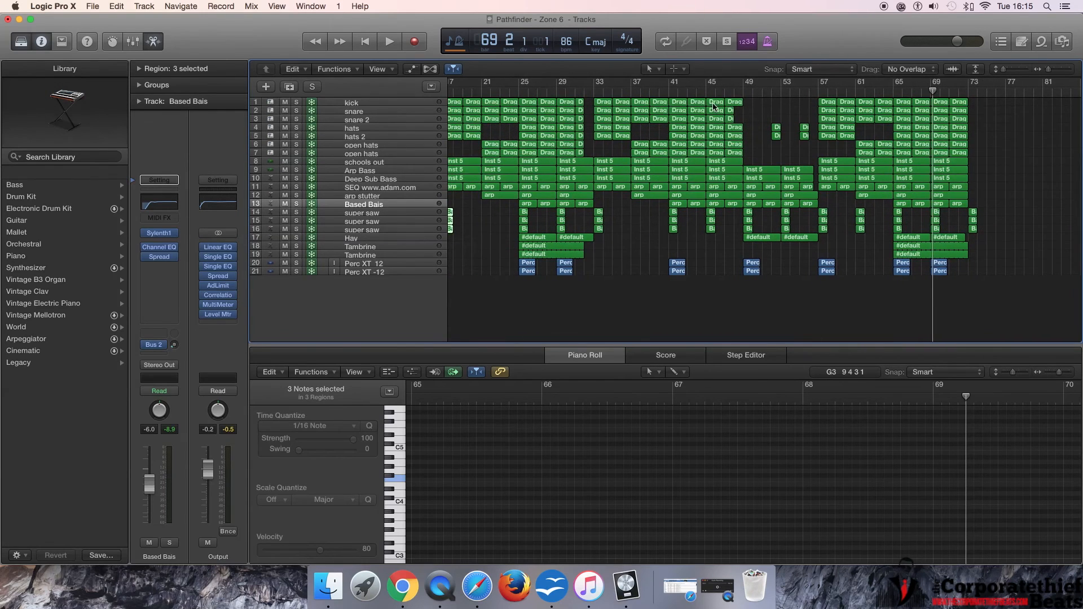
pyautogui.press('x')
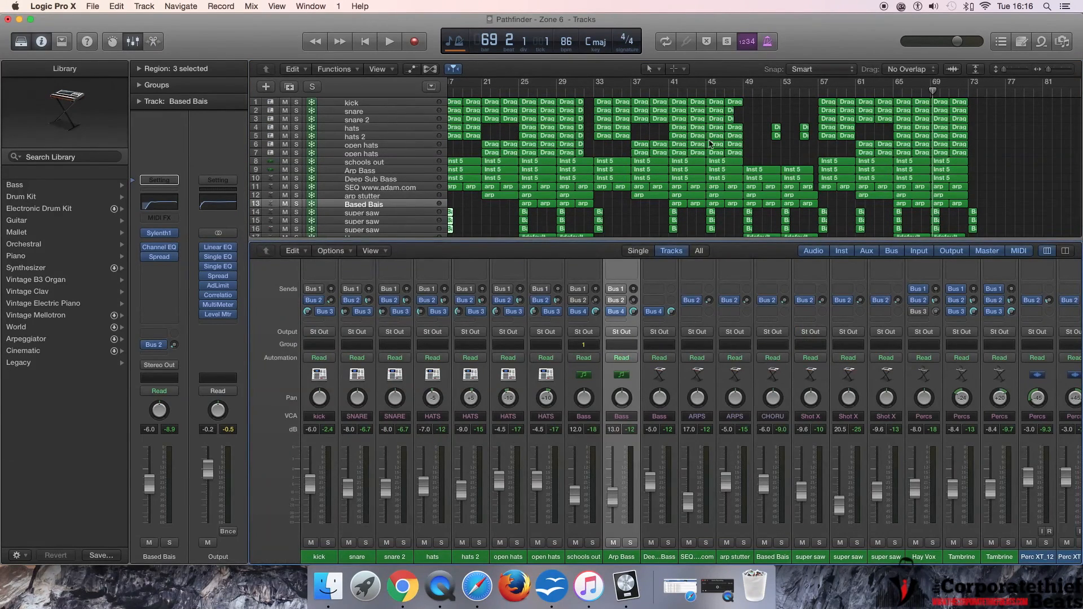
pyautogui.moveTo(705, 236); pyautogui.dragTo(717, 76)
pyautogui.hscroll(3, 596, 246)
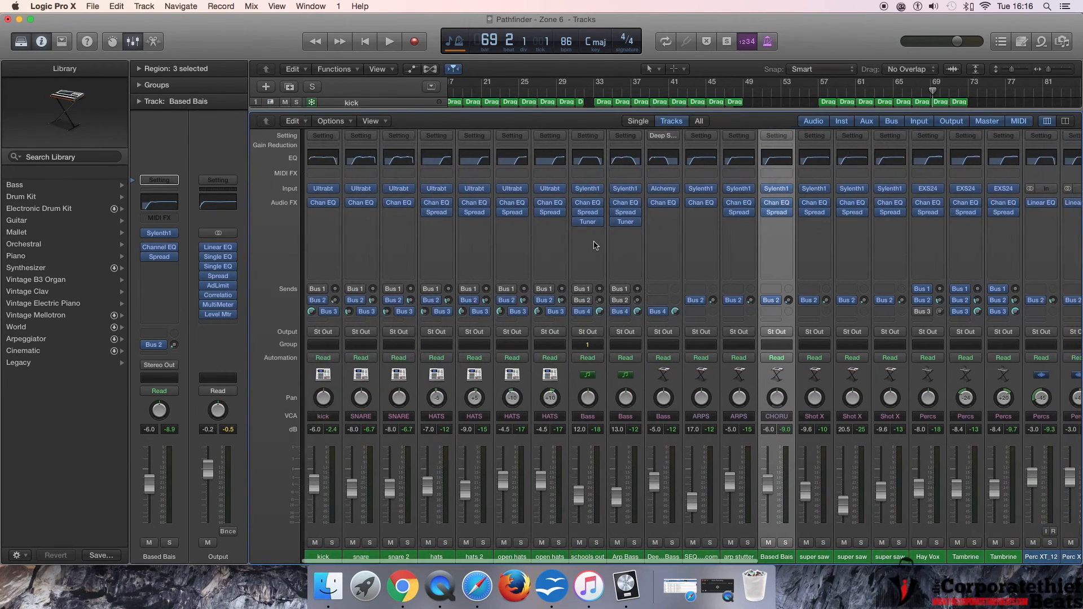
pyautogui.hscroll(10, 596, 245)
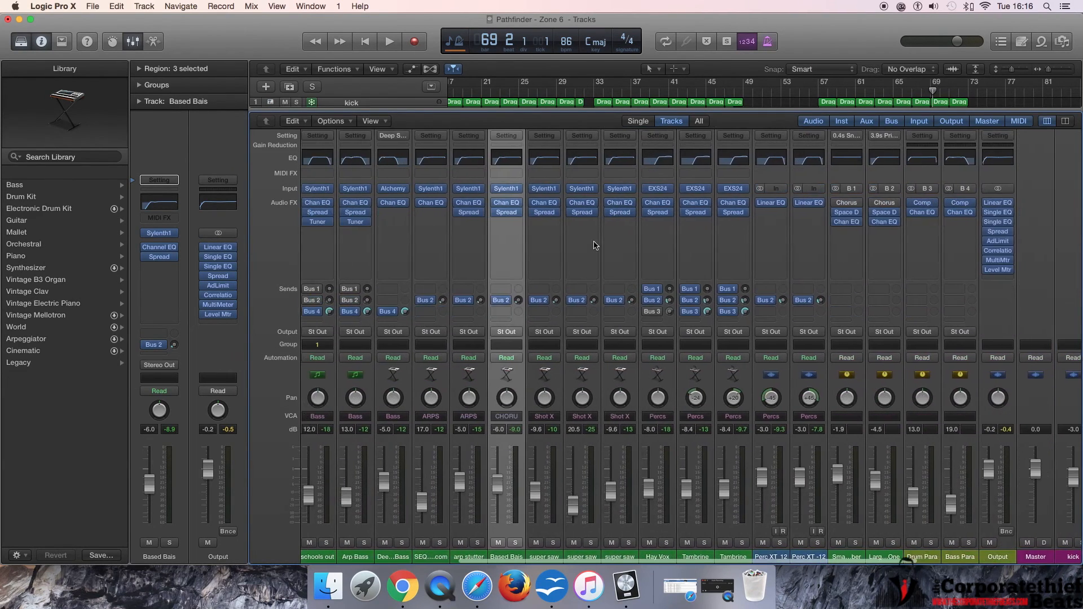
pyautogui.hscroll(1, 449, 226)
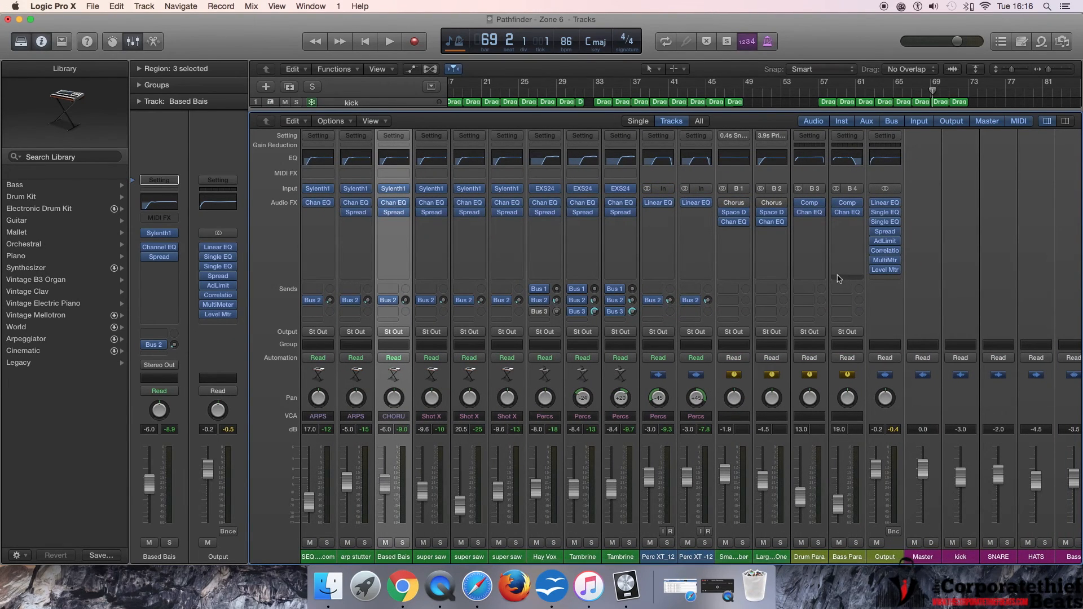
pyautogui.hscroll(5, 847, 279)
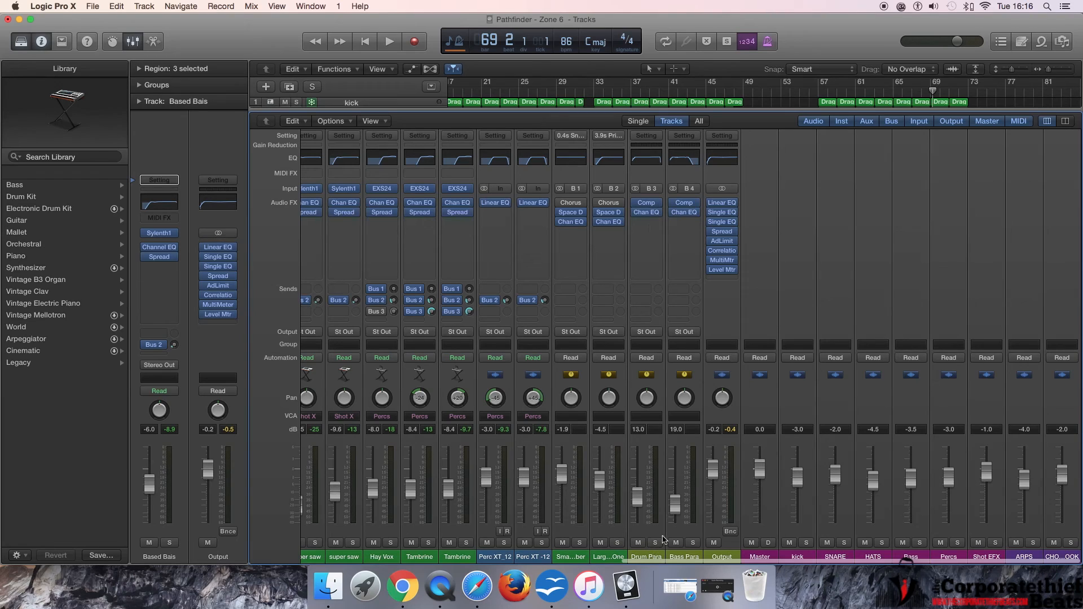
# Inspect the compressor settings on the Bass Para bus and the Drum Para bus, closing each plug-in
pyautogui.moveTo(690, 558)
pyautogui.moveTo(684, 207)
pyautogui.click(686, 207)
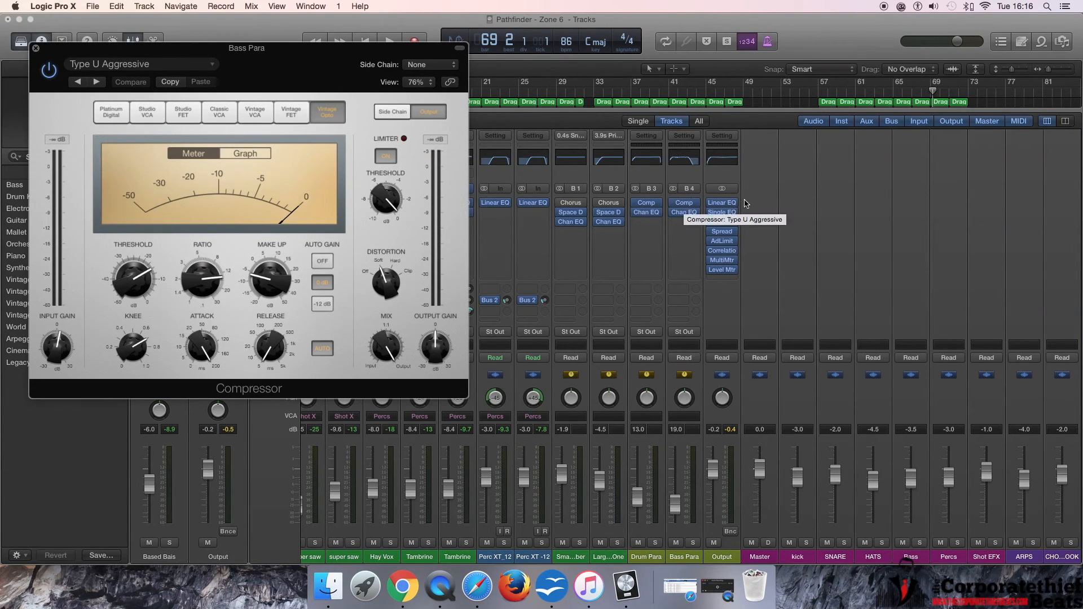
pyautogui.click(35, 48)
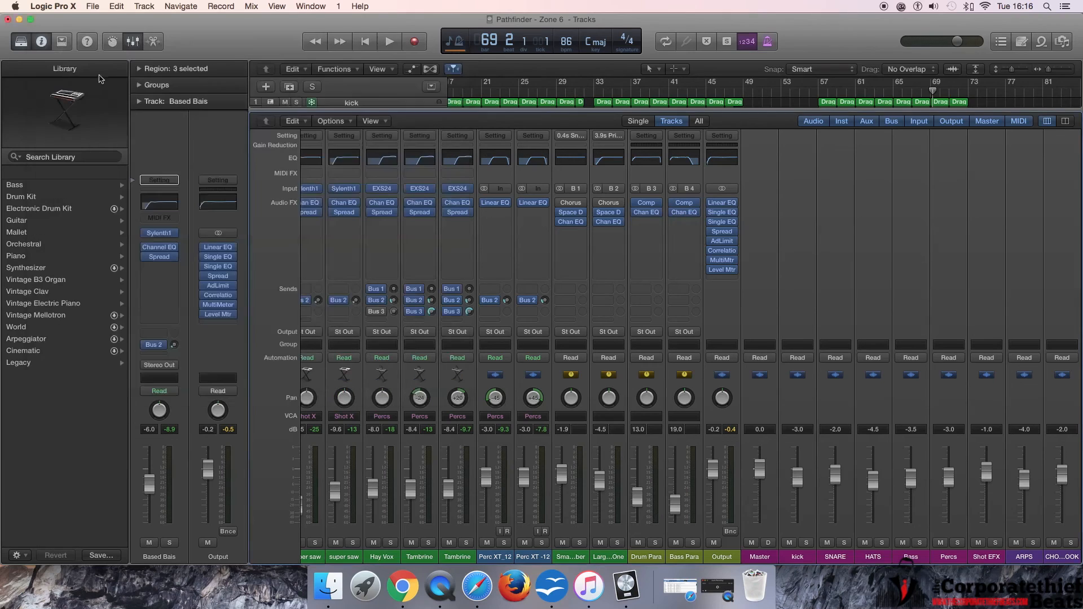
pyautogui.moveTo(654, 209)
pyautogui.click(652, 207)
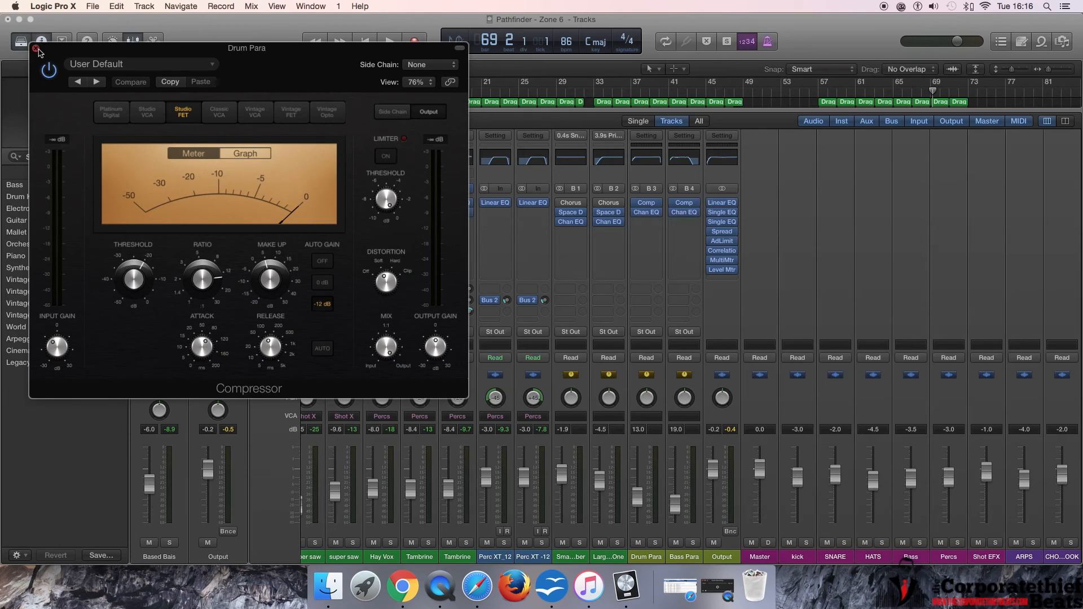
pyautogui.moveTo(125, 269)
pyautogui.click(36, 50)
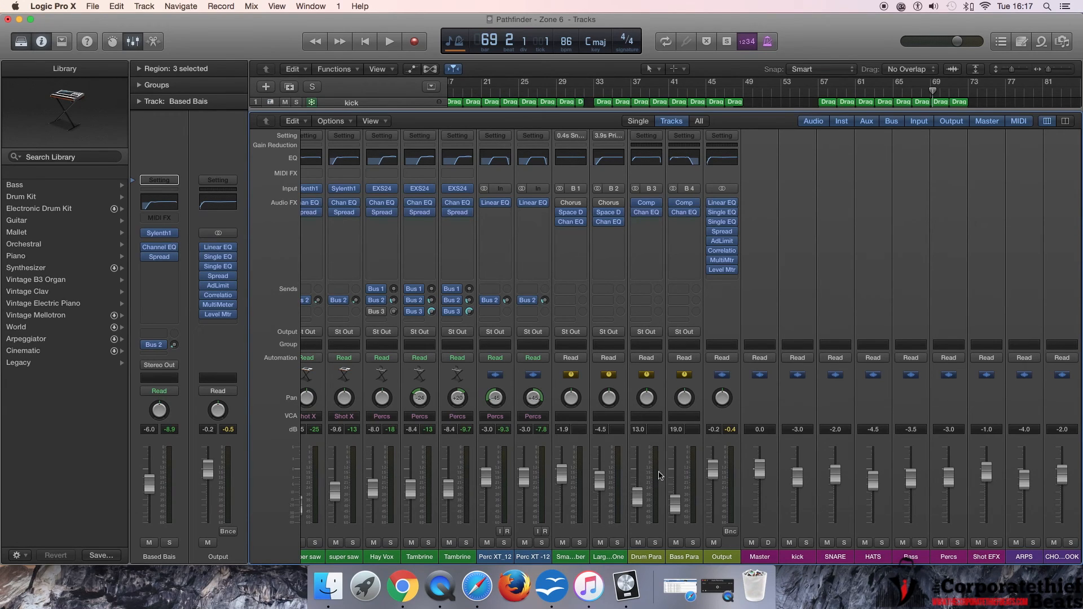
# Mute the Drum Para and Bass Para buses and play the mix from bar 33 with the mixer open
pyautogui.click(639, 543)
pyautogui.click(676, 544)
pyautogui.scroll(-10, 636, 89)
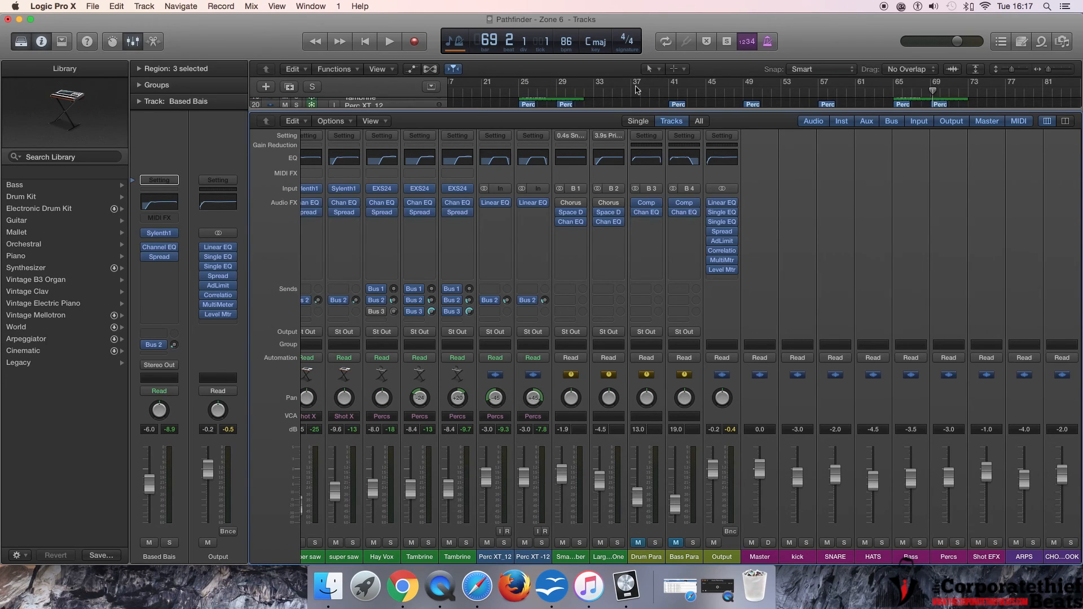
pyautogui.press('x')
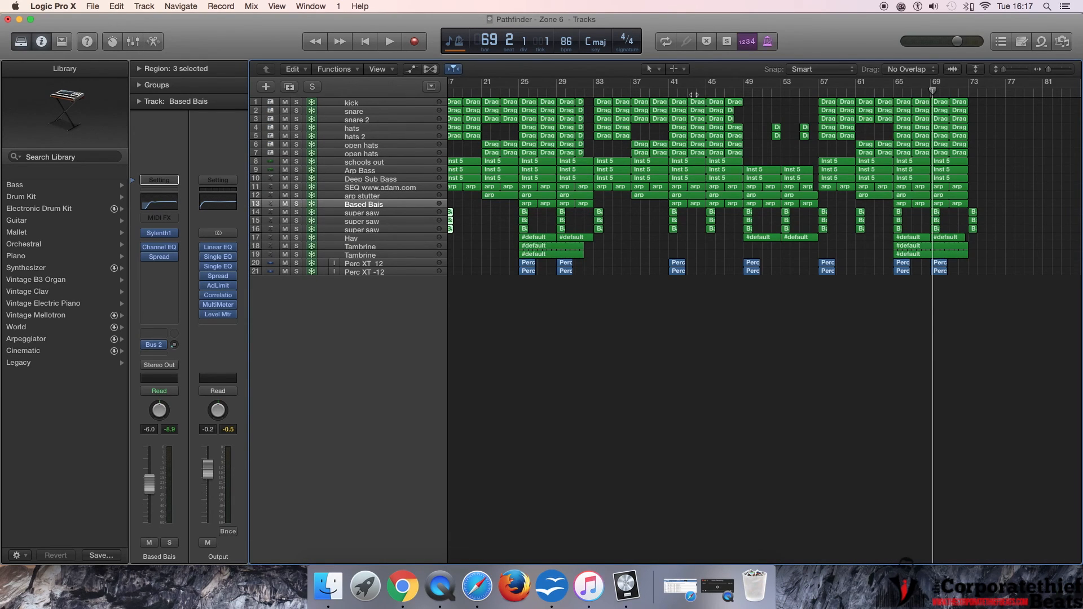
pyautogui.click(597, 89)
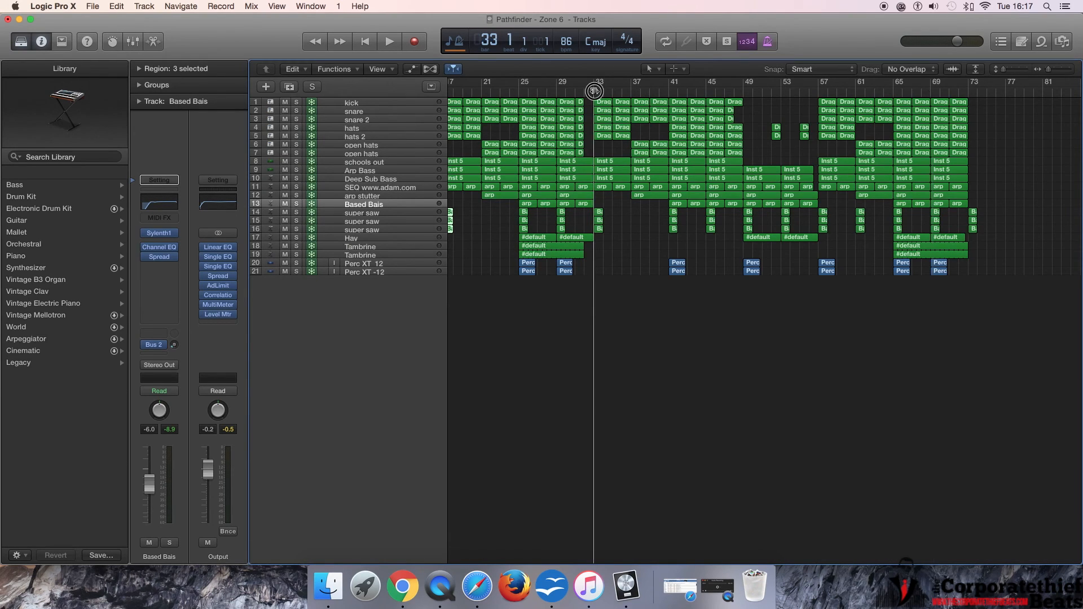
pyautogui.press('space')
pyautogui.press('x')
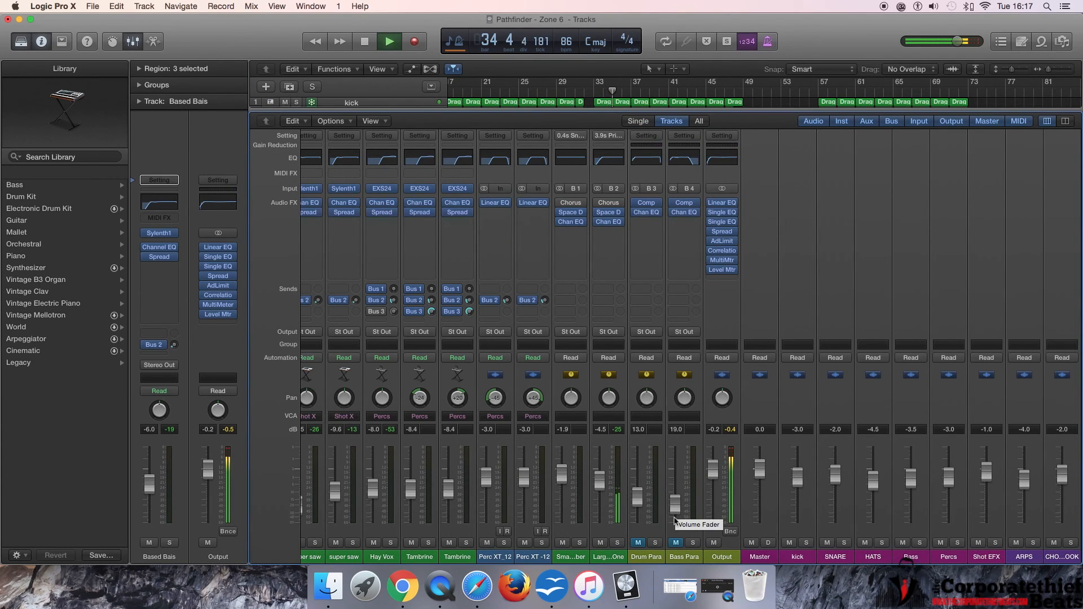
# Unmute the Drum Para bus during playback and listen through bar 37 with Bass Para still muted
pyautogui.click(640, 545)
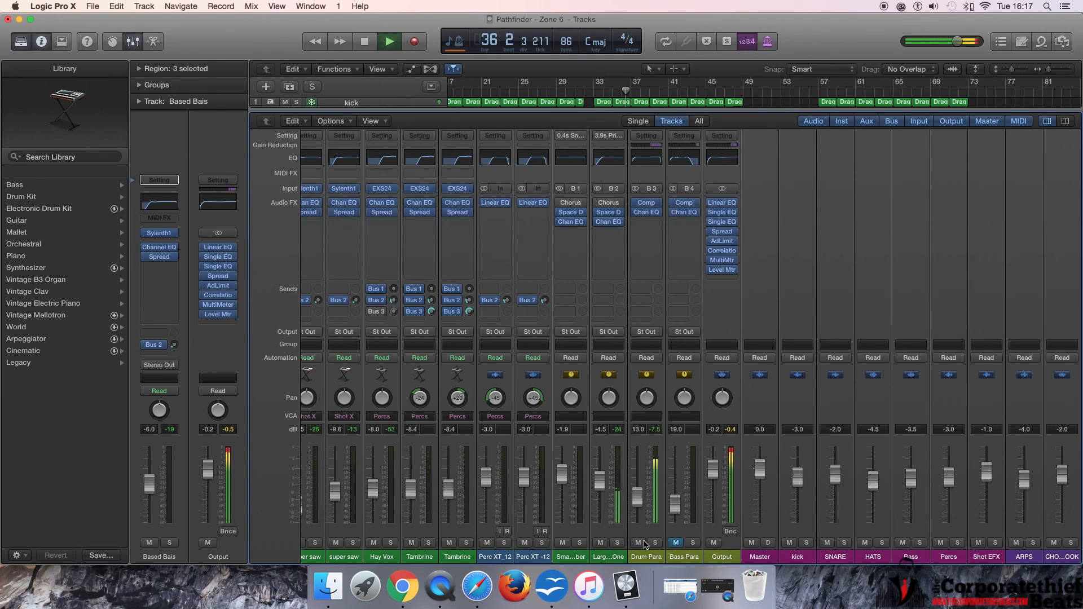
pyautogui.press('space')
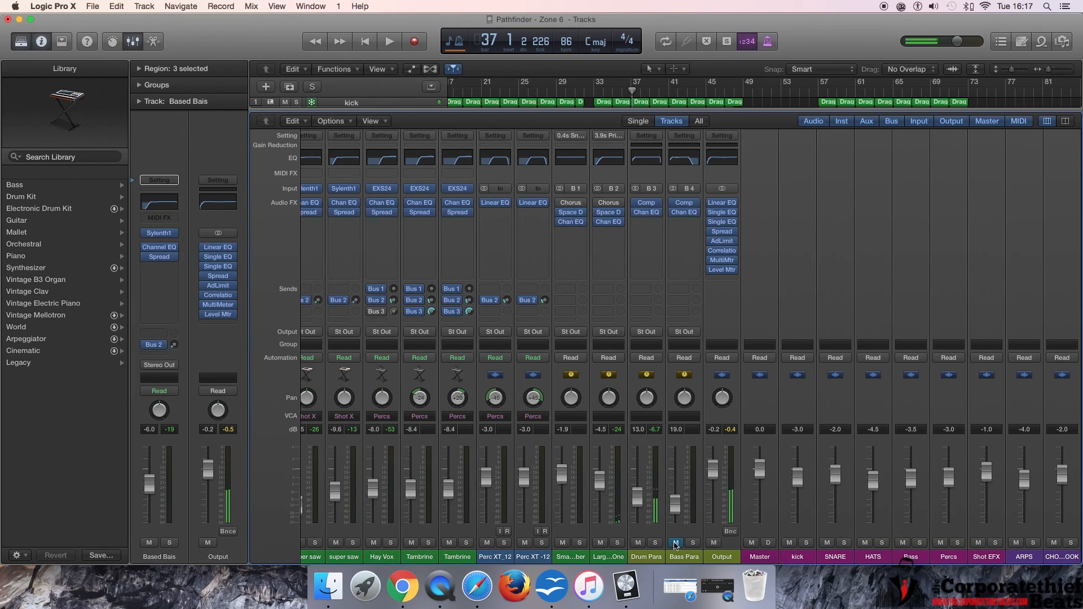
pyautogui.press('space')
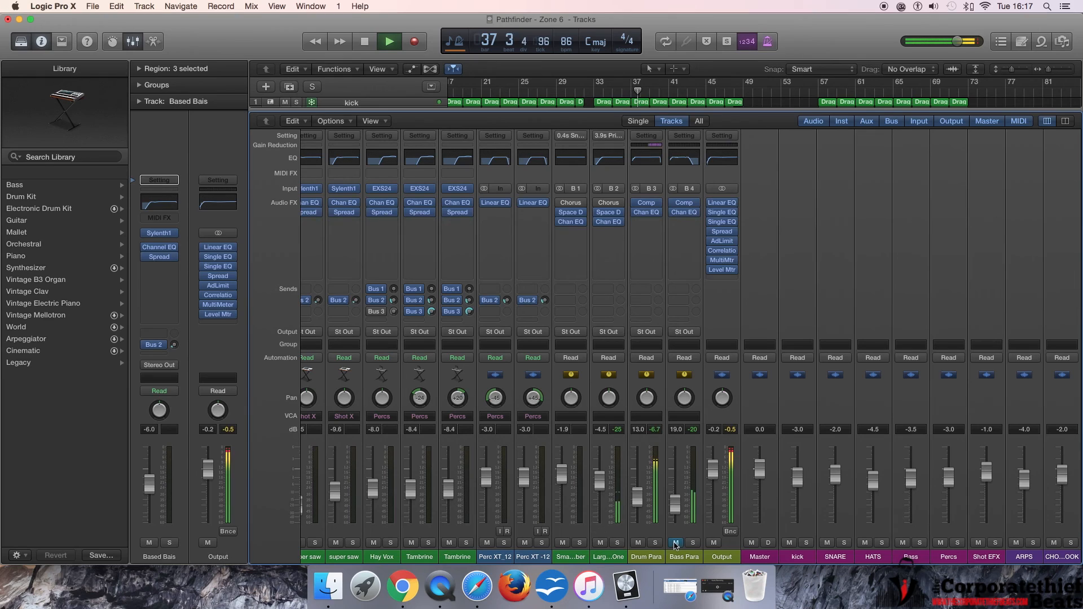
# Toggle the Bass Para bus mute, solo that bus to hear it up to about bar 39, and clear the solo
pyautogui.click(675, 542)
pyautogui.click(692, 543)
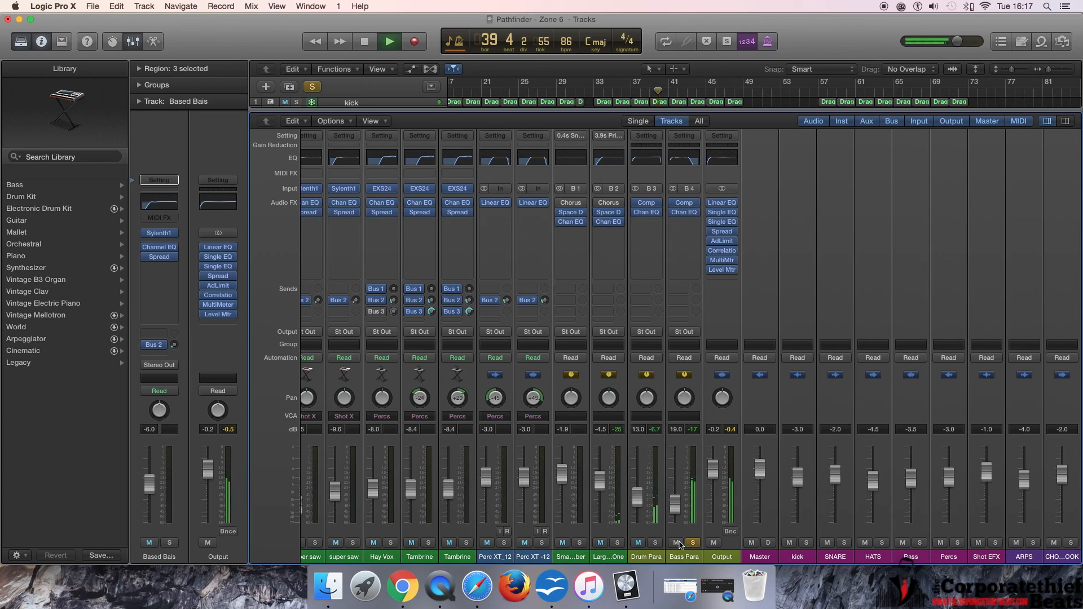
pyautogui.press('space')
pyautogui.click(692, 543)
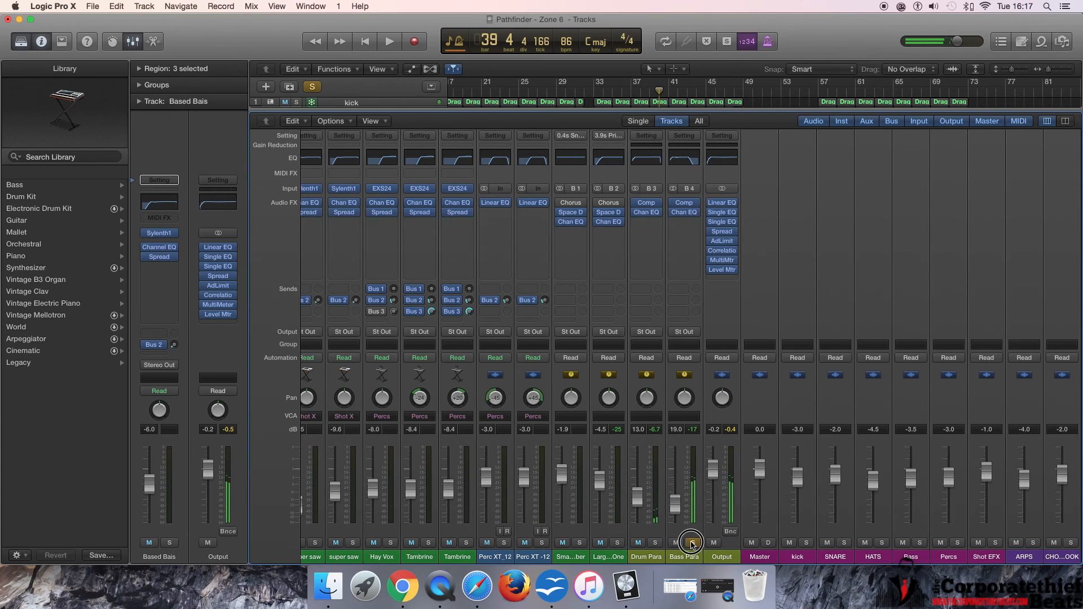
# Solo the Drum Para bus, play from about bar 39, and clear the solo to hear the mix into bar 41
pyautogui.click(656, 543)
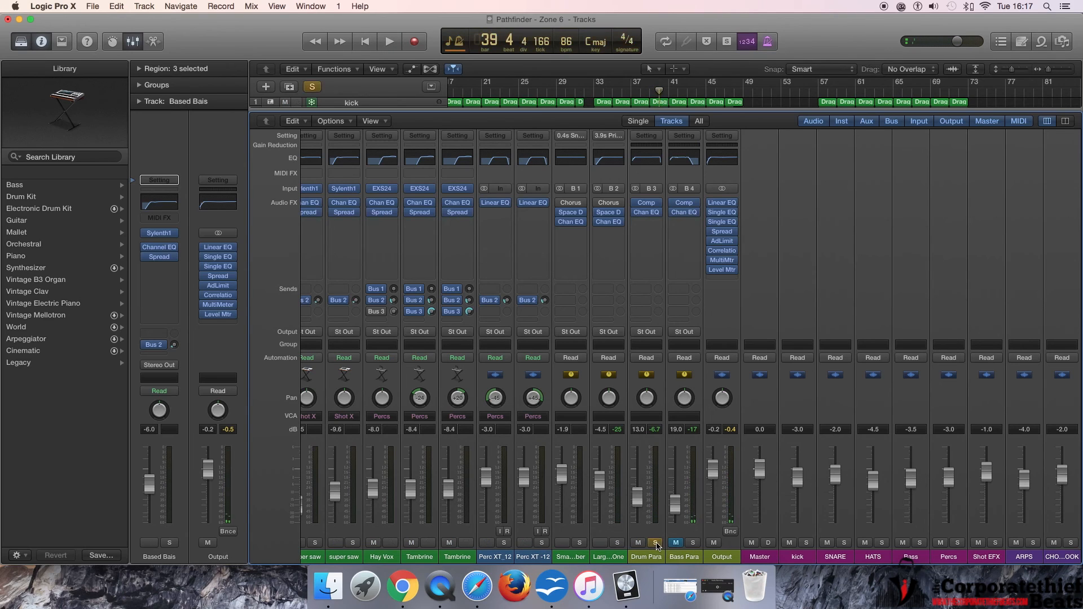
pyautogui.press('space')
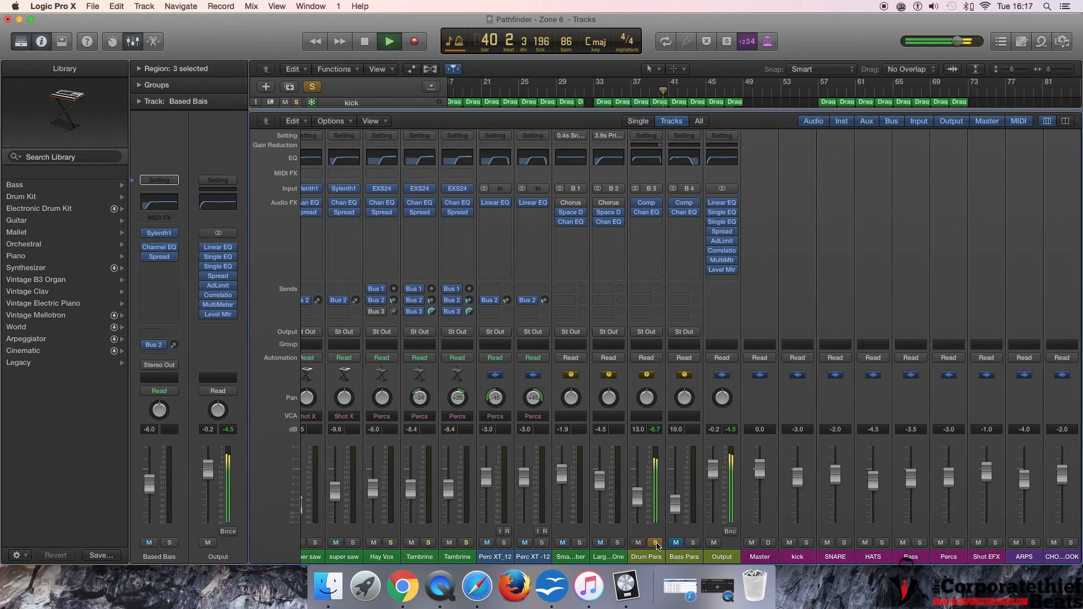
pyautogui.click(656, 543)
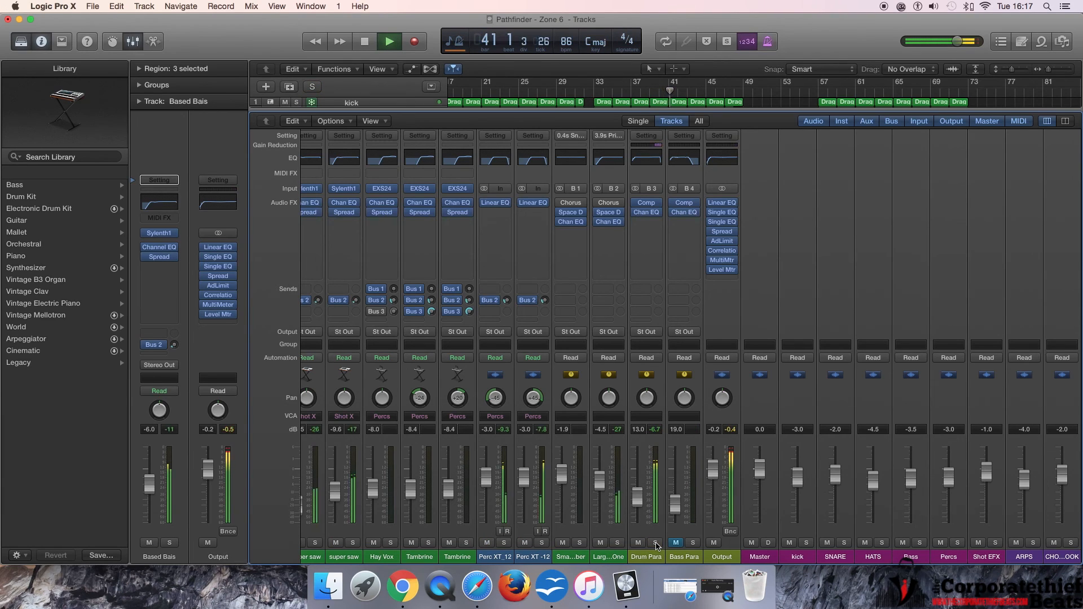
pyautogui.press('space')
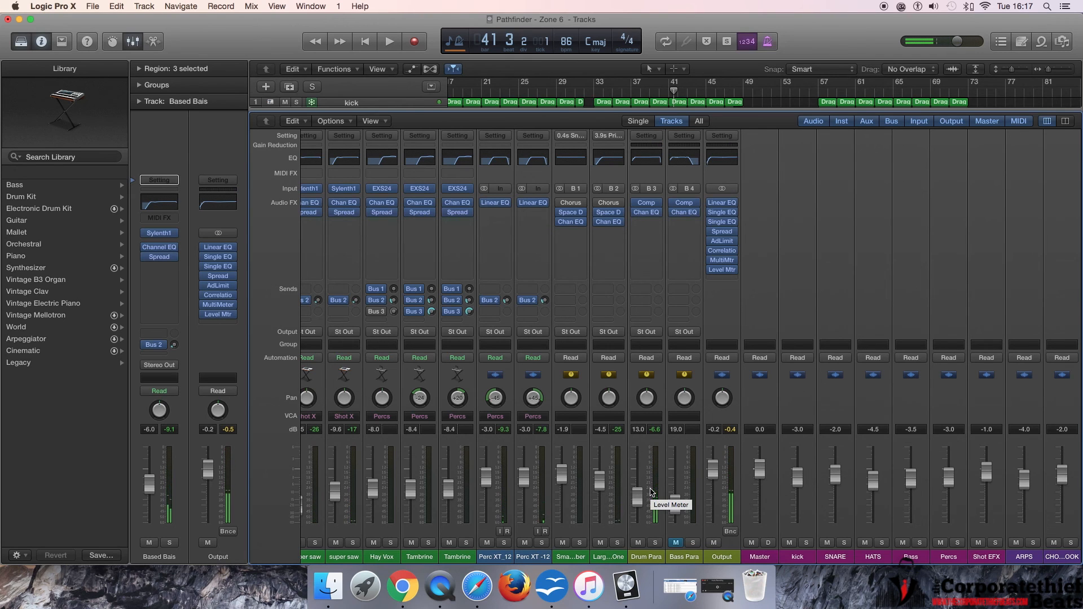
# Look over the track channels and their bus sends in the mixer, and unmute the Bass Para bus
pyautogui.hscroll(-5, 612, 496)
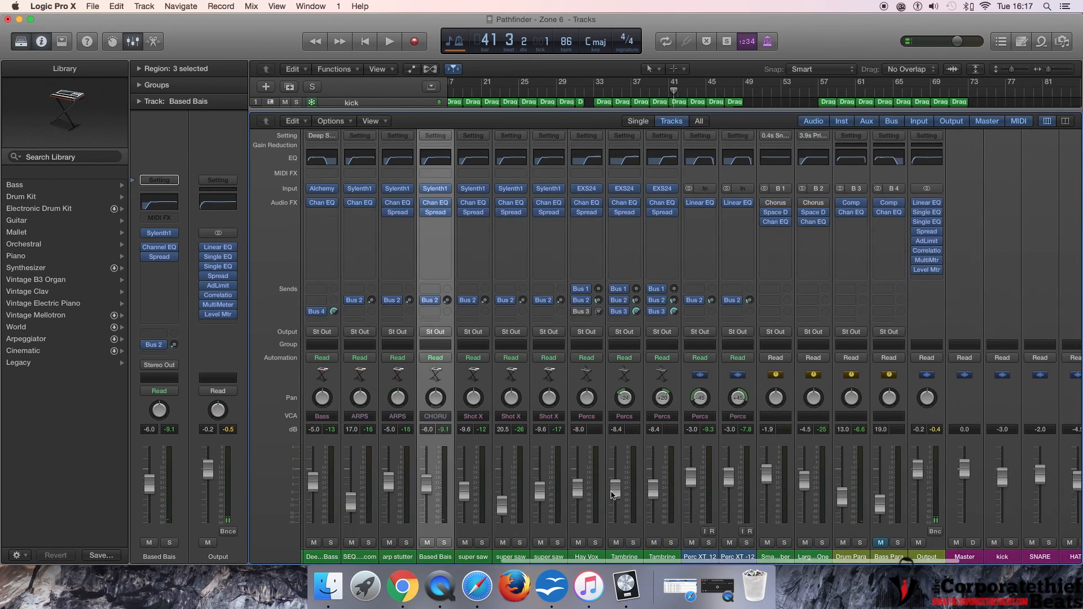
pyautogui.hscroll(-7, 612, 496)
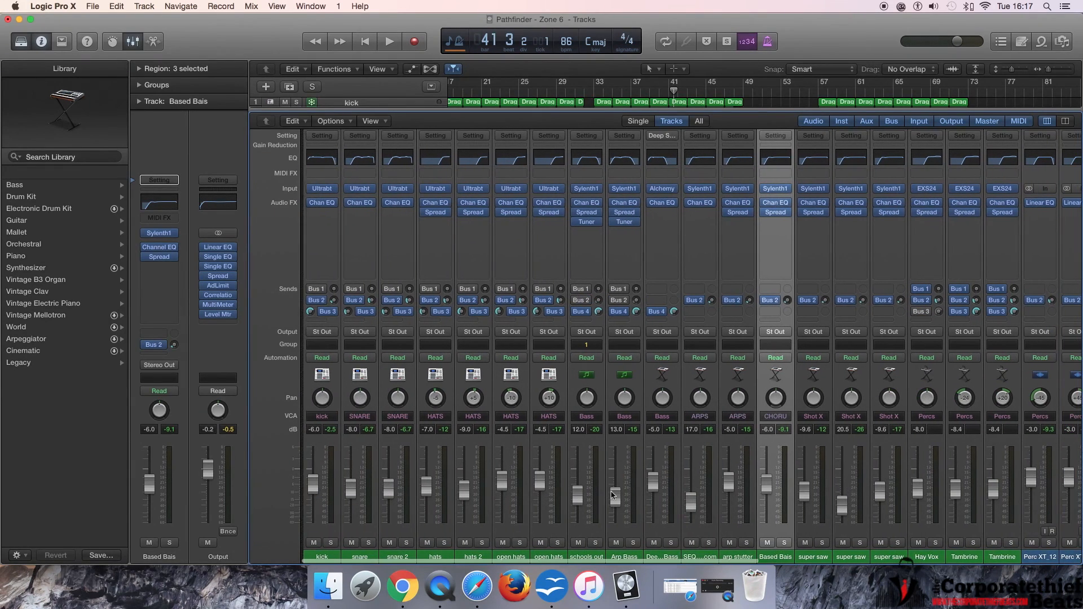
pyautogui.hscroll(10, 479, 501)
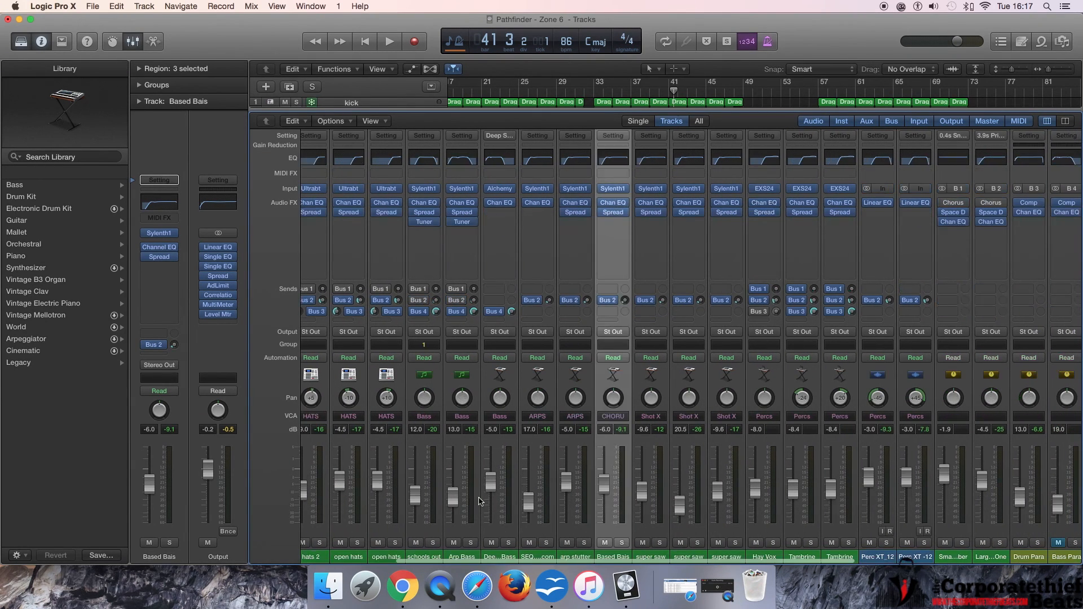
pyautogui.hscroll(3, 479, 501)
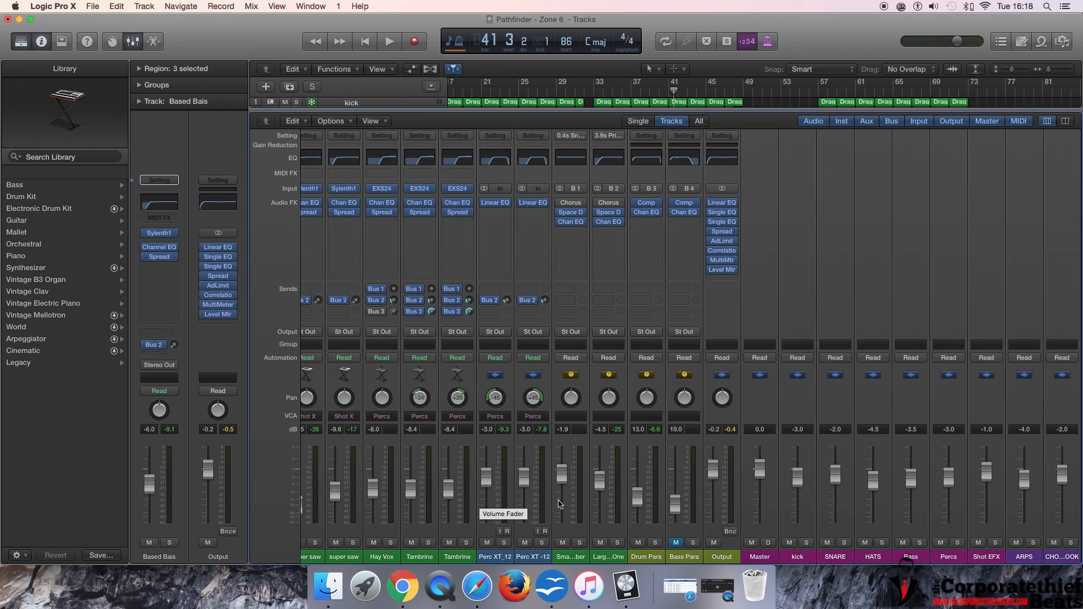
pyautogui.click(676, 544)
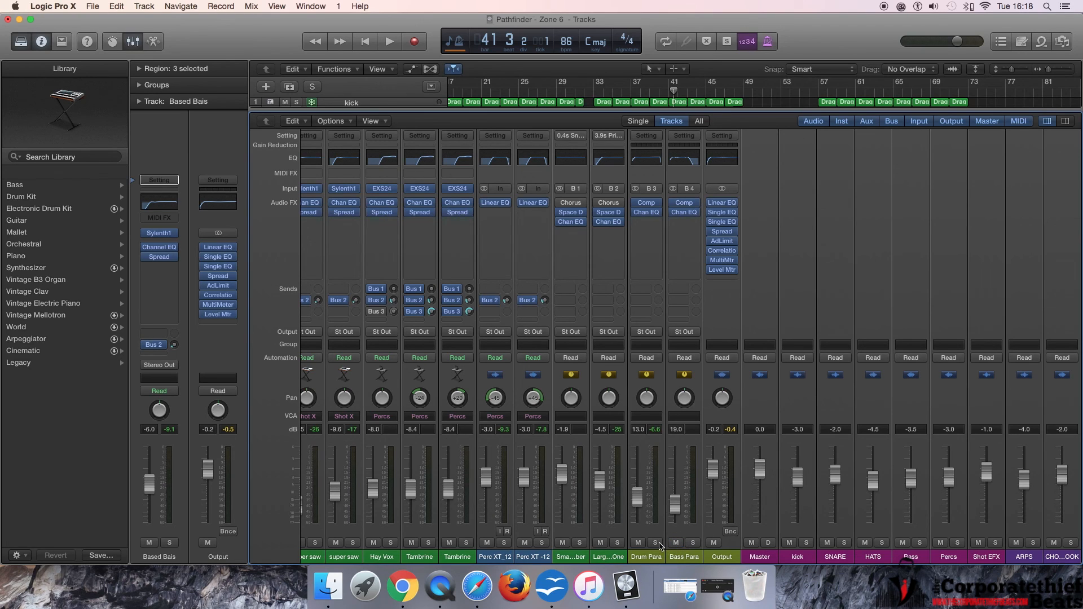
# Close the mixer to return to the full arrangement and lower the system volume
pyautogui.press('x')
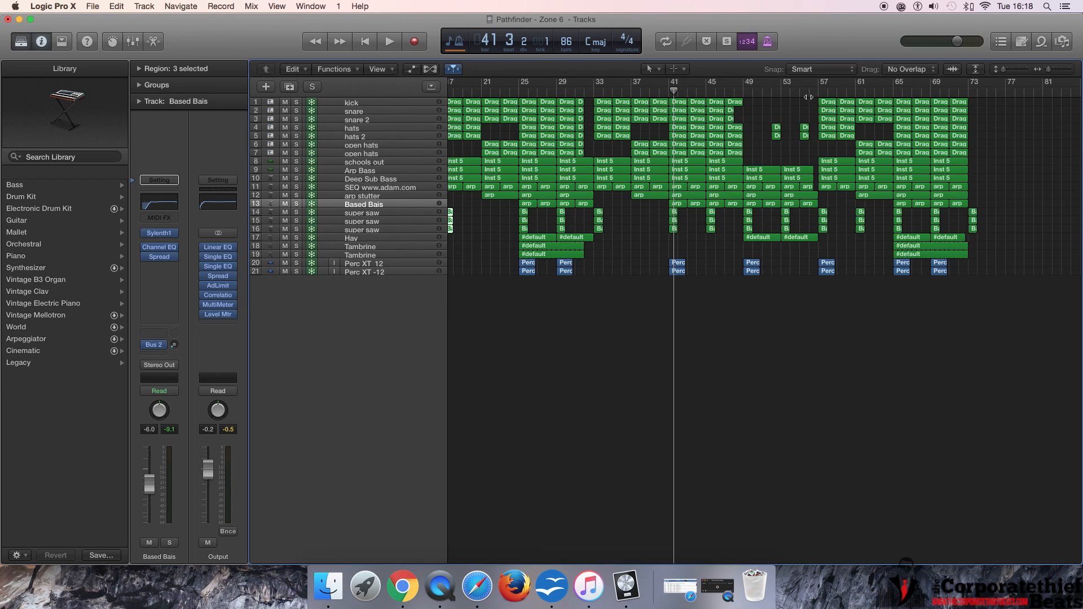
pyautogui.click(934, 7)
pyautogui.moveTo(935, 44); pyautogui.dragTo(937, 70)
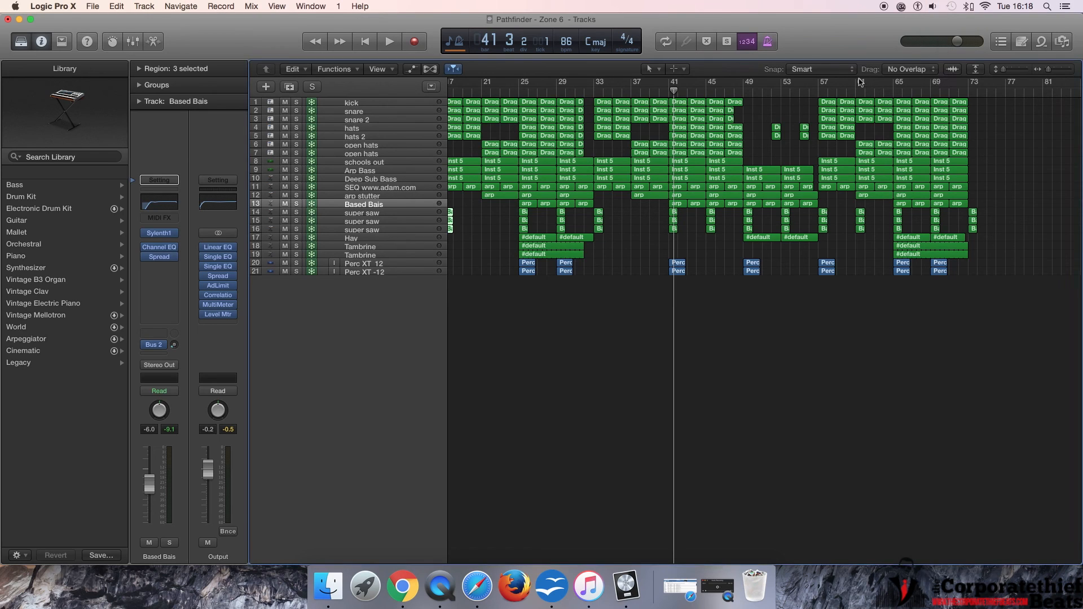
# Play the arrangement from about bar 52 through the breakdown without drums and raise the system volume
pyautogui.click(783, 91)
pyautogui.press('space')
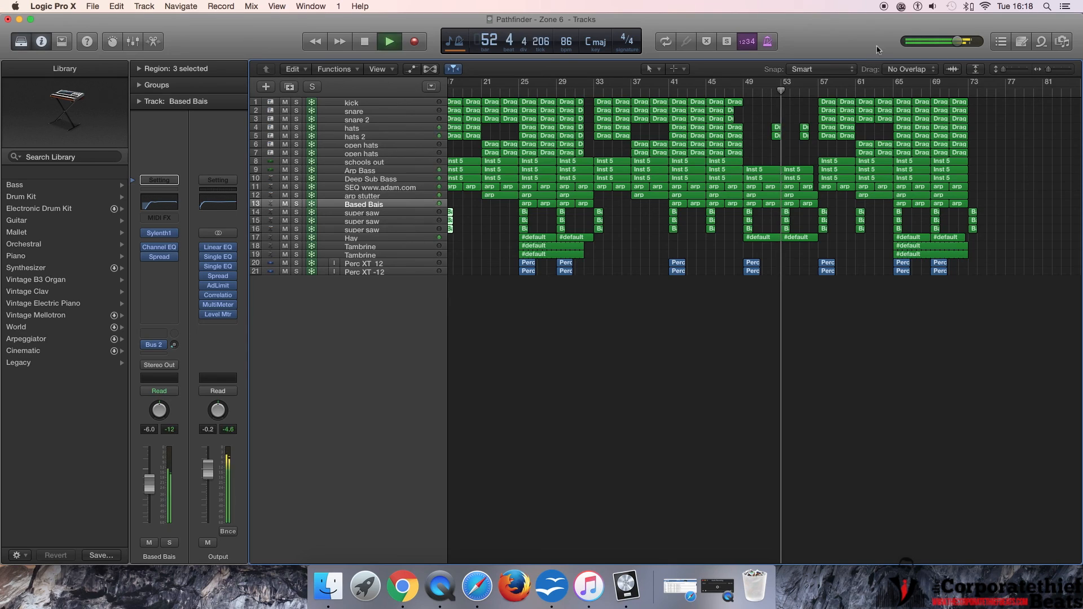
pyautogui.click(934, 6)
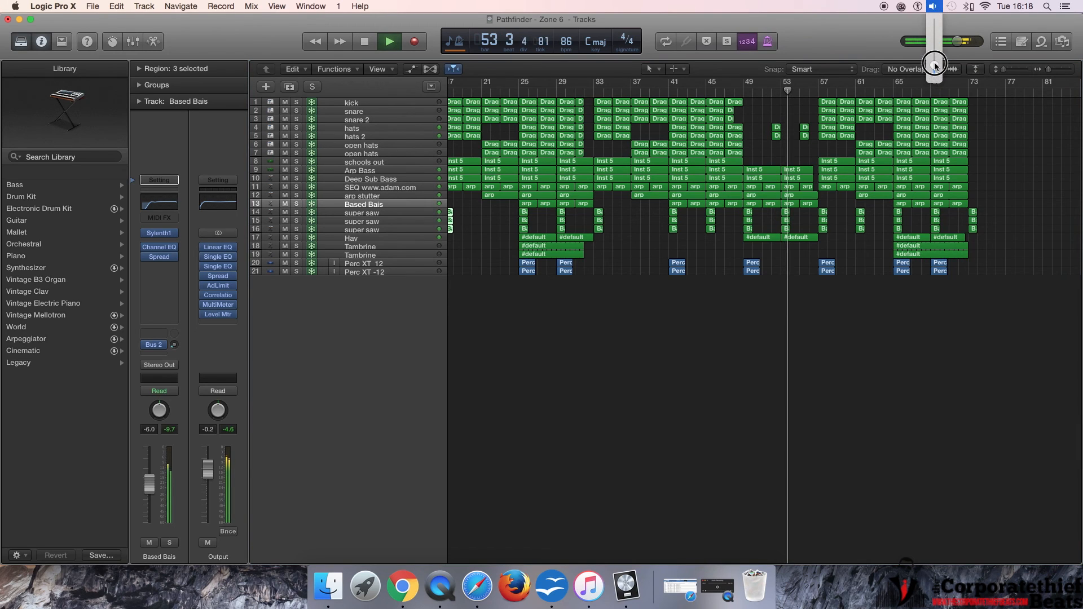
pyautogui.moveTo(935, 64); pyautogui.dragTo(936, 42)
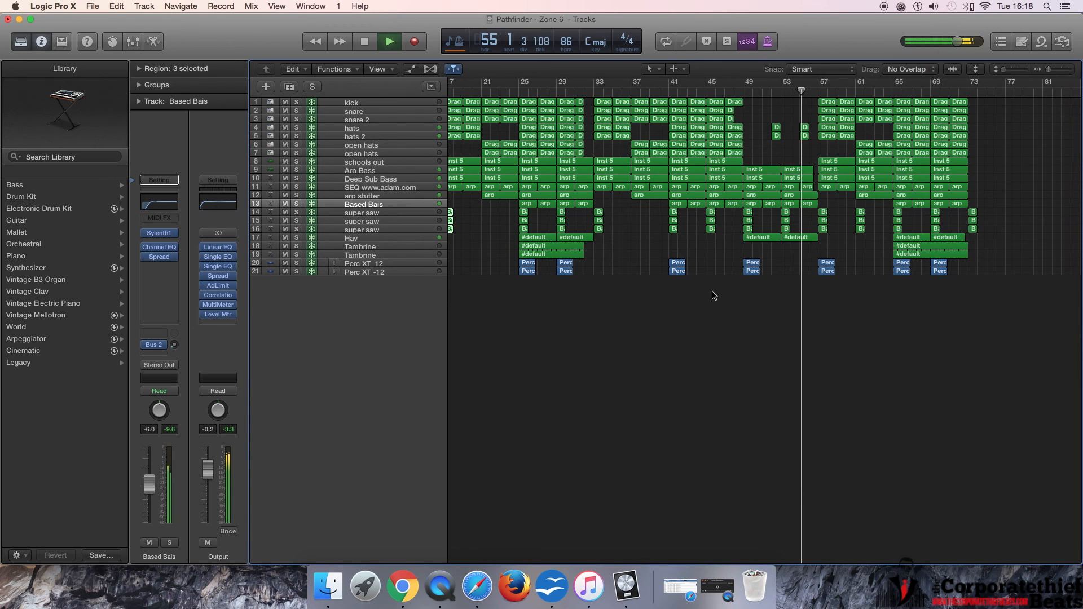
# Bring up the mixer and examine the Linear Phase EQ on the Output channel during playback, closing its window when done
pyautogui.press('x')
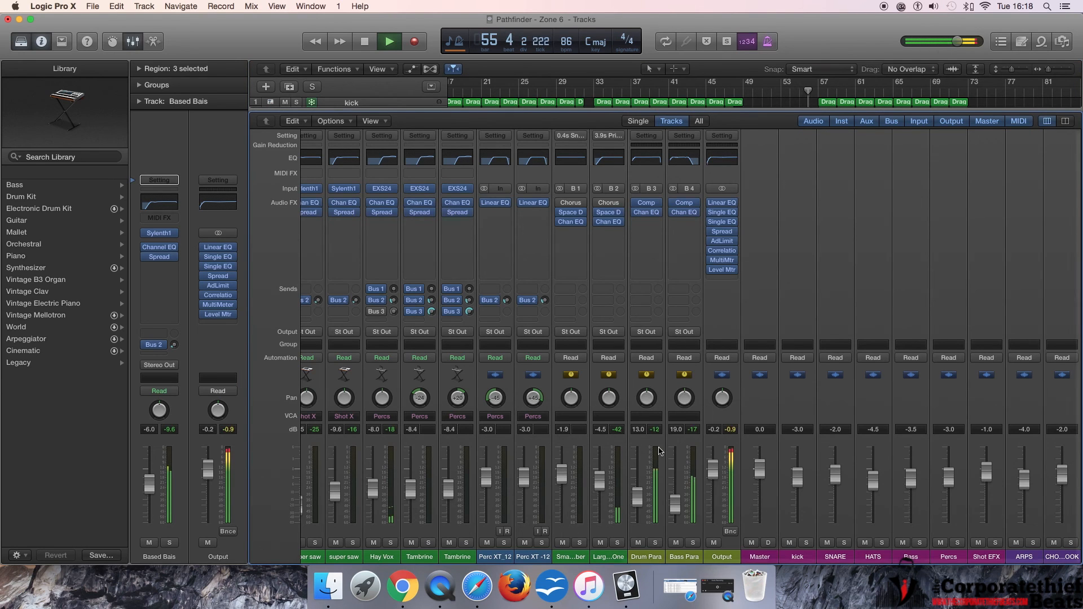
pyautogui.hscroll(-2, 632, 453)
pyautogui.hscroll(-2, 632, 453)
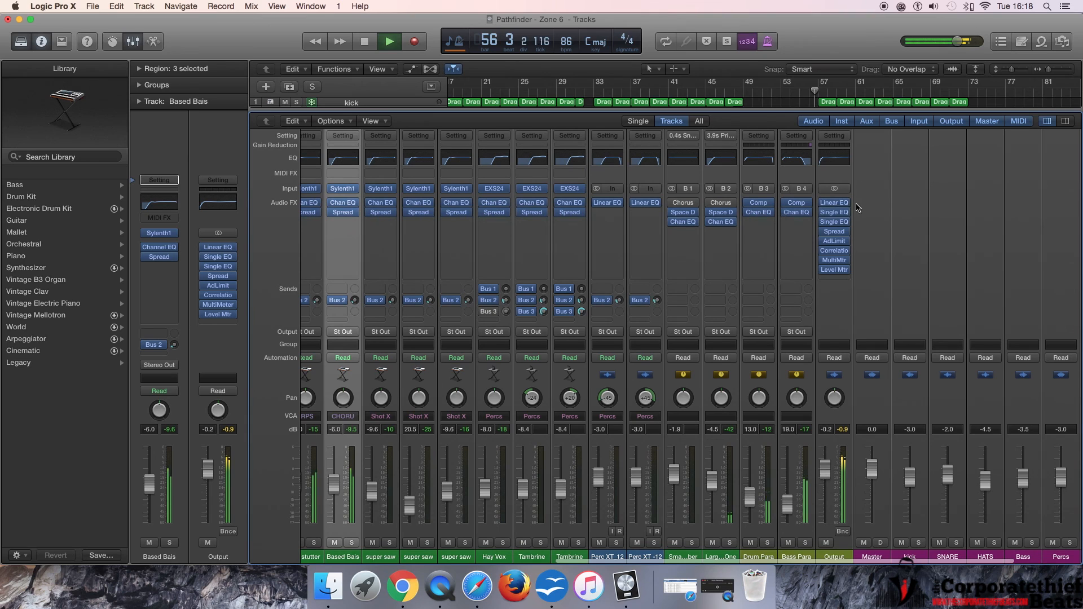
pyautogui.click(835, 203)
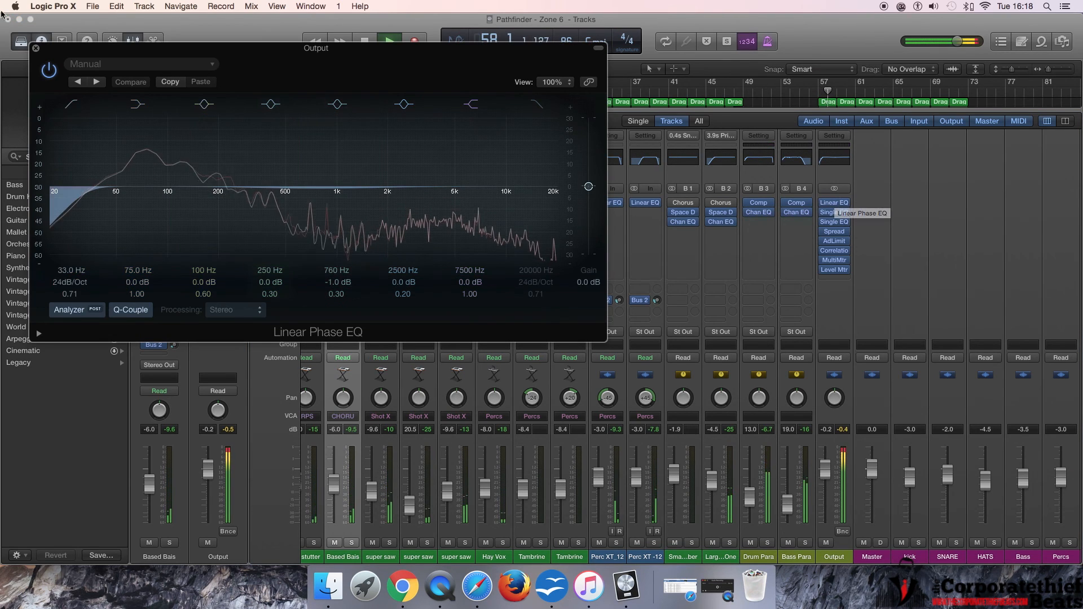
pyautogui.click(36, 48)
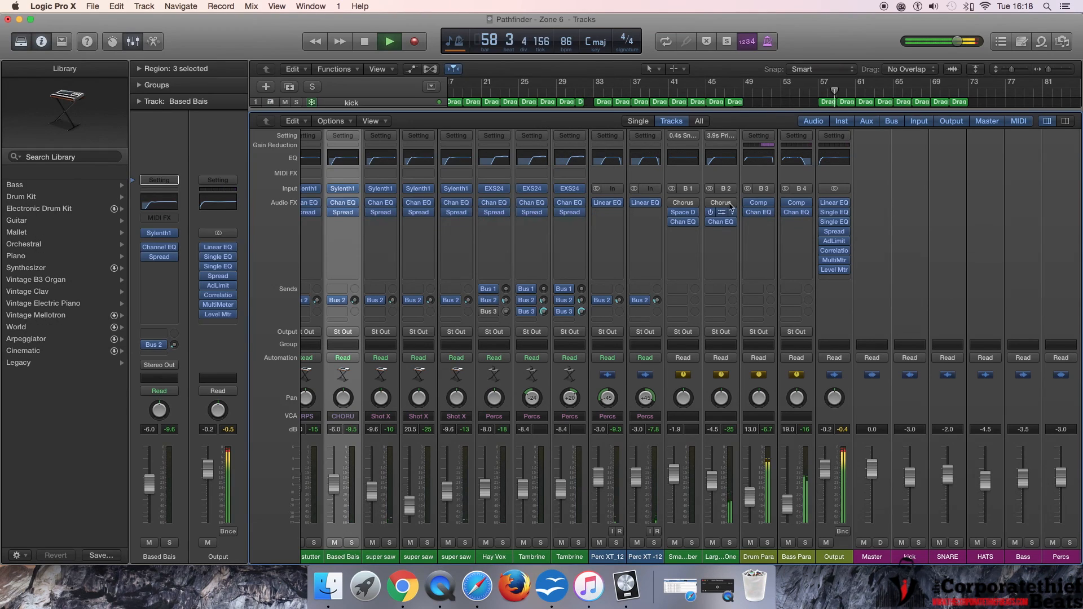
# Inspect the Output channel's Correlation Meter, Stereo Spread and MultiMeter while the beat plays
pyautogui.moveTo(845, 242)
pyautogui.click(835, 251)
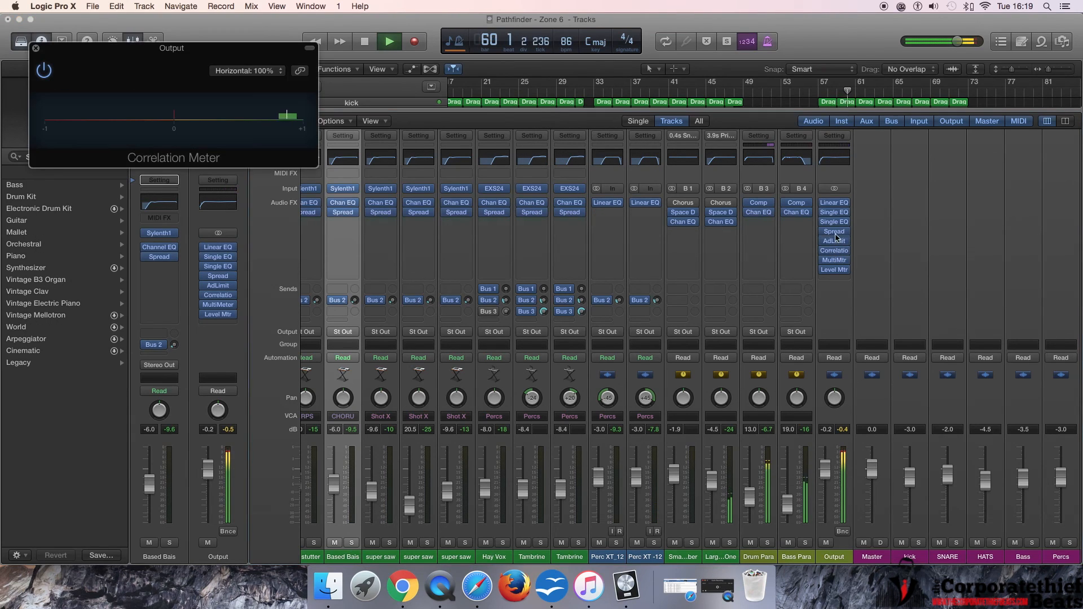
pyautogui.click(835, 233)
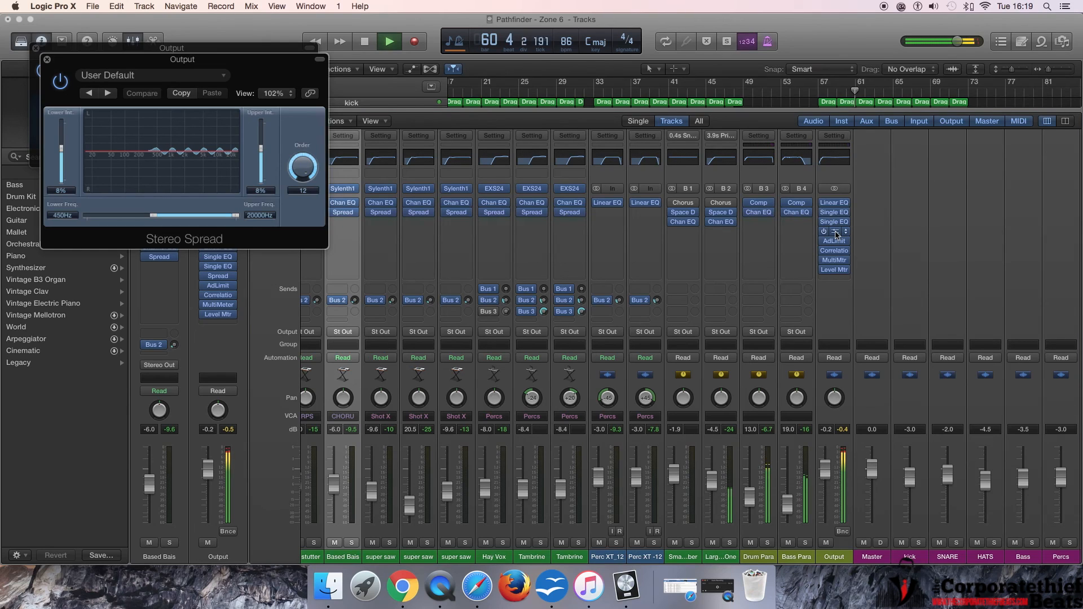
pyautogui.click(837, 261)
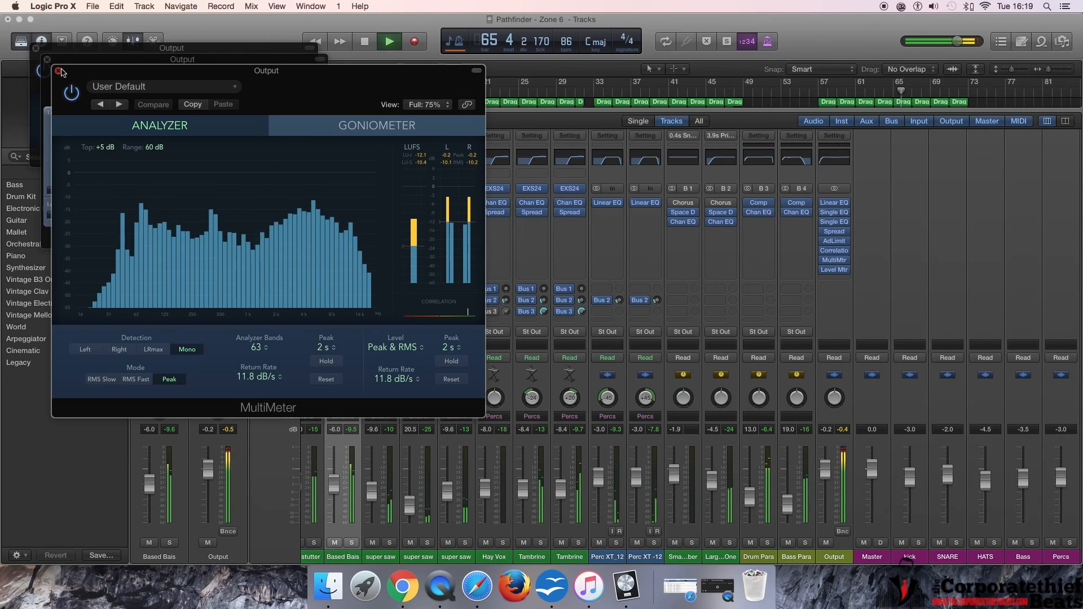
# Close the mixer and the open Output plug-in windows, and follow playback in the full arrangement to bar 73
pyautogui.press('x')
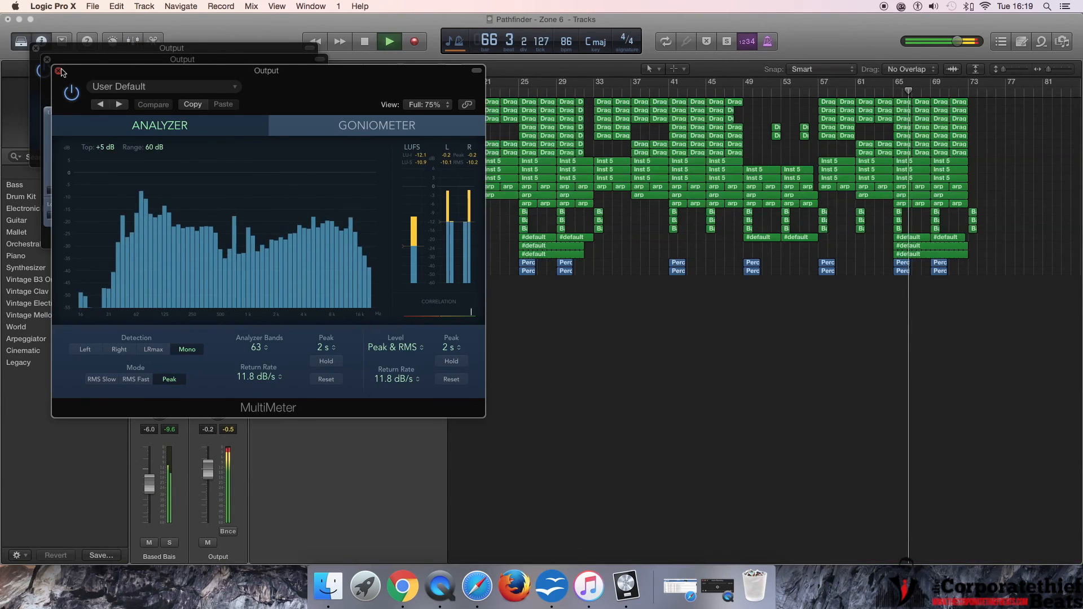
pyautogui.click(61, 71)
pyautogui.click(47, 59)
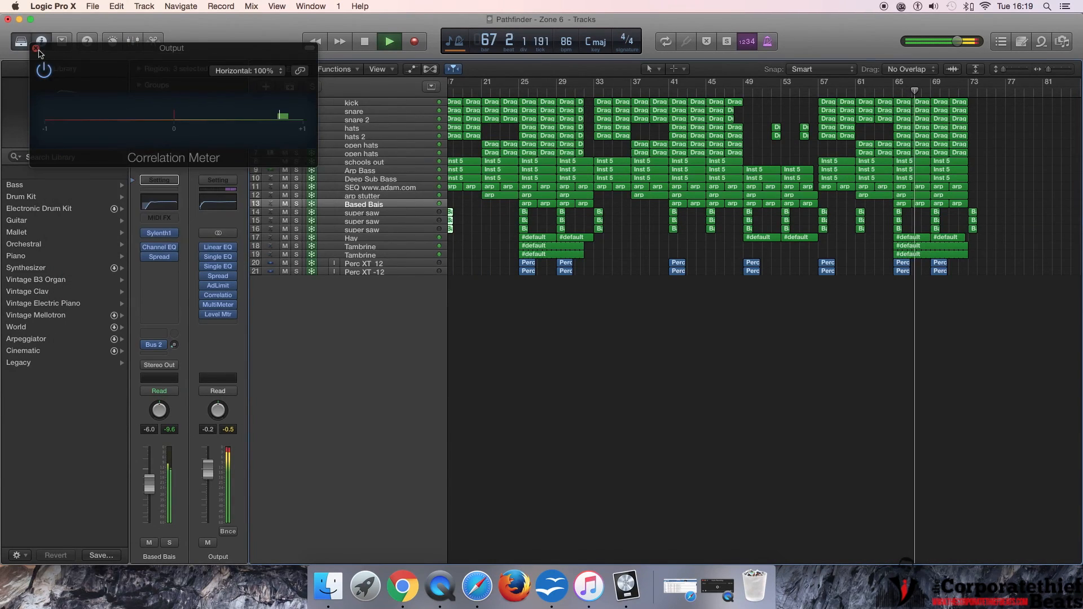
pyautogui.click(36, 47)
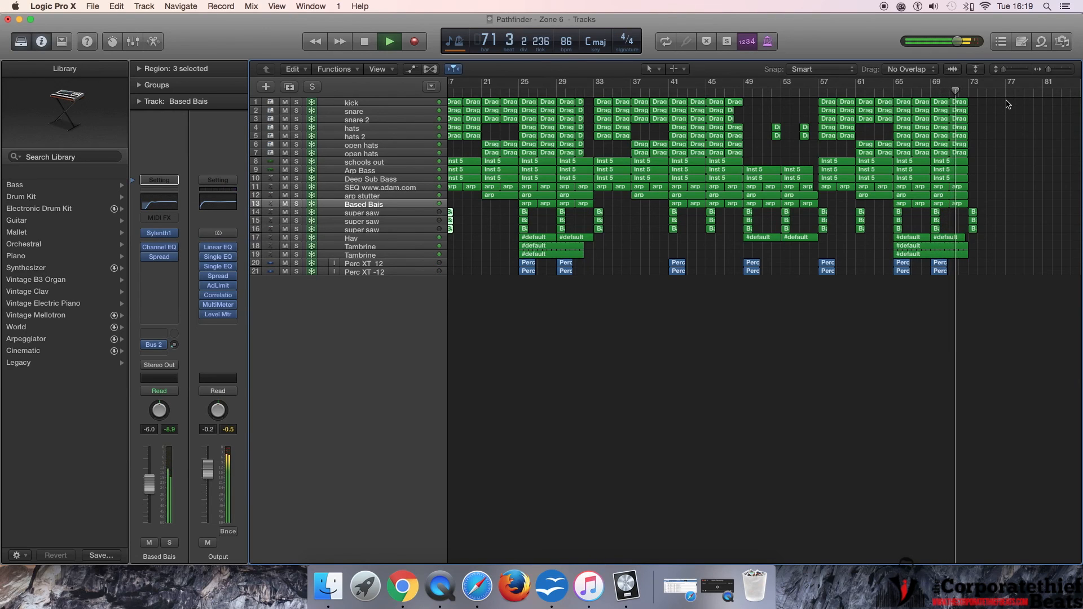
pyautogui.moveTo(1046, 70); pyautogui.dragTo(1042, 70)
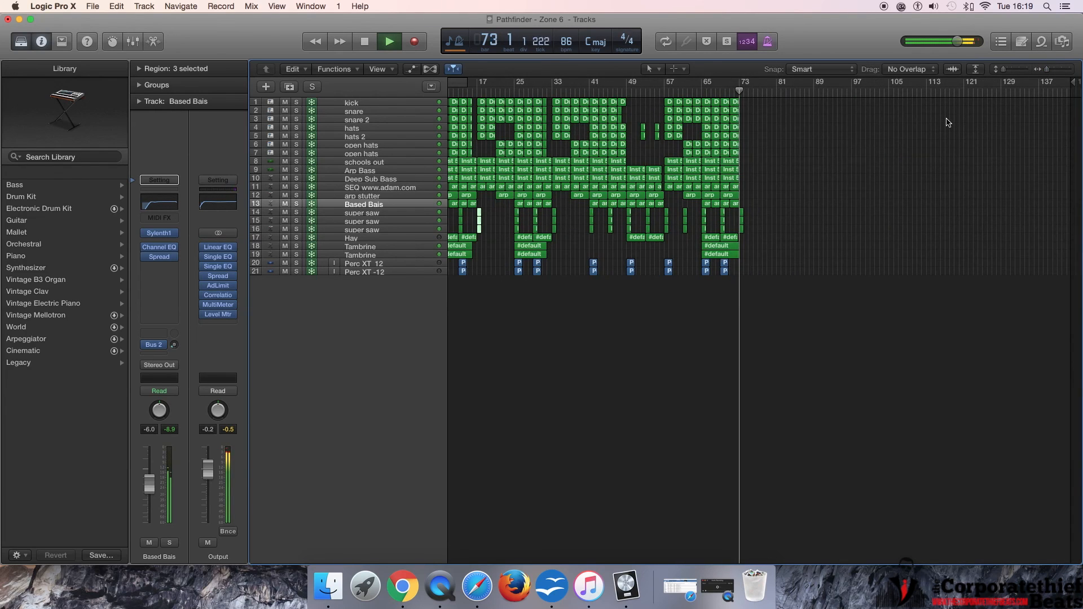